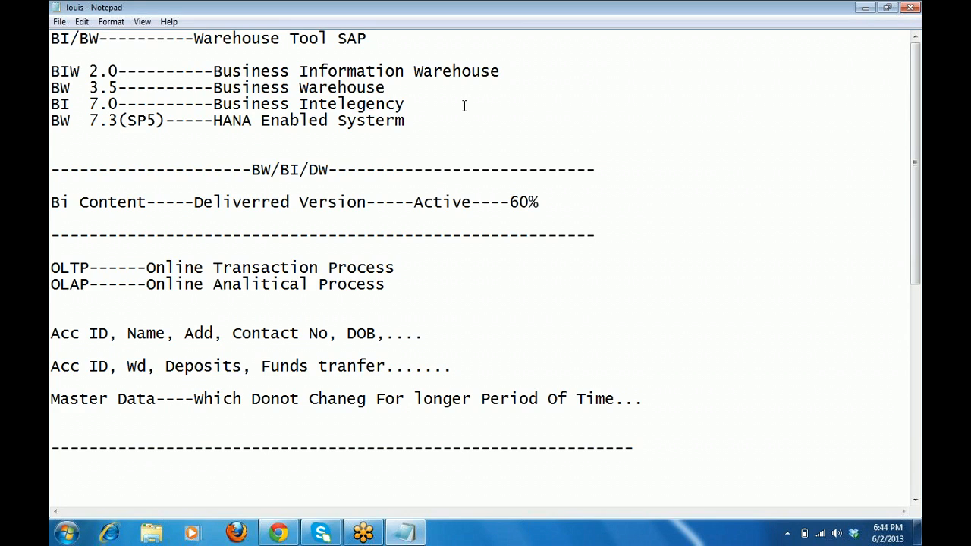
Below the dashed line, type the heading 'How to Load Master Data Attributes to BI'.
key(Down)
key(Down)
key(Down)
key(Down)
key(Down)
key(Down)
key(Down)
key(Down)
key(Return)
key(Return)
key(Return)
key(Return)
key(Return)
key(Return)
key(Return)
key(Return)
key(Return)
key(Return)
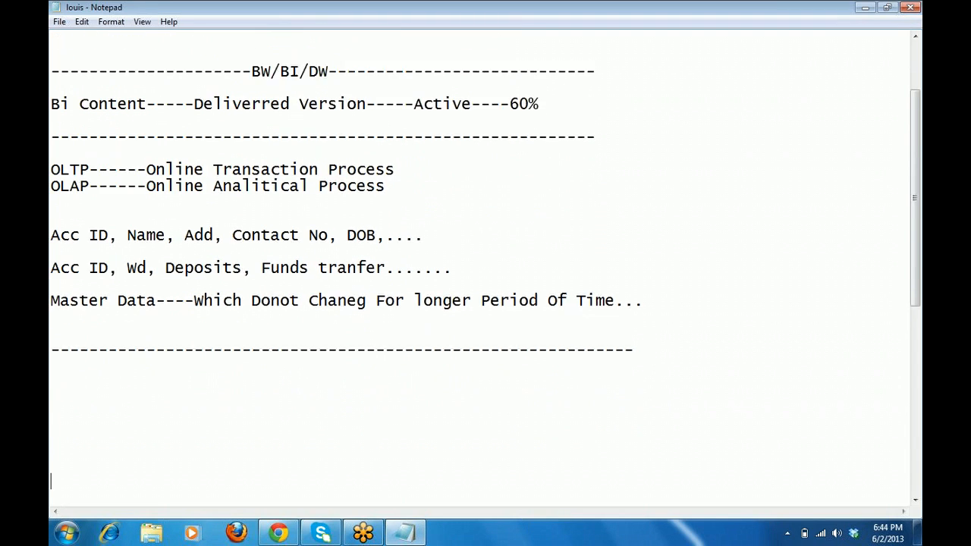
key(Return)
key(Up)
key(Up)
key(Up)
key(Up)
key(Up)
key(Up)
key(Up)
key(Up)
key(Up)
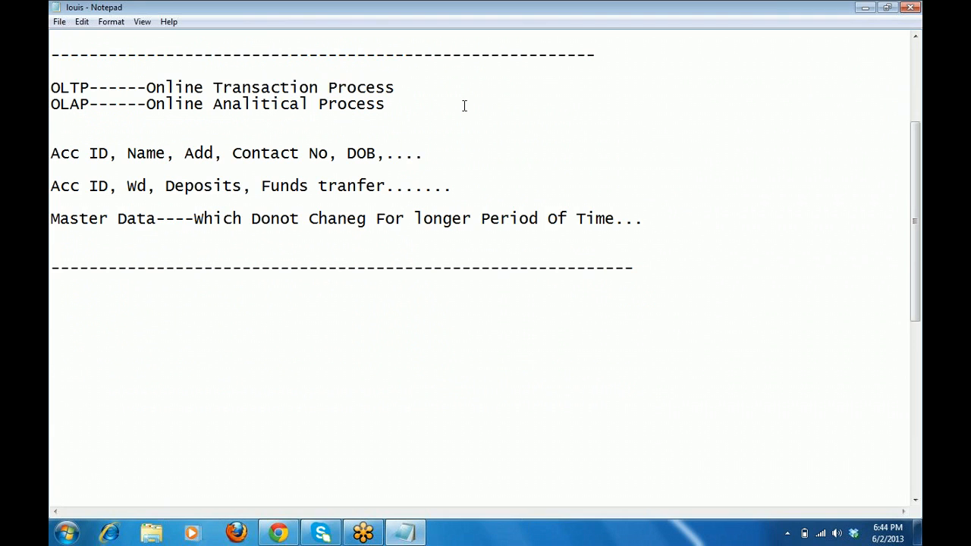
text(How to Load)
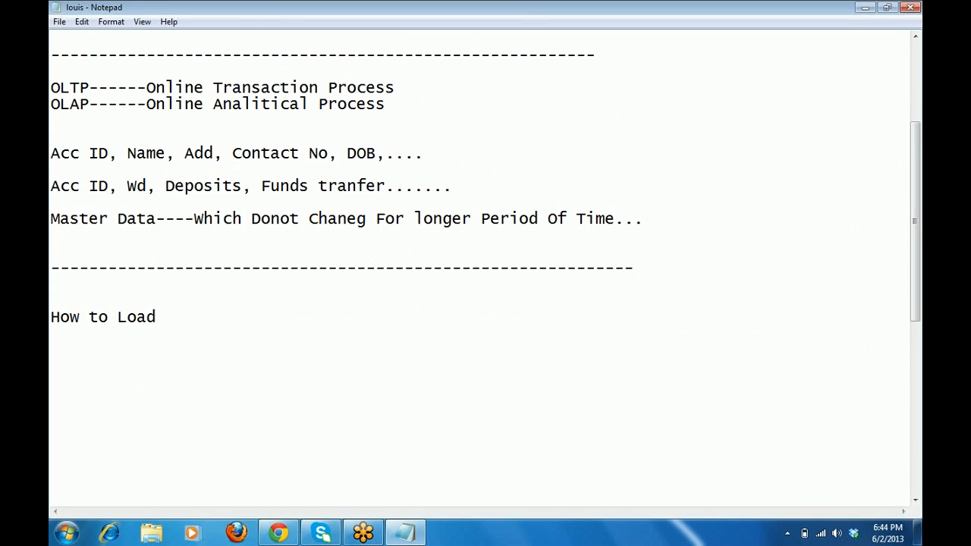
text( Master Data)
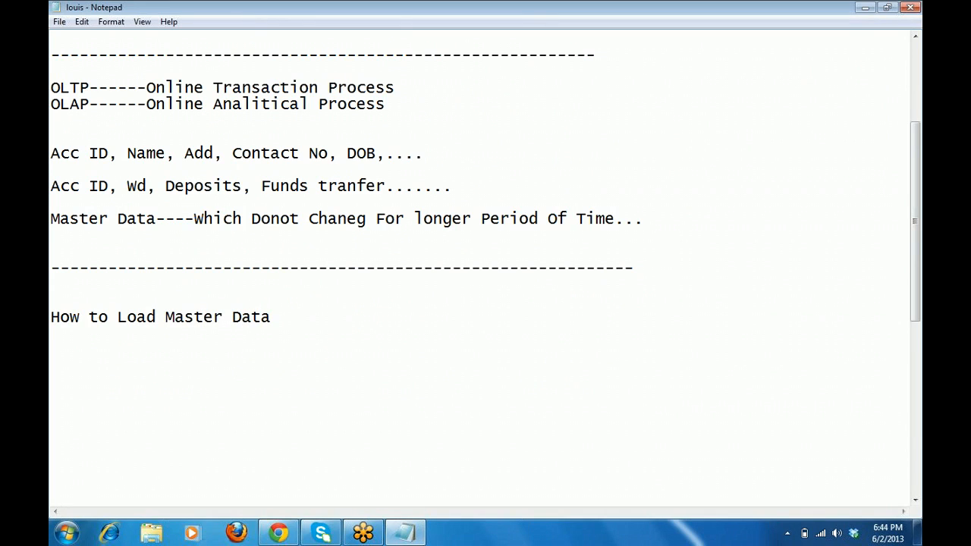
text( Attributes )
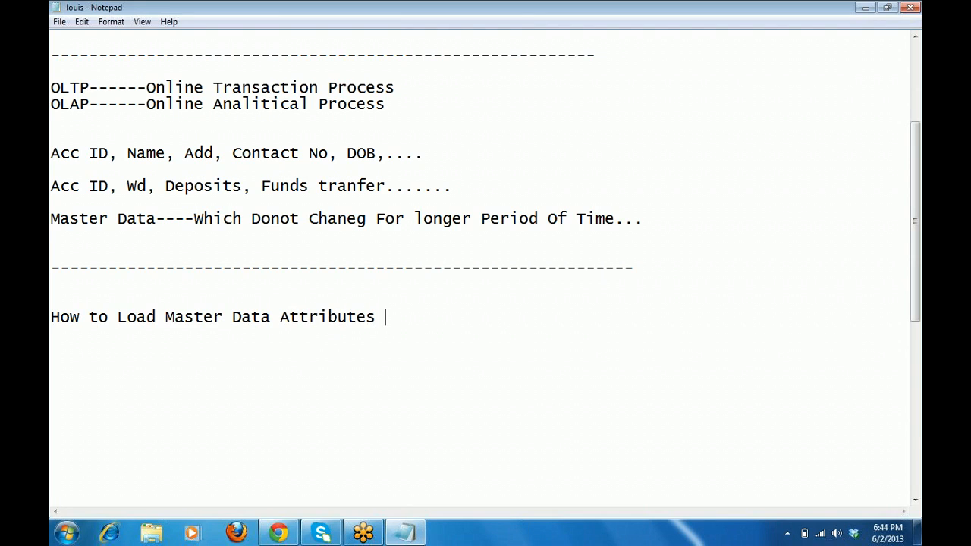
text(to Bi)
key(BackSpace)
text(I)
key(Return)
key(Return)
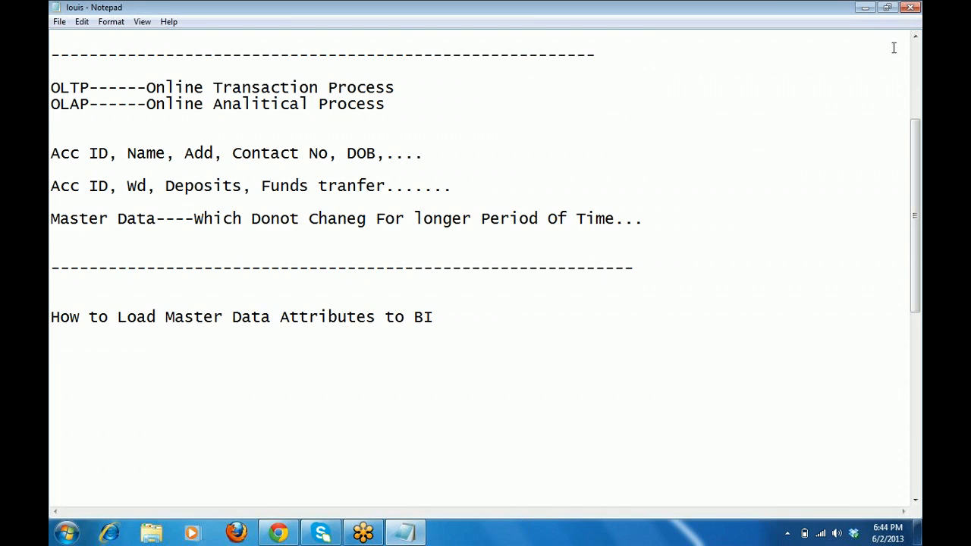
Start the flow line 'SS(Flat File)-----IP-----DS' followed by dashes and 'Info Provider'.
click(438, 316)
key(Return)
key(Return)
text(SS(Flat)
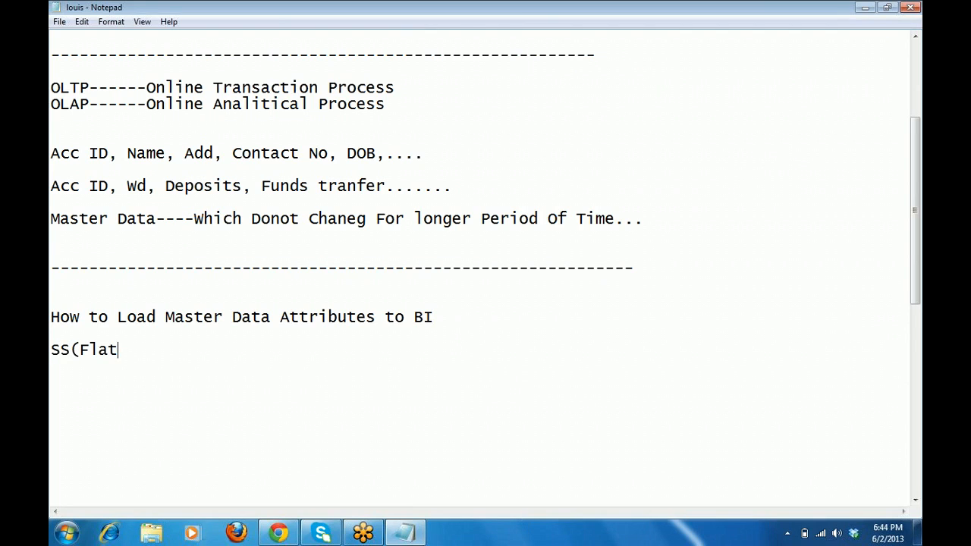
text(le File)
key(Left)
key(Left)
key(Left)
key(Left)
key(Left)
key(BackSpace)
key(BackSpace)
key(Right)
key(Right)
key(Right)
key(Right)
key(Right)
text()----------DS)
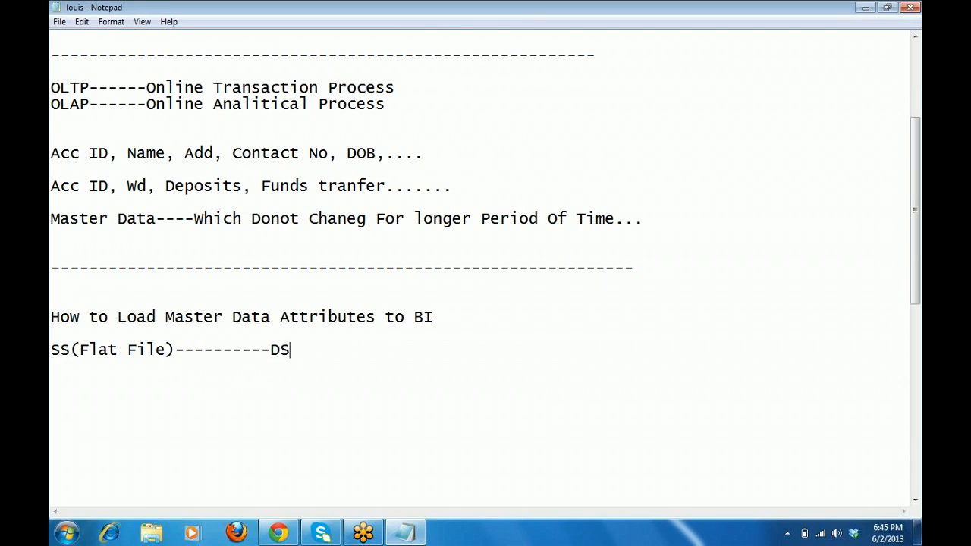
key(Left)
key(Left)
key(Left)
key(Left)
key(Left)
key(Left)
key(Left)
text(IP)
key(Right)
key(Right)
key(Right)
key(Right)
key(Right)
key(Right)
key(Right)
text(--------)
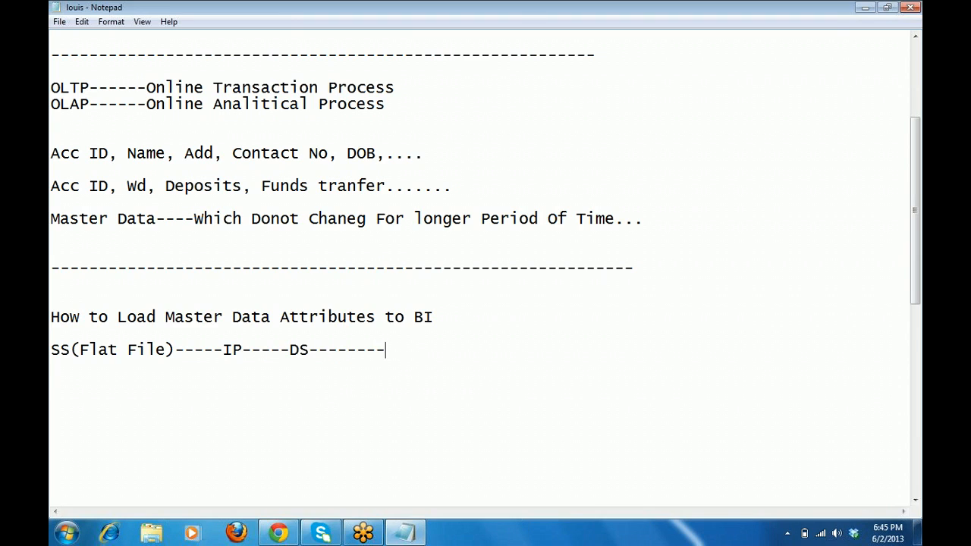
text(Info Provider)
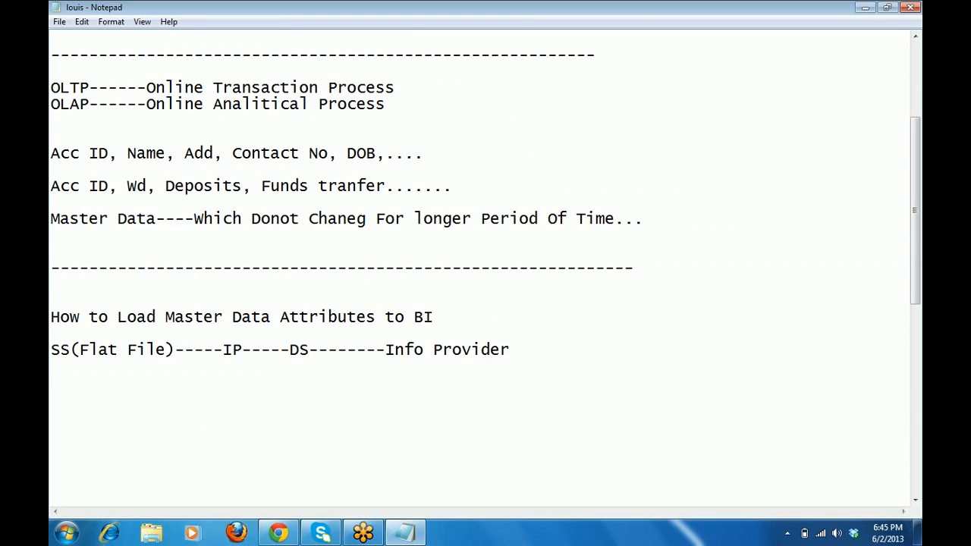
Append '(Info Object)' and insert 'Tran & DTP' between DS and Info Provider.
key(Left)
key(Left)
key(Left)
key(Left)
key(Left)
key(Left)
key(Left)
key(Left)
key(Left)
key(Left)
key(Left)
key(Left)
key(Left)
key(Left)
key(Left)
key(Left)
key(Right)
key(Right)
key(Right)
key(Right)
key(Right)
key(Right)
key(Right)
key(Right)
key(Right)
key(Right)
key(Right)
key(Right)
key(Right)
key(Right)
key(Right)
key(Right)
key(Right)
text(()
text(Info )
text(Objec)
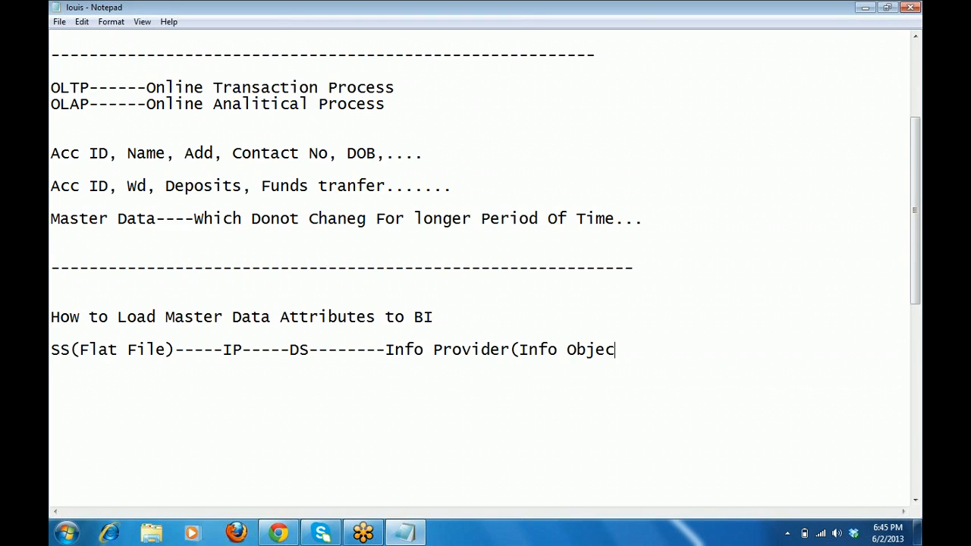
text(t))
key(Left)
key(Left)
key(Left)
key(Left)
key(Left)
key(Left)
key(Left)
key(Left)
key(Left)
key(Left)
key(Left)
key(Left)
key(Left)
key(Left)
key(Left)
key(Left)
key(Left)
key(Left)
key(Left)
key(Left)
key(Left)
key(Left)
key(Left)
key(Left)
key(Left)
key(Left)
key(Left)
key(Left)
key(Left)
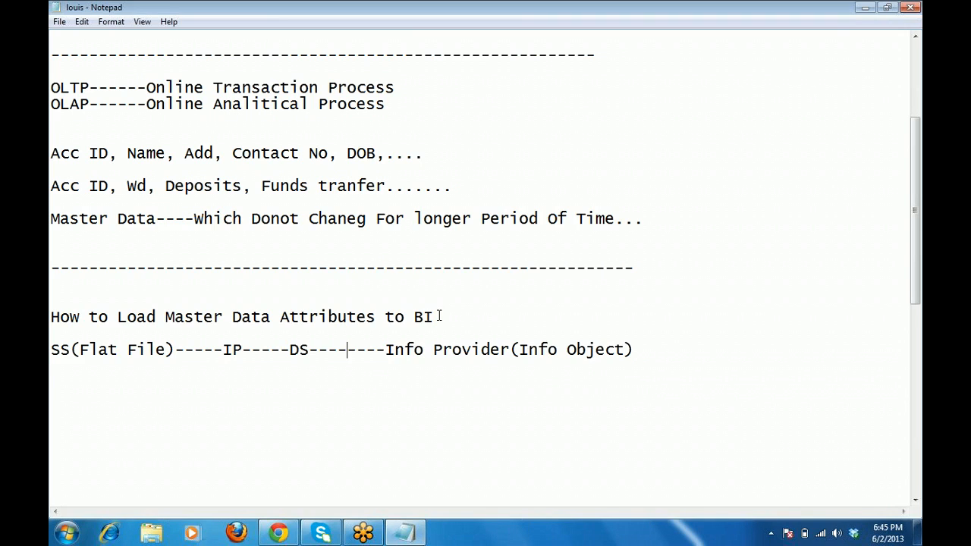
key(Right)
key(Right)
key(Right)
key(Right)
key(Right)
key(Right)
key(Right)
key(Right)
key(Right)
key(Right)
key(Right)
key(Right)
key(Right)
key(Right)
key(Right)
key(Right)
key(Right)
key(Right)
key(shift+Right)
key(shift+Right)
key(shift+Right)
key(shift+Right)
key(shift+Right)
key(shift+Right)
key(shift+Right)
key(shift+Right)
key(shift+Right)
key(shift+Right)
key(shift+Right)
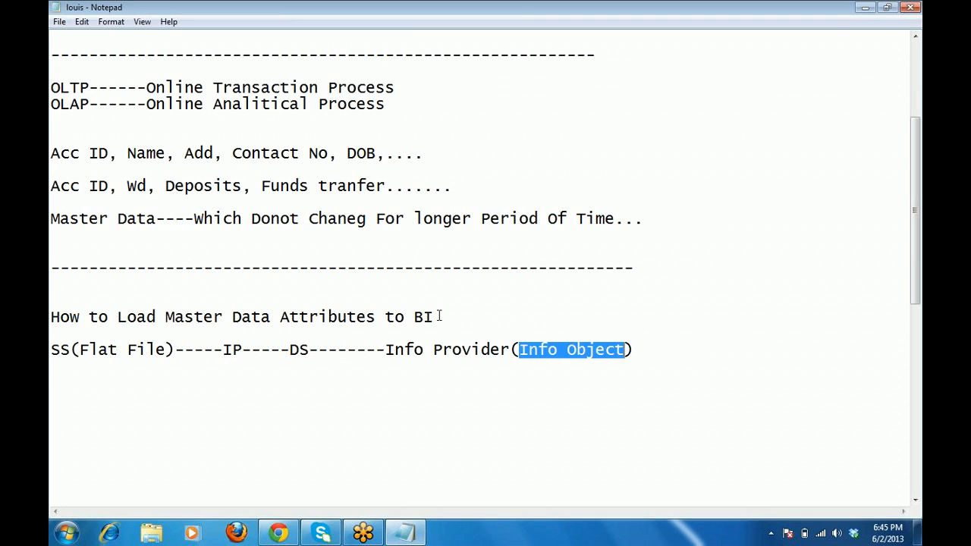
key(Left)
key(Left)
key(Left)
key(Left)
key(Left)
key(Left)
key(Left)
key(Left)
key(Left)
key(Left)
key(Left)
key(Left)
key(Left)
key(Left)
key(Left)
key(Left)
key(Left)
key(Left)
key(Left)
key(Left)
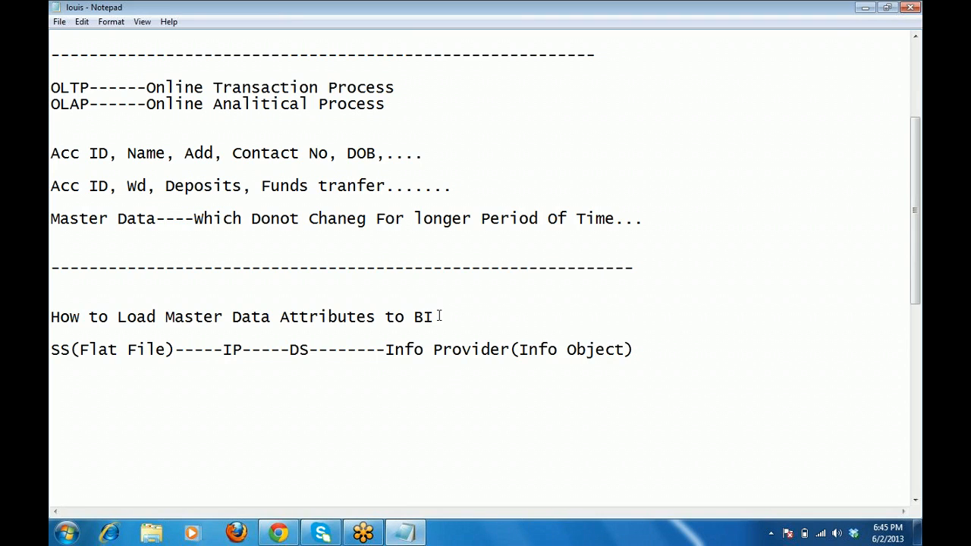
text(Tran)
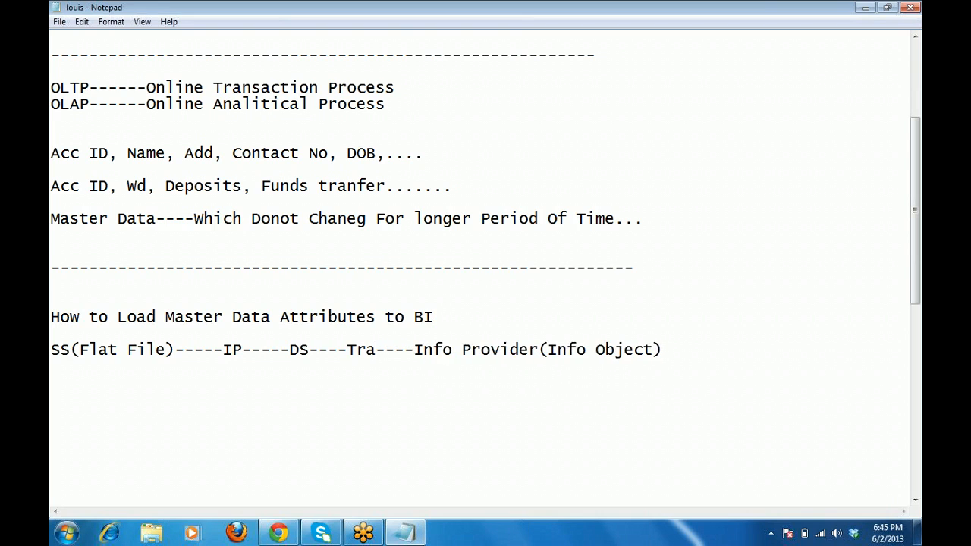
text( & )
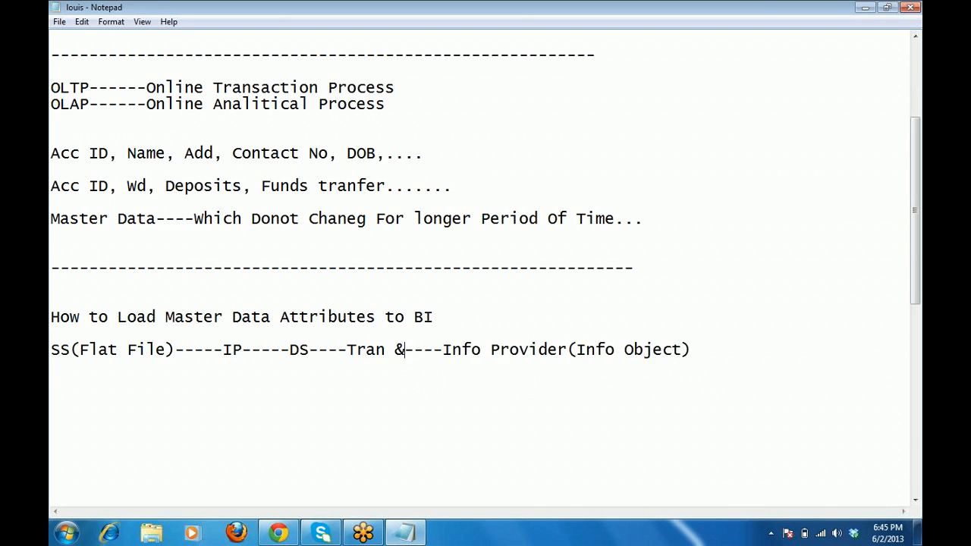
text(DTP)
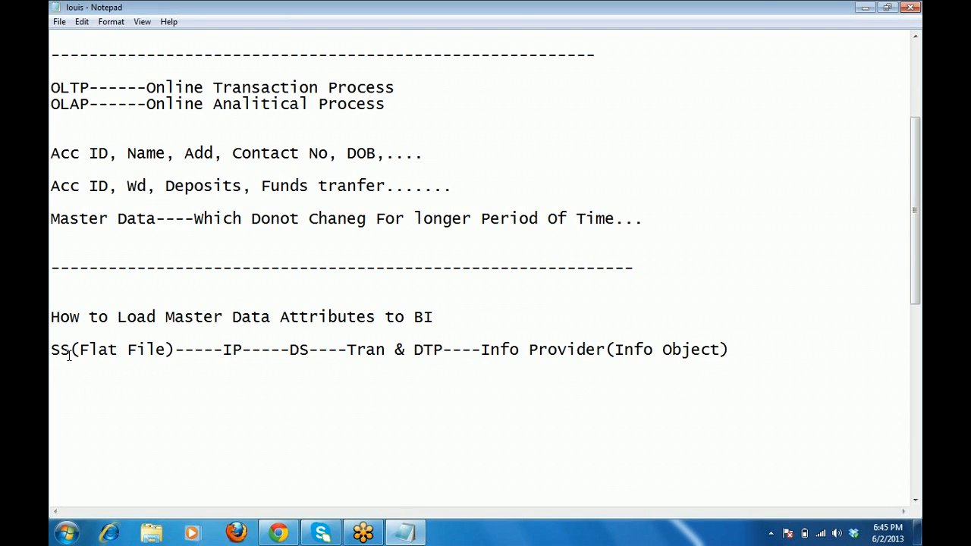
drag(70, 351, 51, 352)
Search the Start menu for 'excel' and launch Microsoft Office Excel 2007.
click(67, 533)
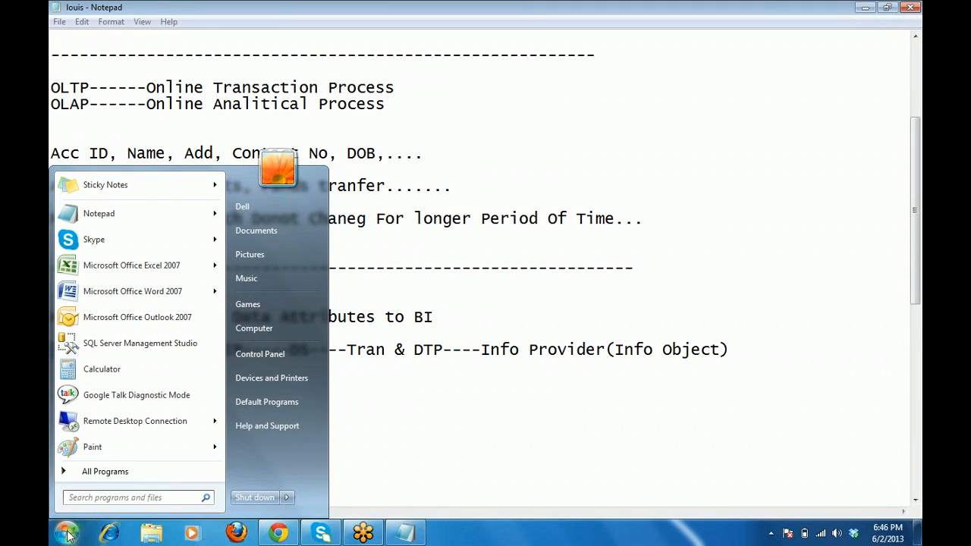
text(exc)
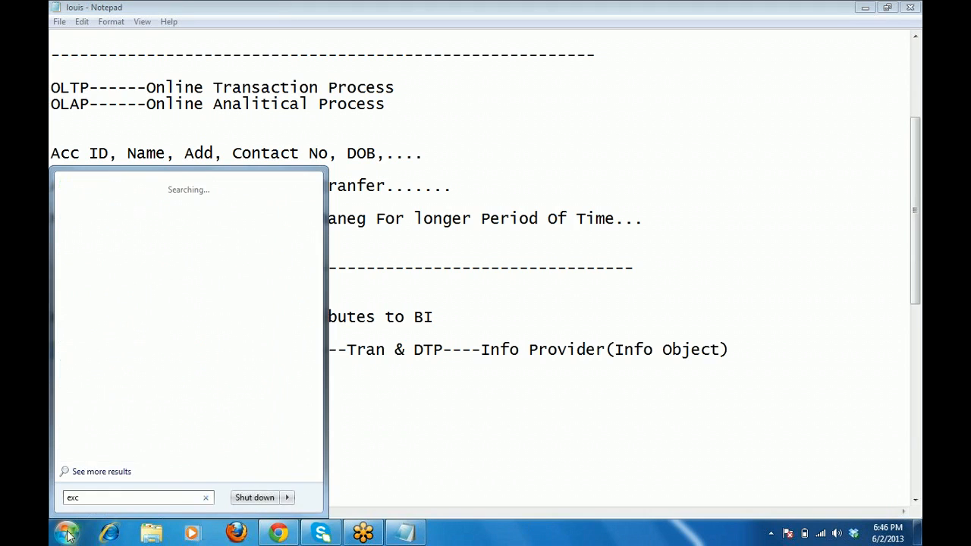
key(Return)
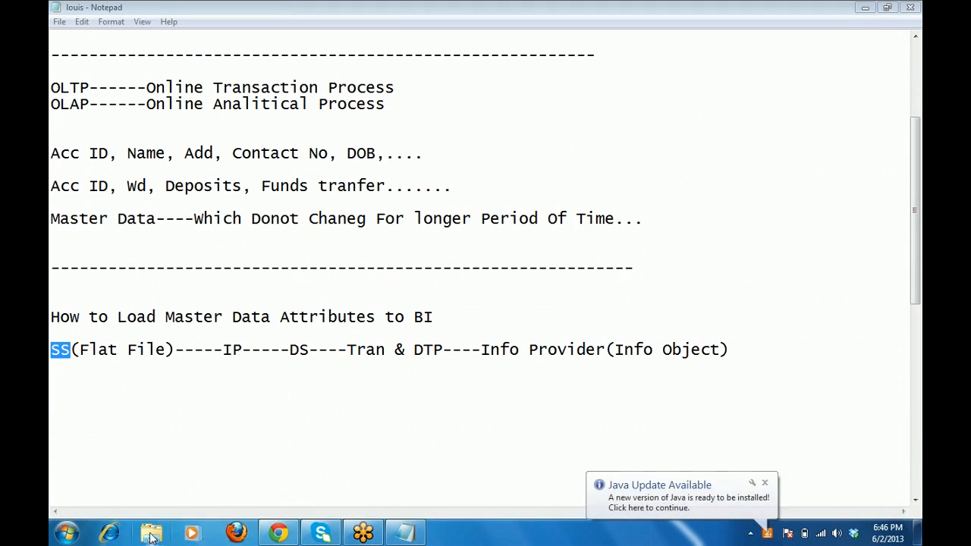
click(65, 533)
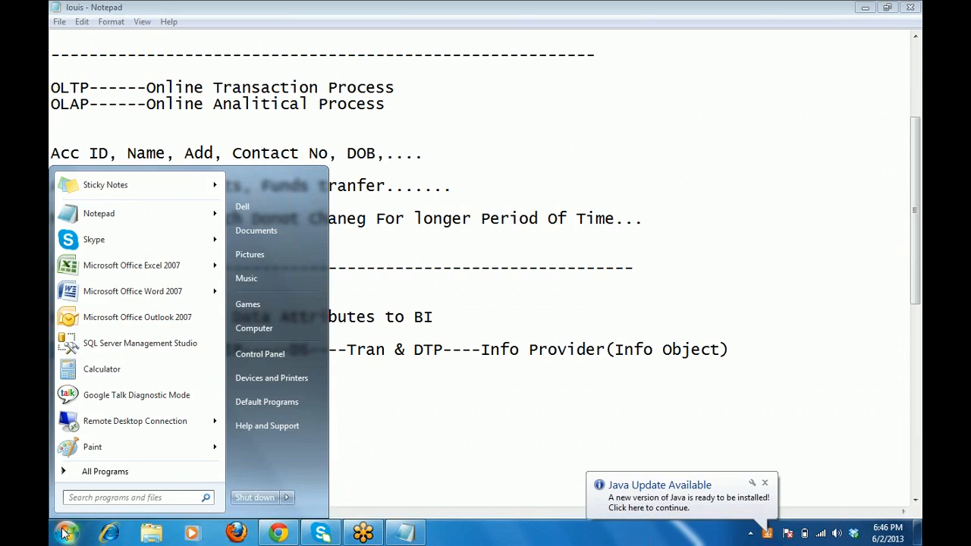
text(ex)
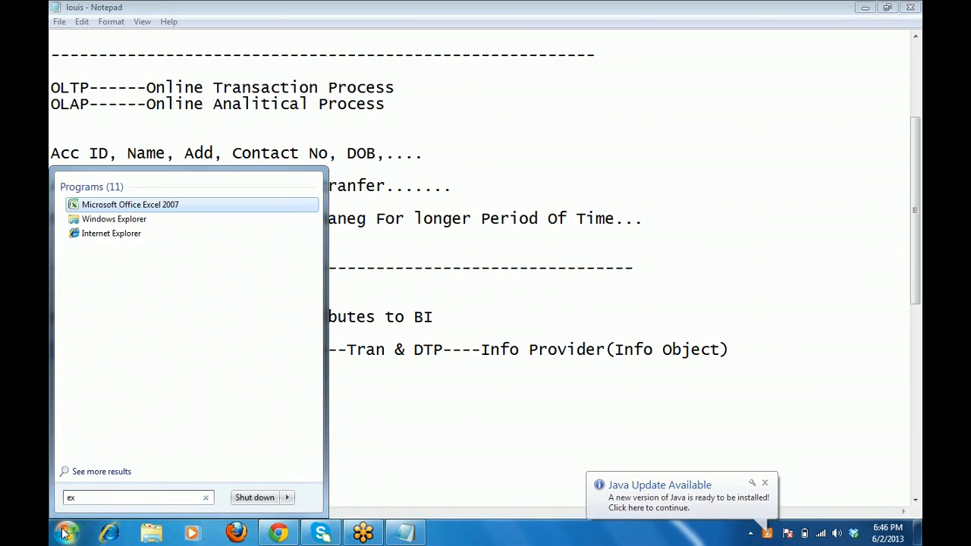
text(cel)
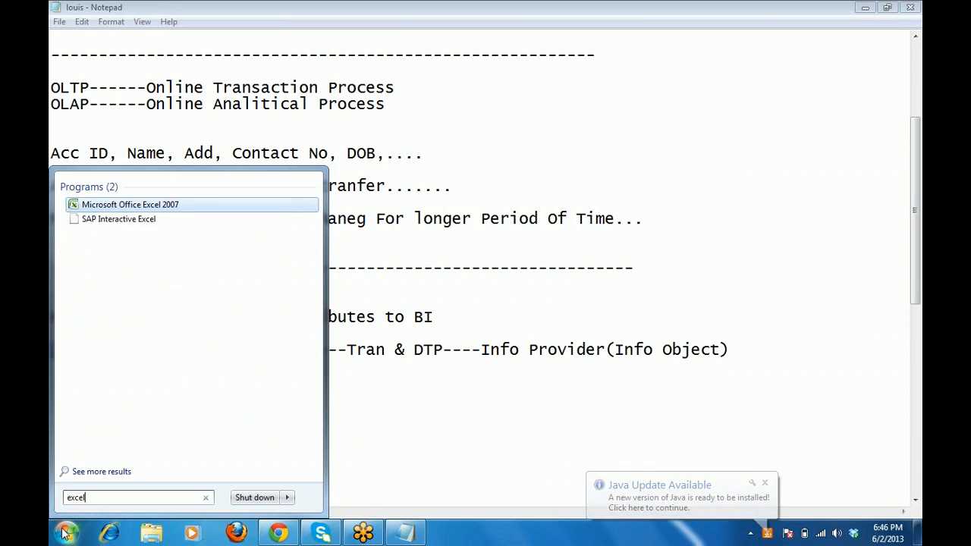
click(65, 534)
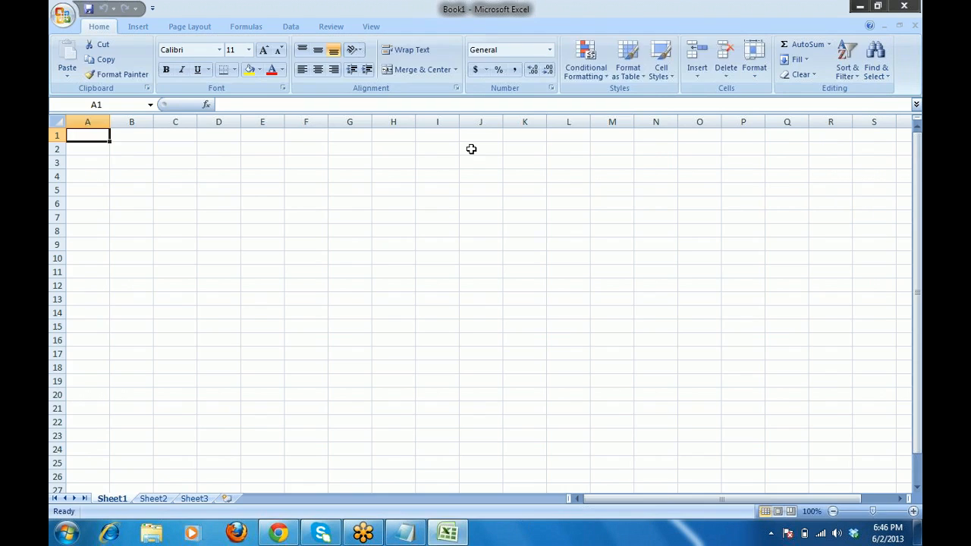
Enter headers Customer ID, Name, Address, Ph No and QTY across A1:E1.
text(Cust)
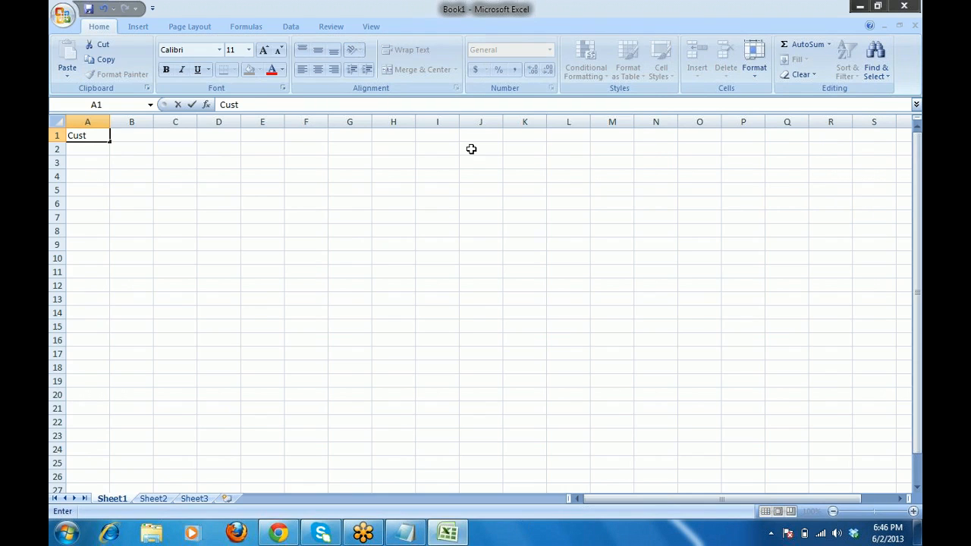
text(omer ID)
key(ctrl+Return)
key(Tab)
text(N)
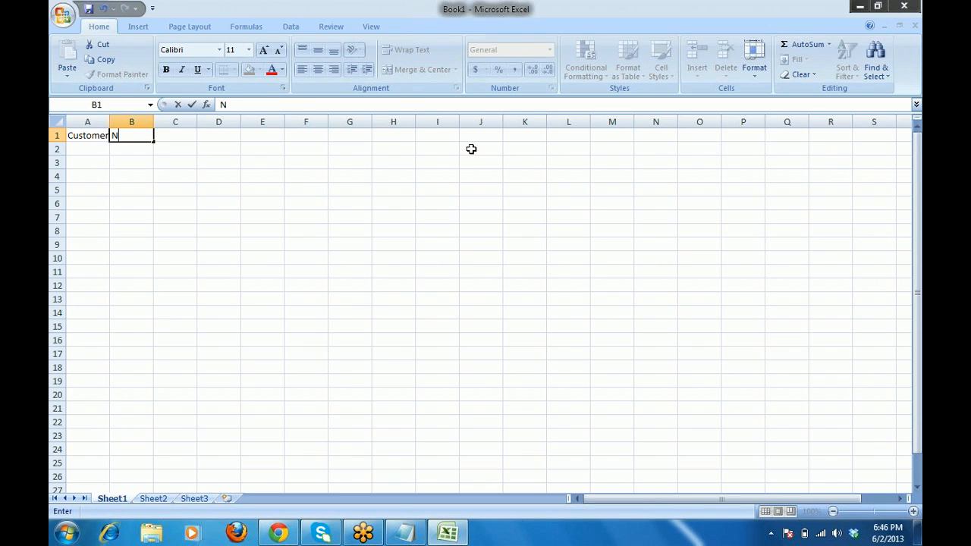
text(ame)
key(Tab)
text(Address)
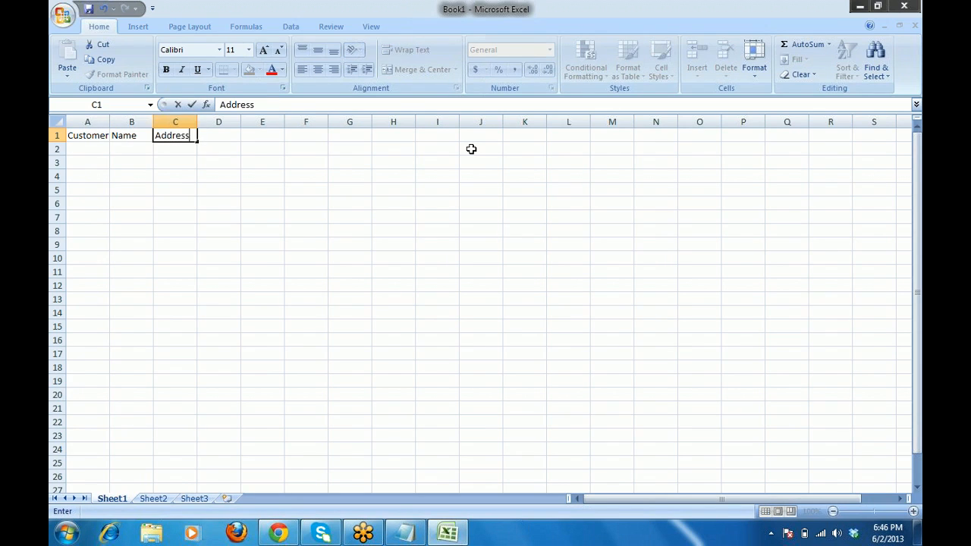
key(Tab)
text(P)
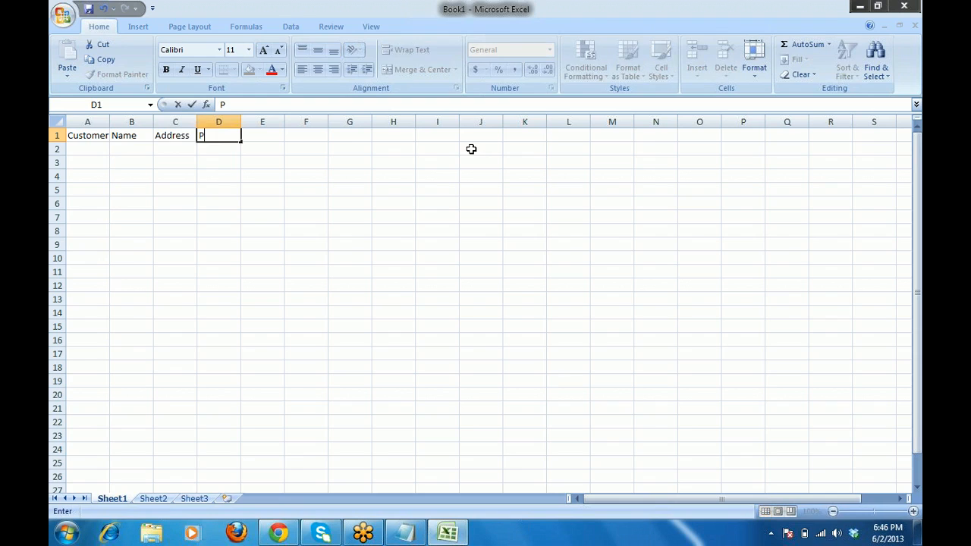
text(h No)
key(Tab)
text(Q)
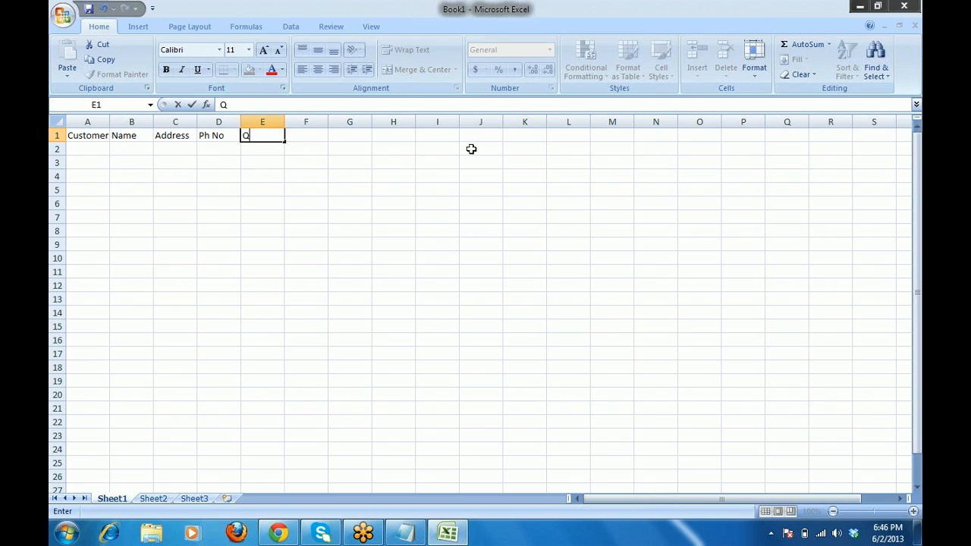
text(TY)
key(Tab)
Add the remaining headers UOM, Rev and Currency in F1:H1.
text(U)
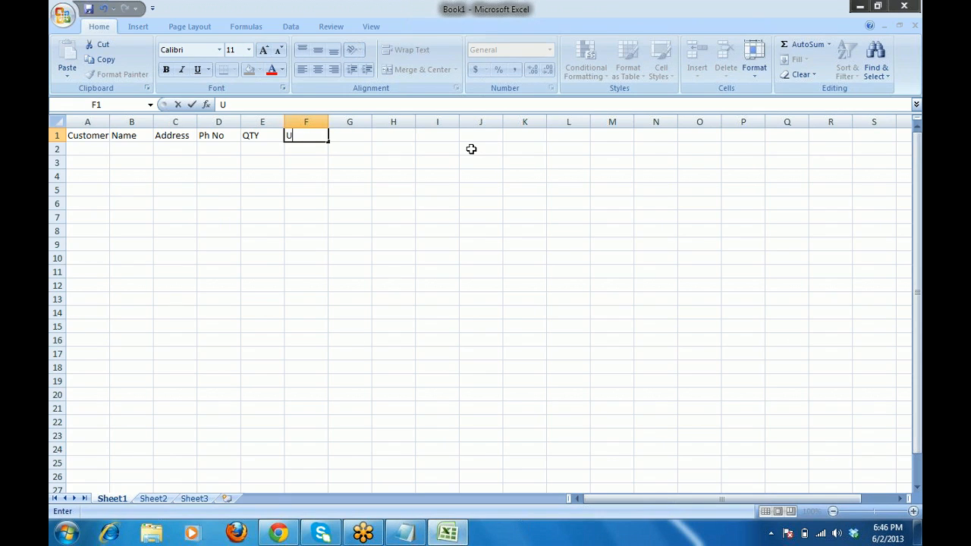
text(ON)
key(BackSpace)
text(M)
key(Tab)
text(R)
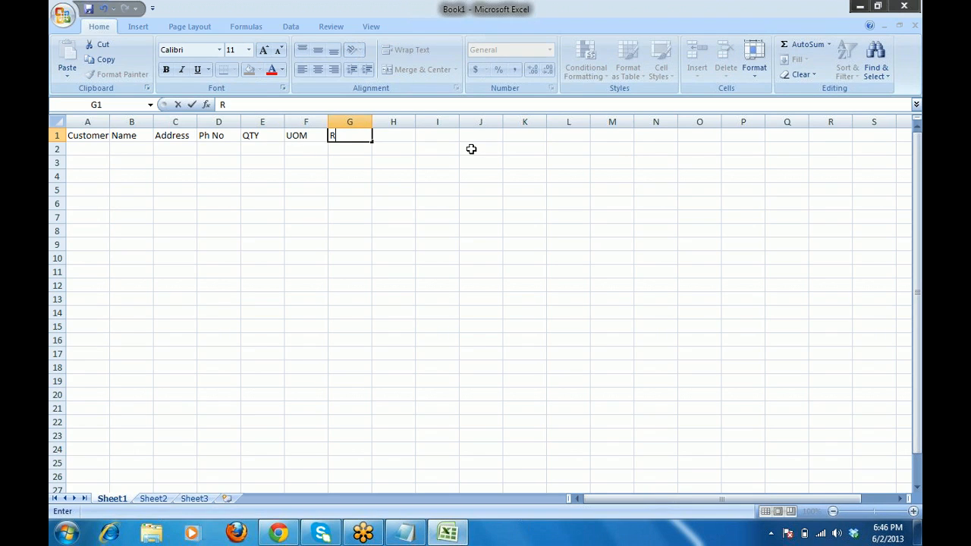
text(ev)
key(Tab)
text(C)
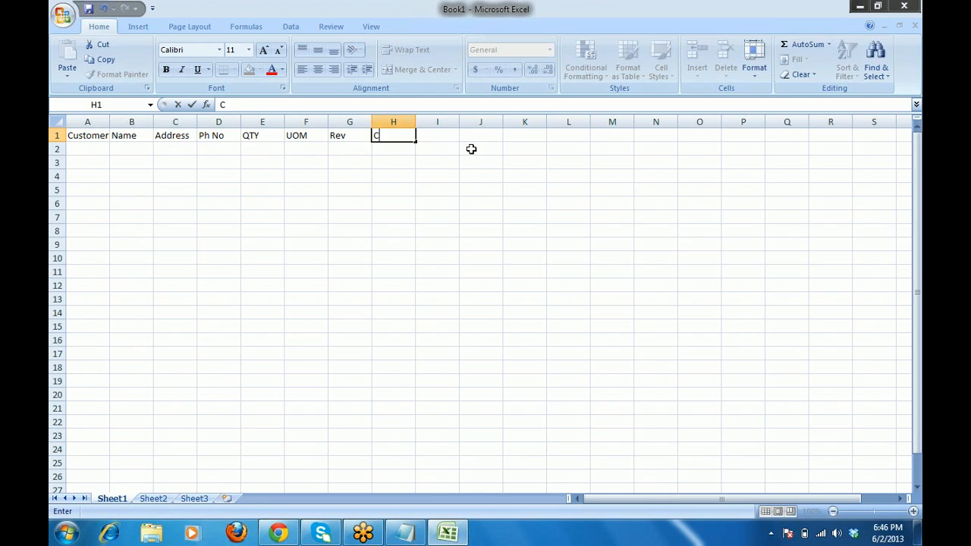
text(urrency)
Review the header row, selecting the headings from QTY out to Currency.
key(Left)
key(Left)
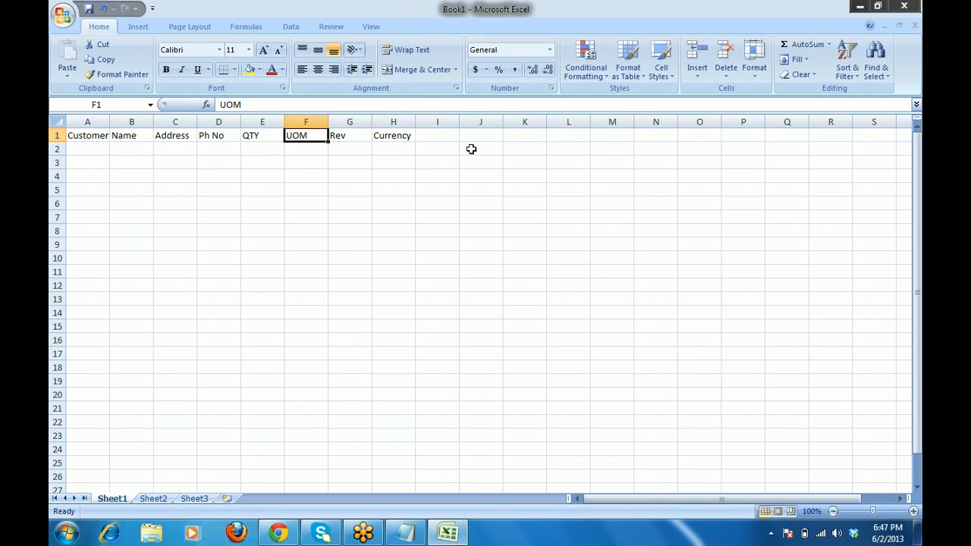
key(Left)
key(Left)
key(Right)
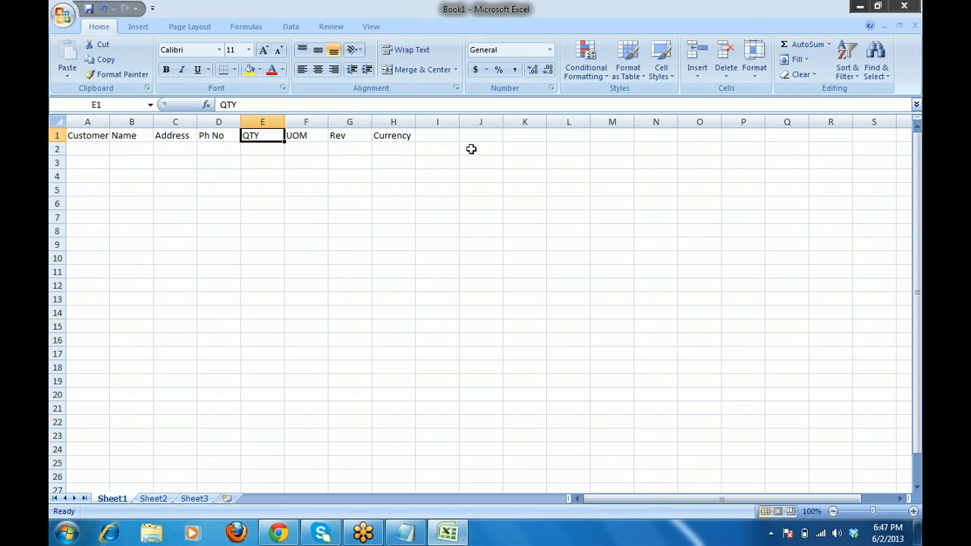
key(Right)
key(Right)
key(Right)
key(Left)
key(Left)
key(Left)
key(Right)
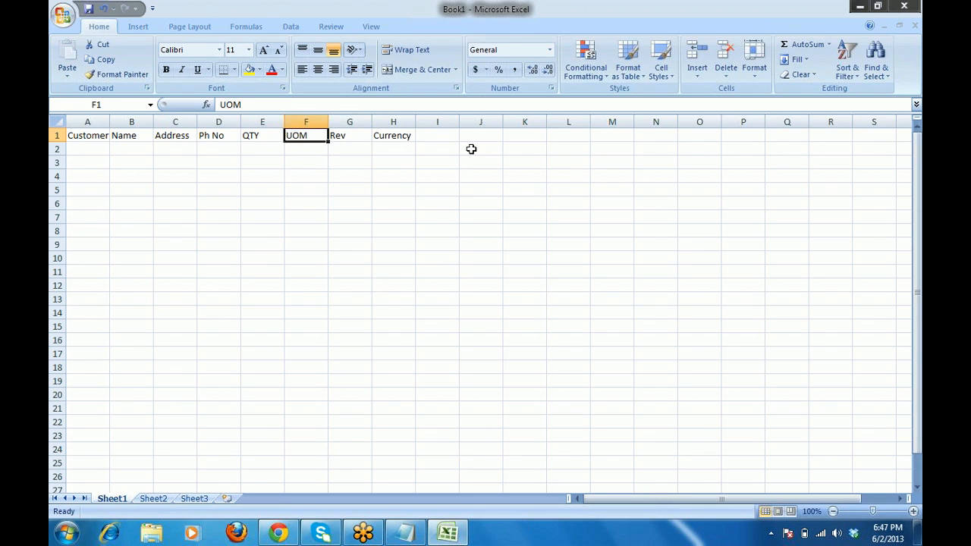
key(Right)
key(Right)
key(Left)
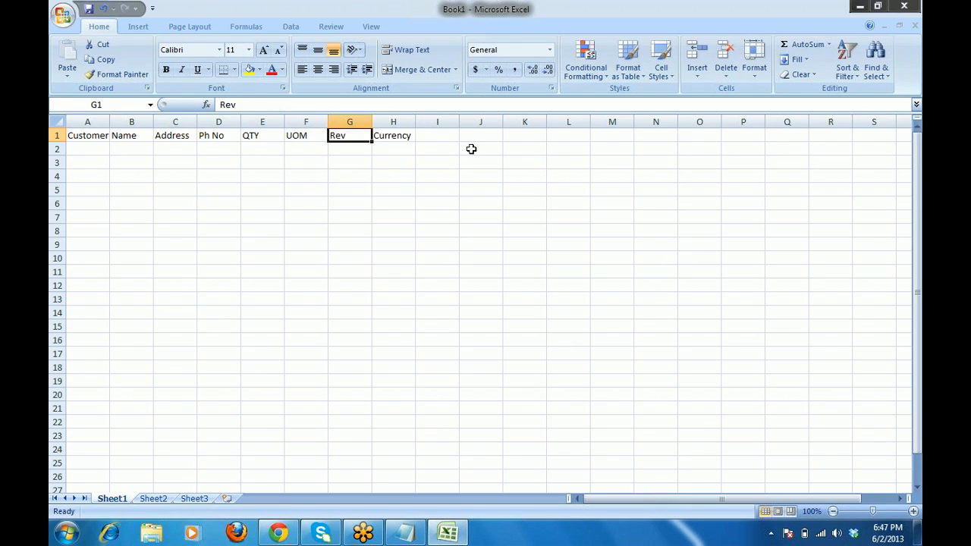
key(Left)
key(Left)
key(Left)
key(Left)
key(Left)
key(Left)
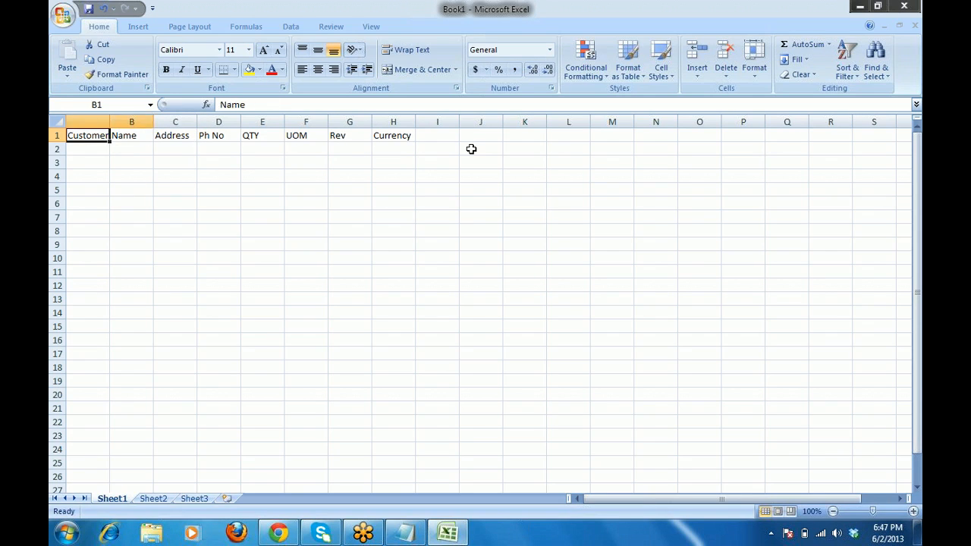
key(Down)
key(Up)
key(Right)
key(Right)
key(Right)
key(Right)
key(Right)
key(Right)
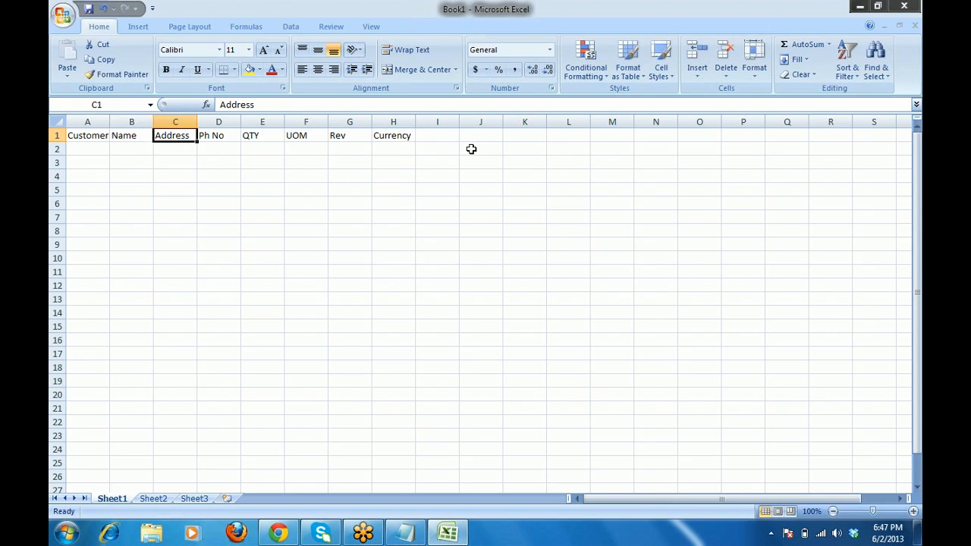
key(Left)
key(Left)
key(shift+Right)
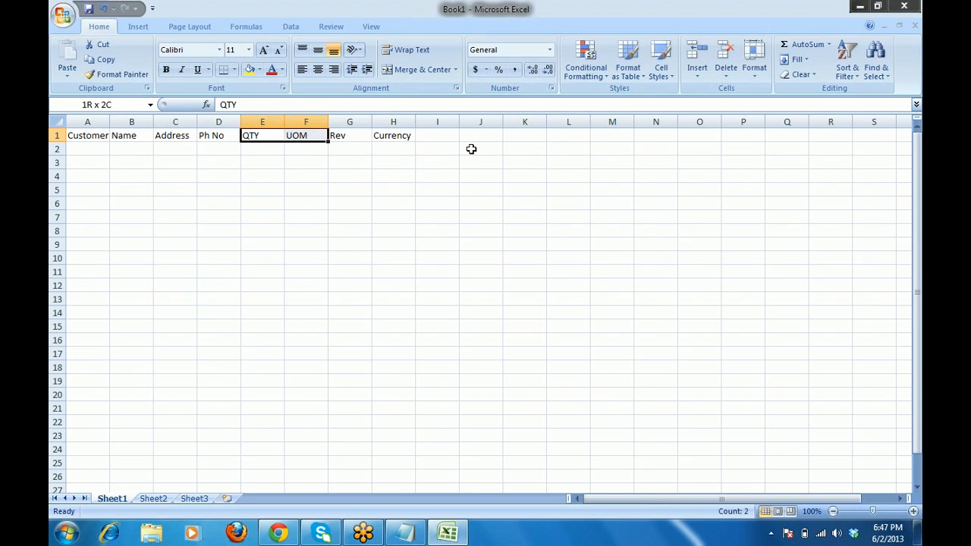
key(shift+Right)
key(shift+Right)
key(Left)
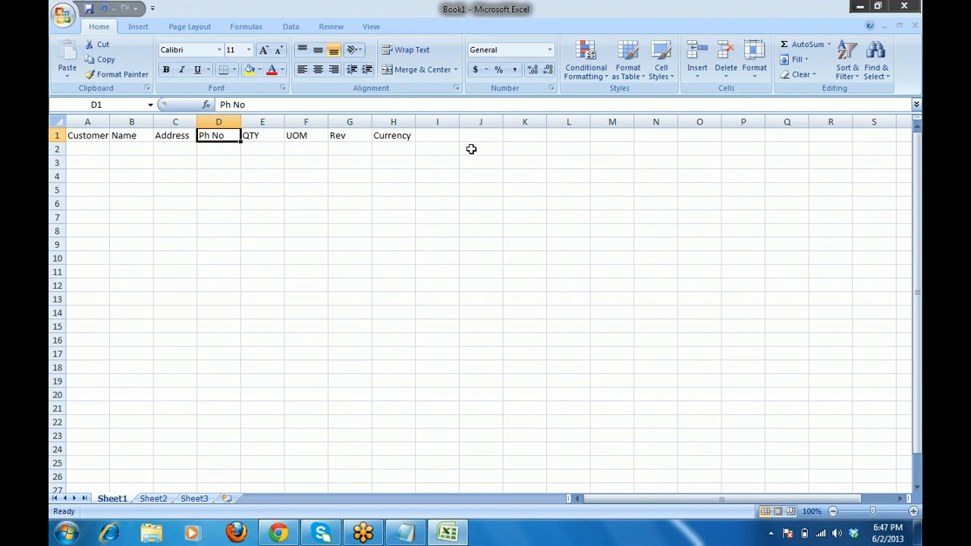
key(Left)
key(Left)
key(Left)
Enter the first customer record in row 2: code, name, address, phone, QTY 10, KG, Rev 10, USD.
key(Down)
text(A)
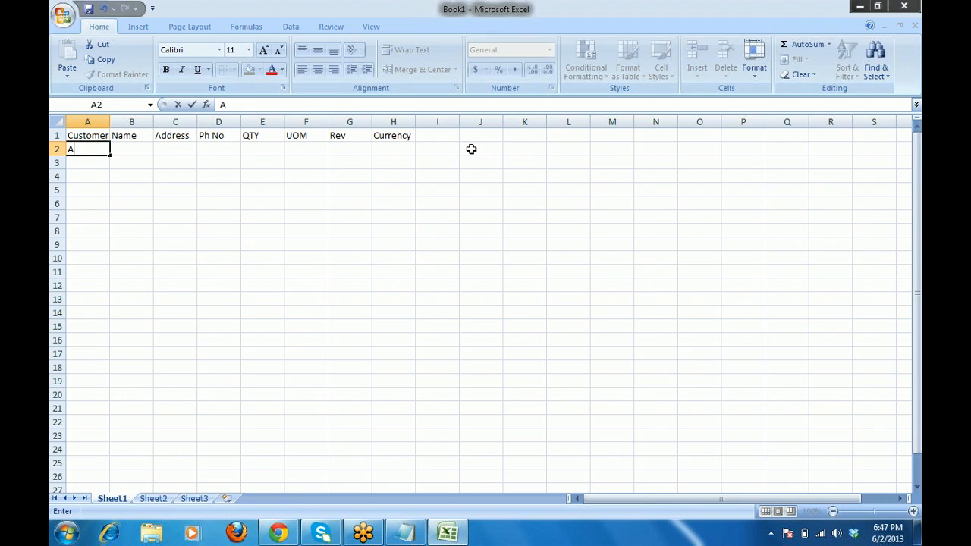
text(001)
key(Tab)
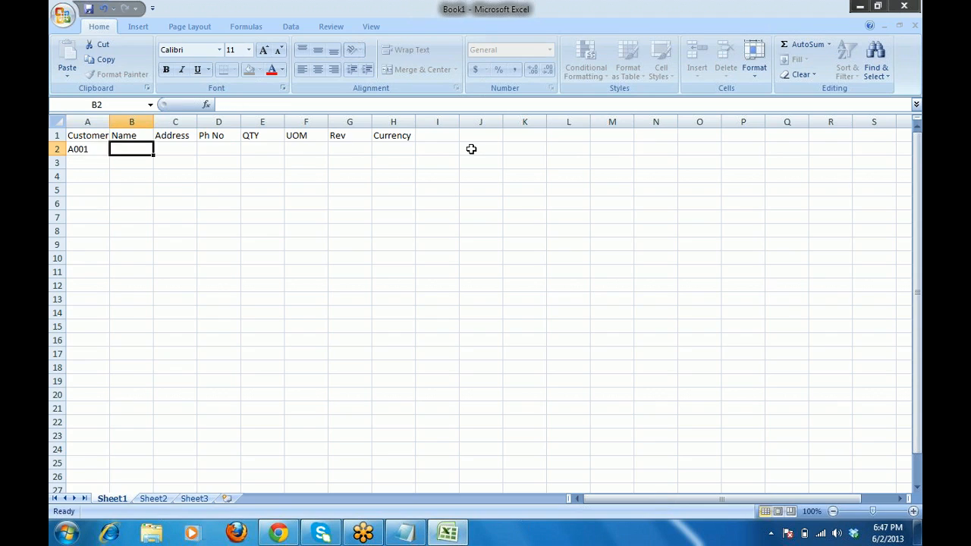
text(M)
text(od)
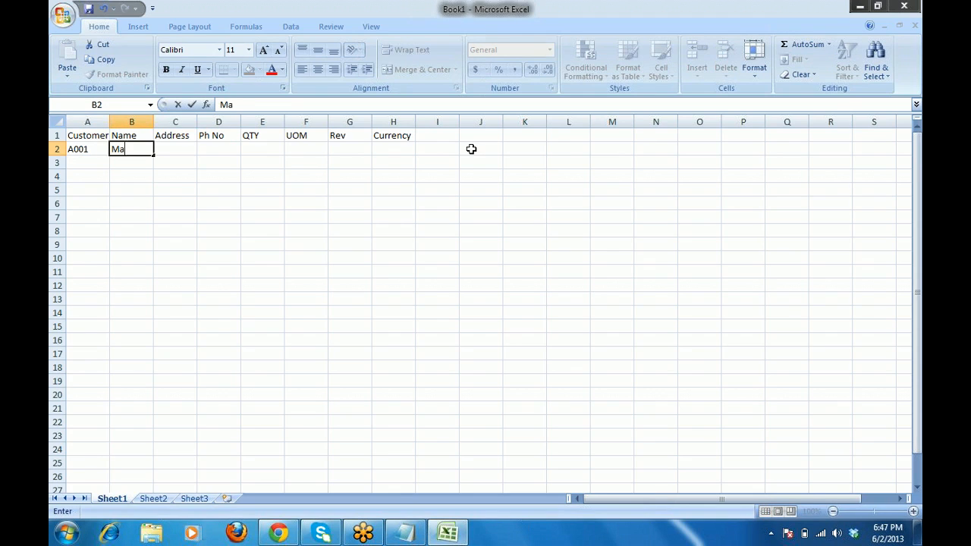
key(BackSpace)
key(BackSpace)
text(ADAN)
key(Tab)
text(ASDF)
key(Tab)
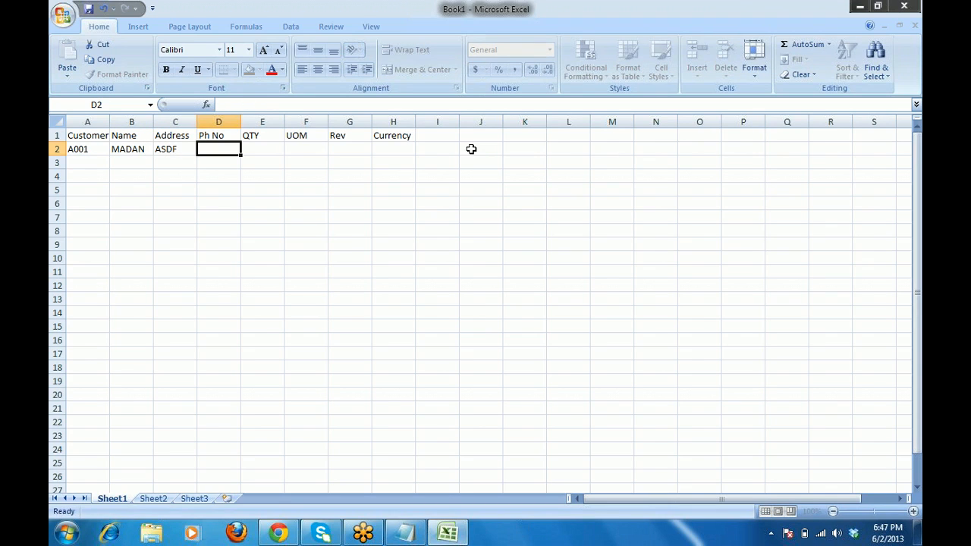
text(1111111)
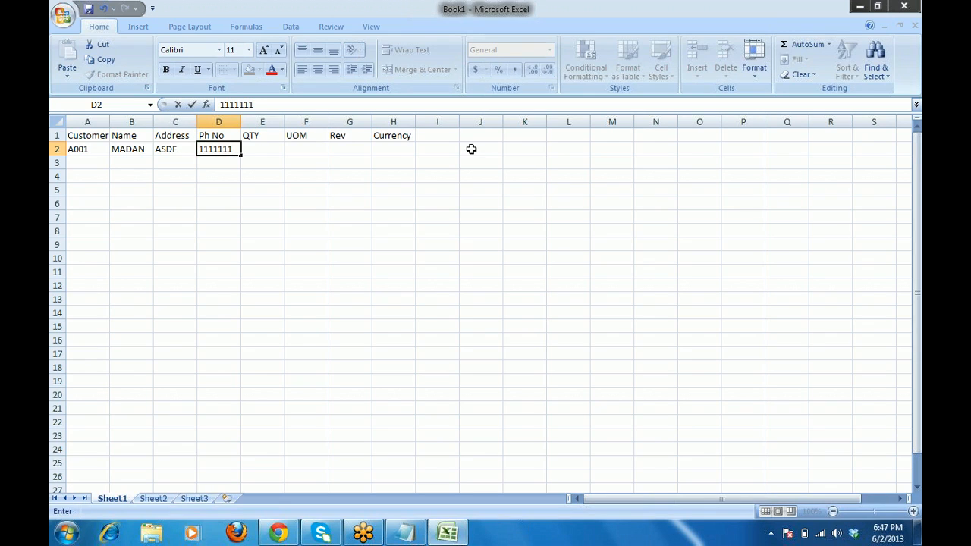
text(1)
key(Tab)
text(1)
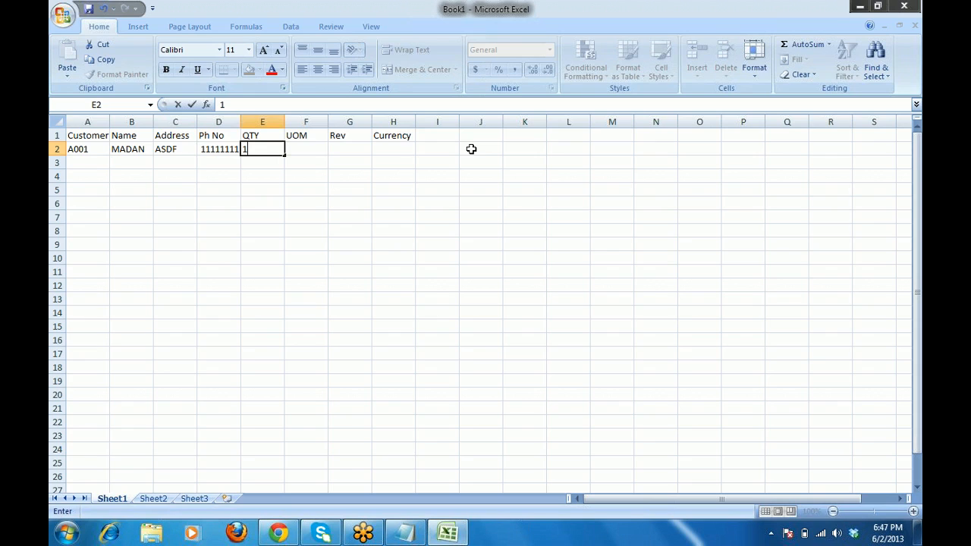
text(0)
key(Tab)
text(K)
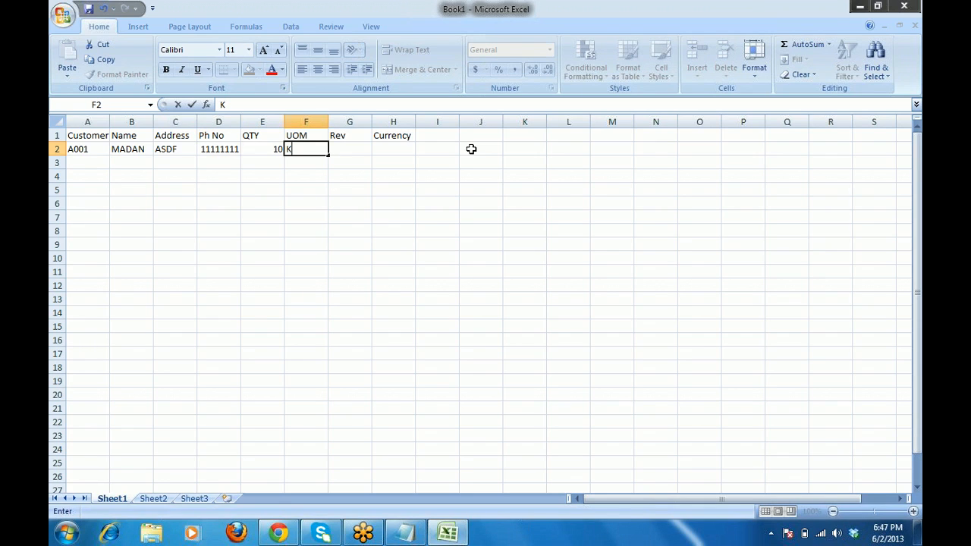
text(G)
key(Tab)
text(1)
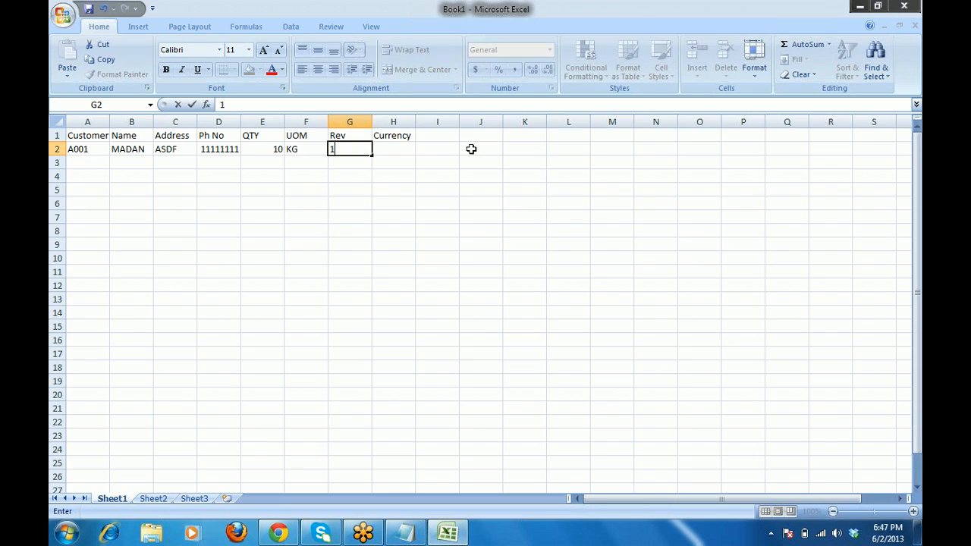
key(Tab)
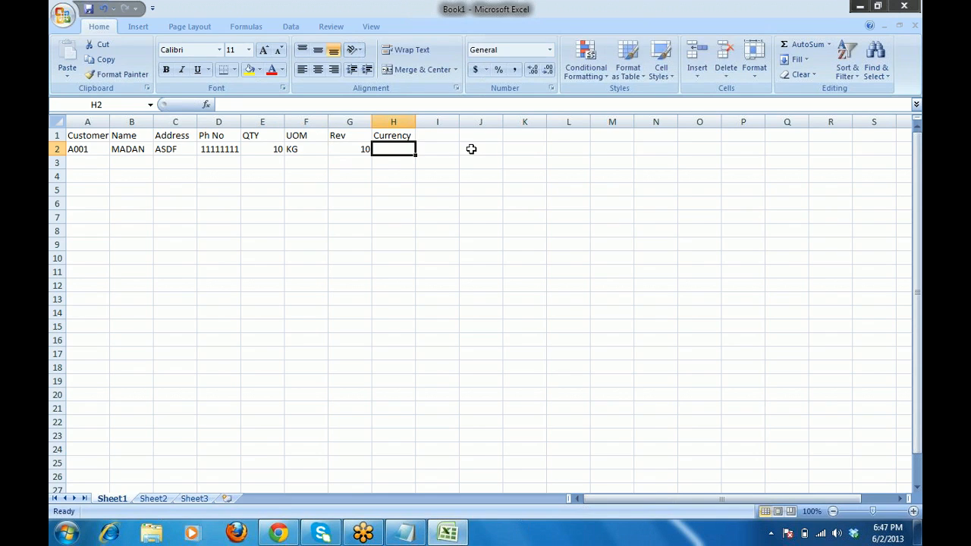
text(USD)
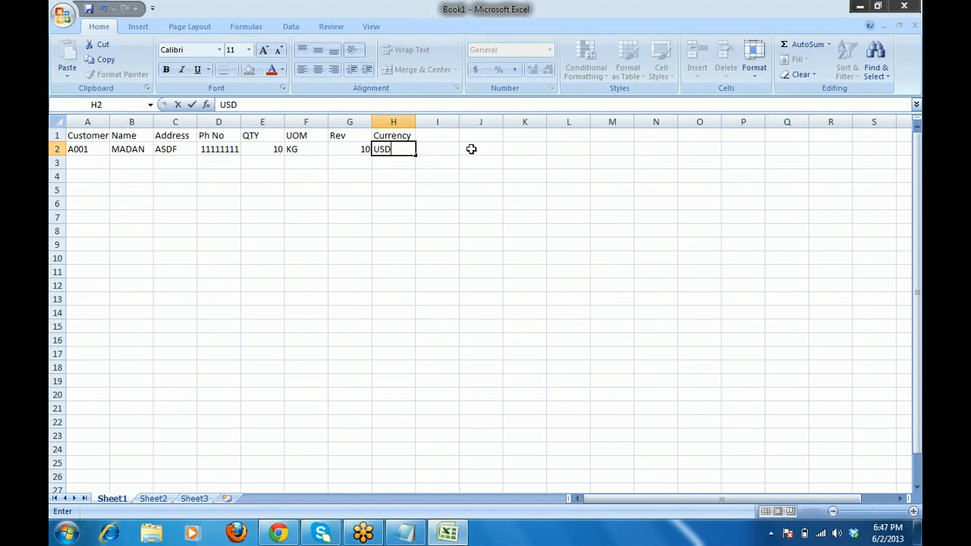
key(Return)
Enter the second customer record in row 3 with QTY 20, KG, Rev 20 and GBP.
text(A)
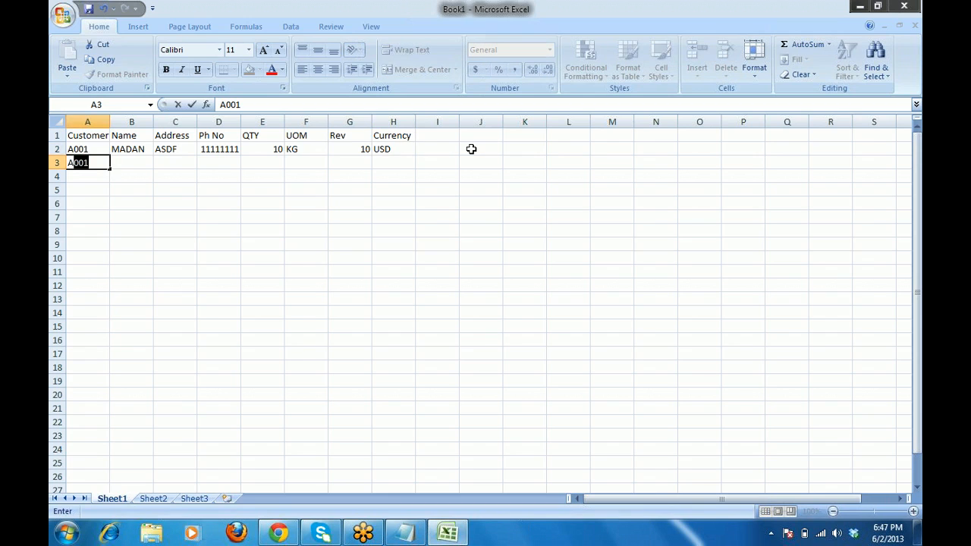
text(002)
key(Tab)
text(LO)
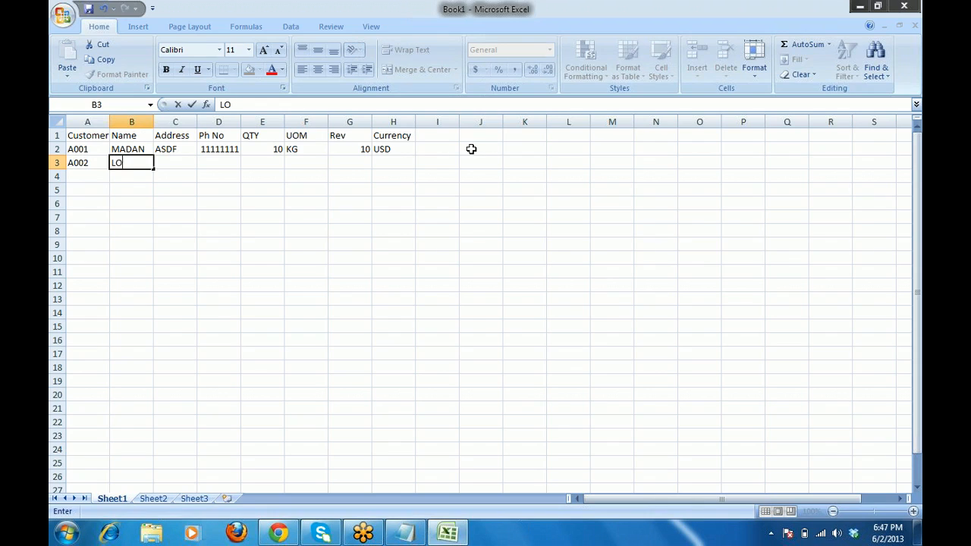
text(UIO)
key(BackSpace)
text(S)
key(Tab)
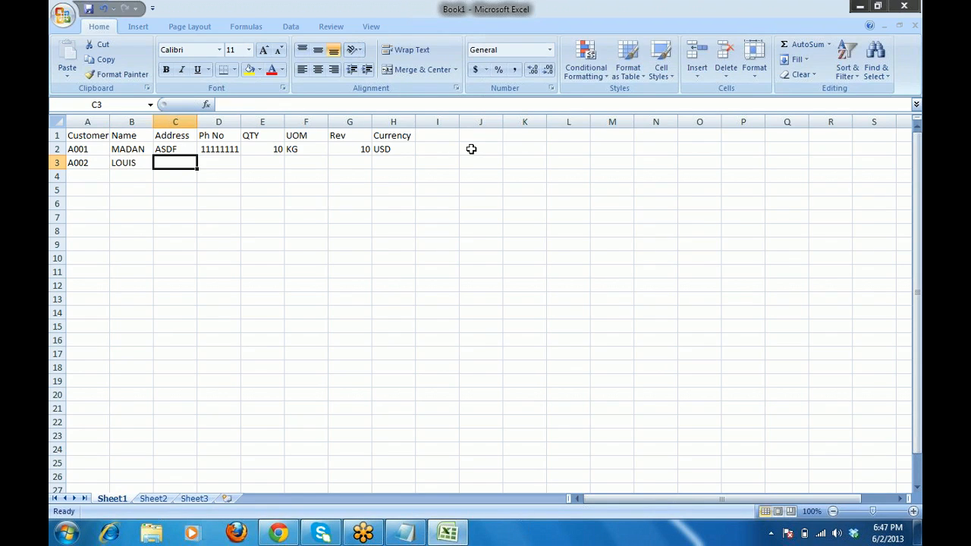
text(QWER)
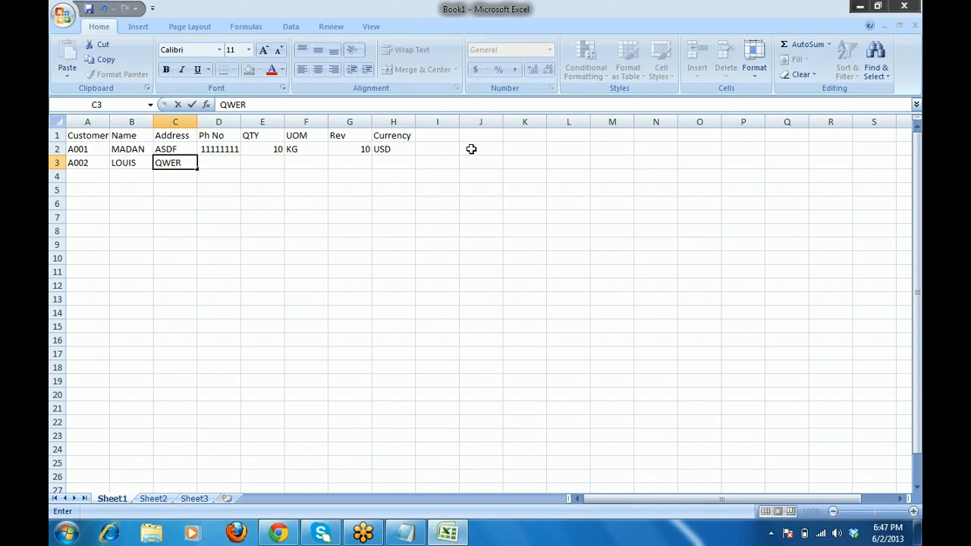
key(Tab)
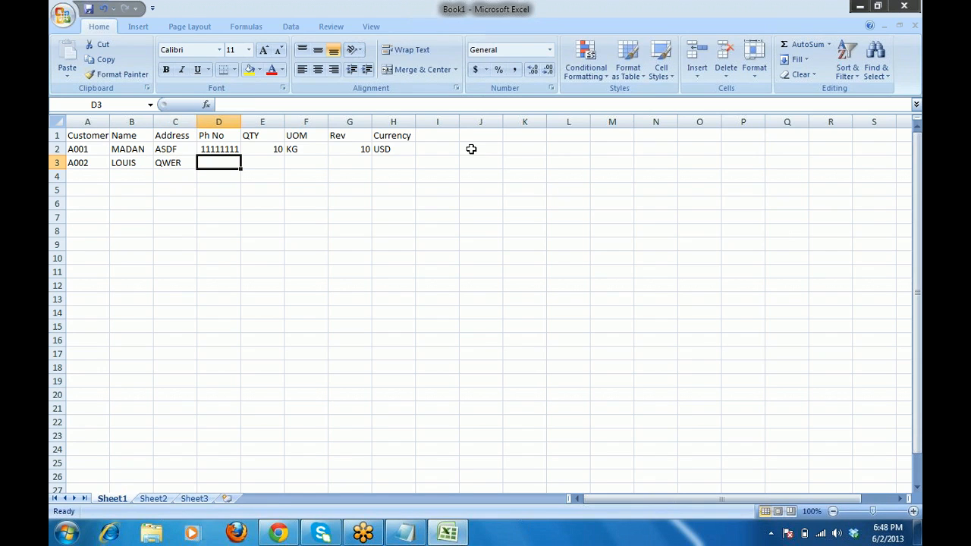
text(22)
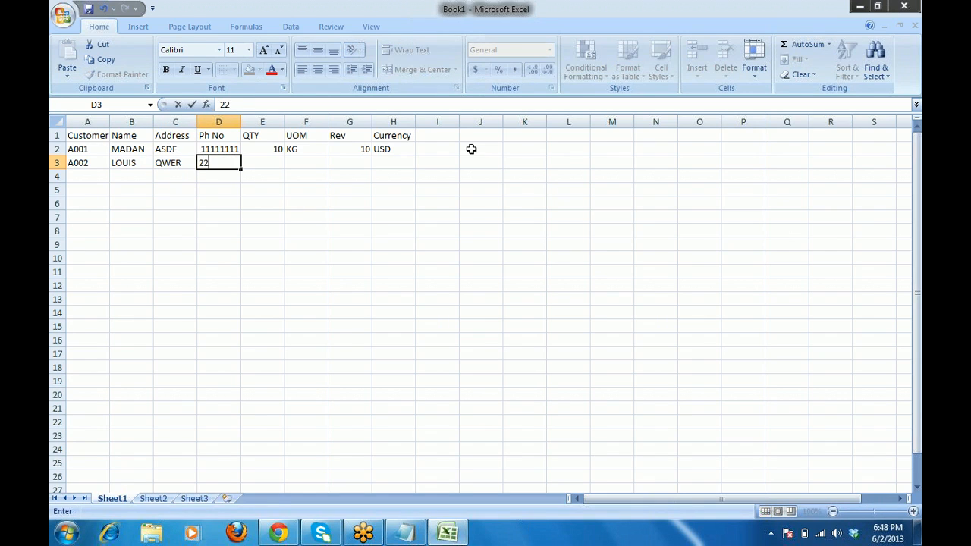
text(222222)
key(Tab)
text(20)
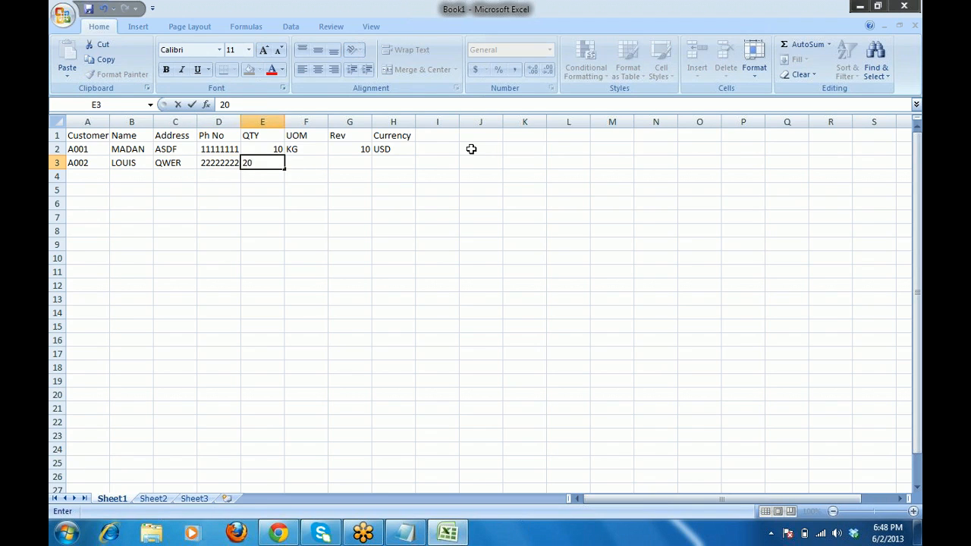
key(Tab)
text(K)
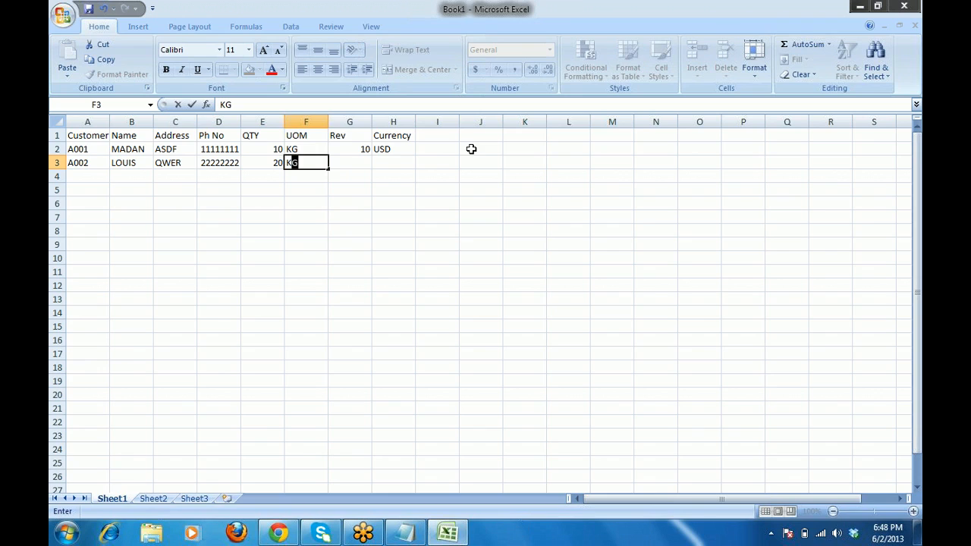
key(Tab)
text(20)
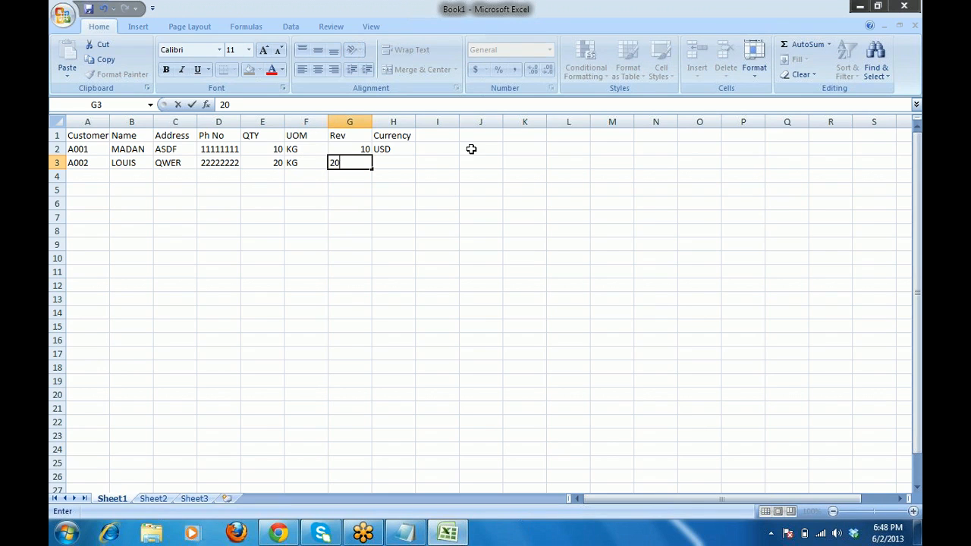
key(Tab)
text(G)
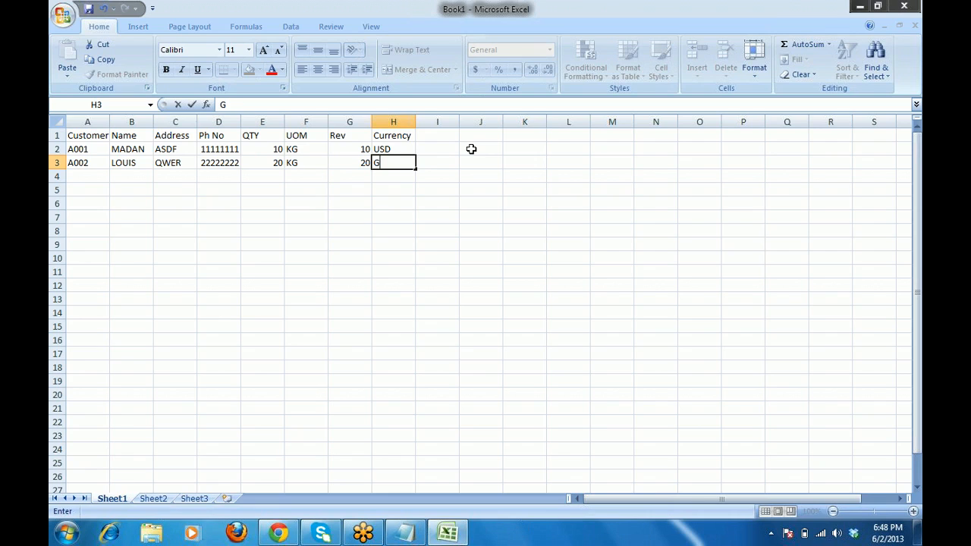
text(BP)
key(Return)
key(Up)
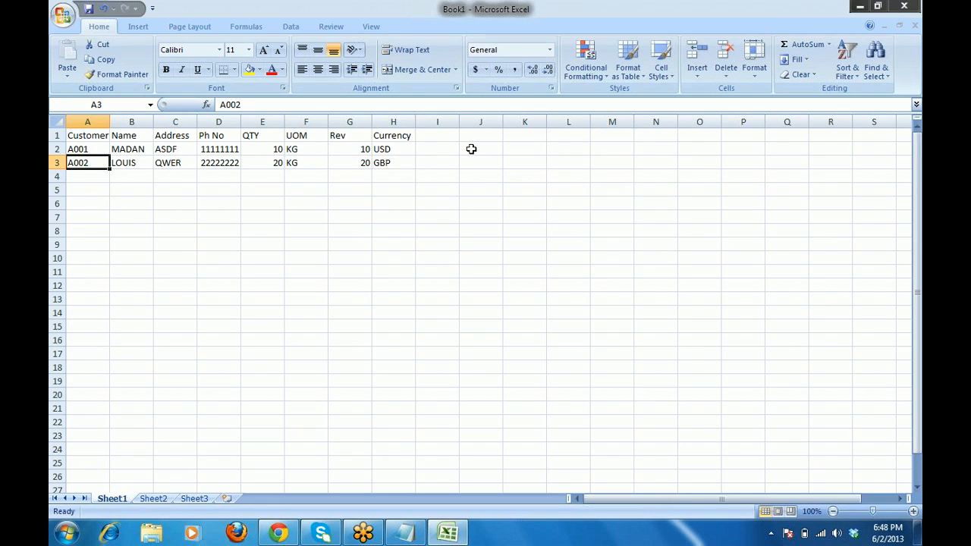
Extend the two customer codes as a series down column A into rows 4–6.
key(Up)
key(shift+Right)
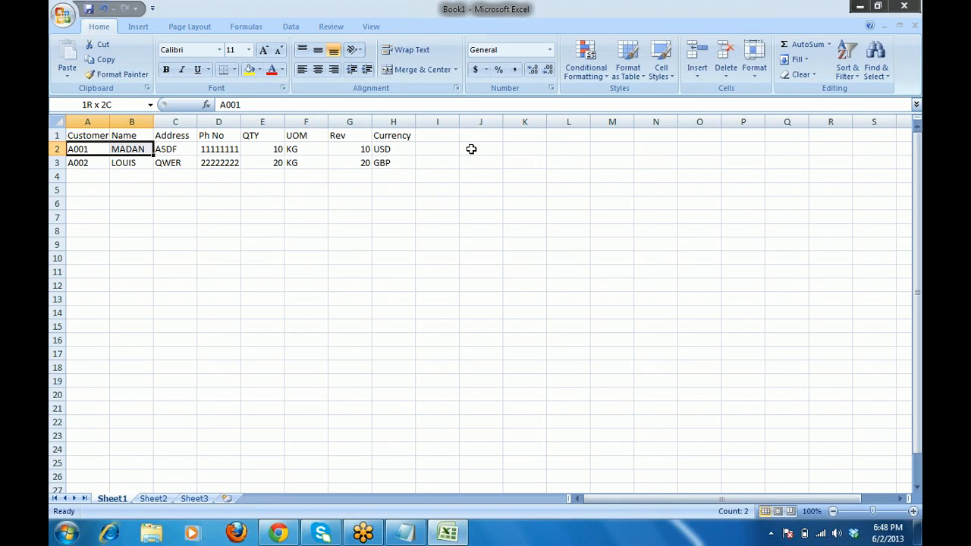
key(shift+Left)
key(shift+Down)
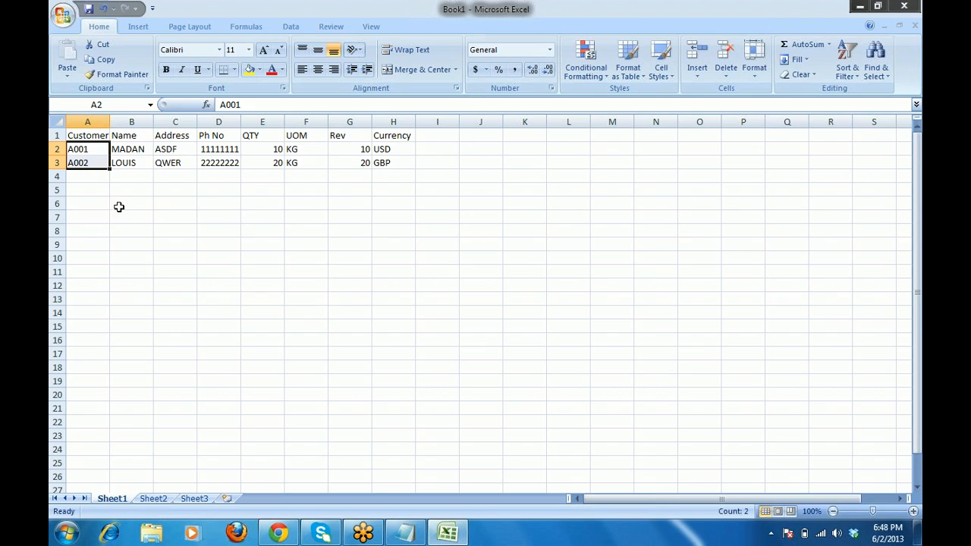
drag(109, 171, 109, 212)
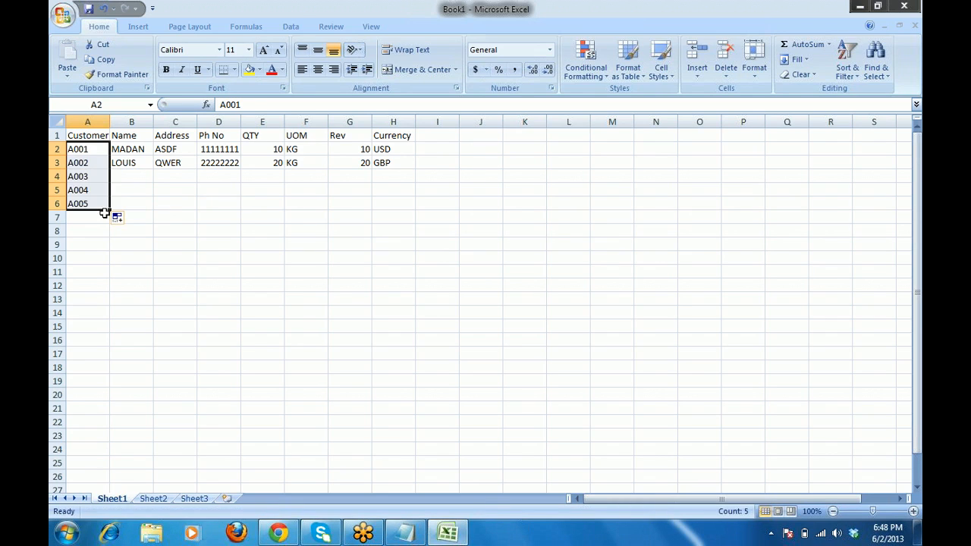
Enter names for the three new customers in B4:B6.
click(128, 181)
text(RAVI)
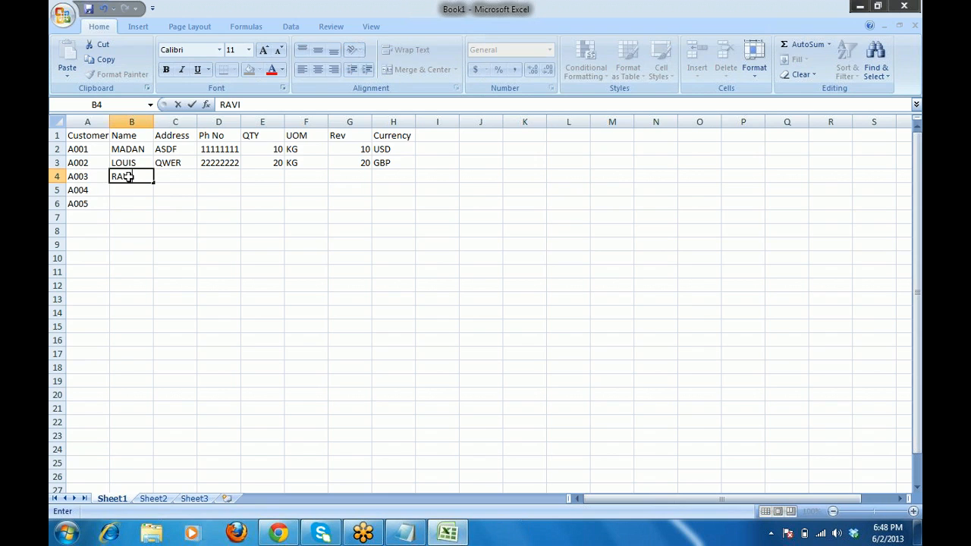
key(Return)
text(K)
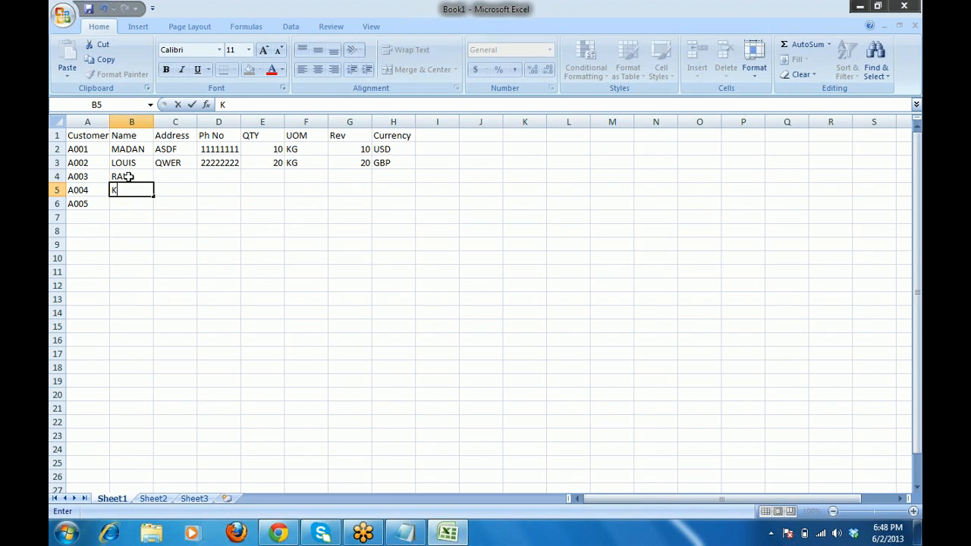
text(IRAN)
key(Return)
text(V)
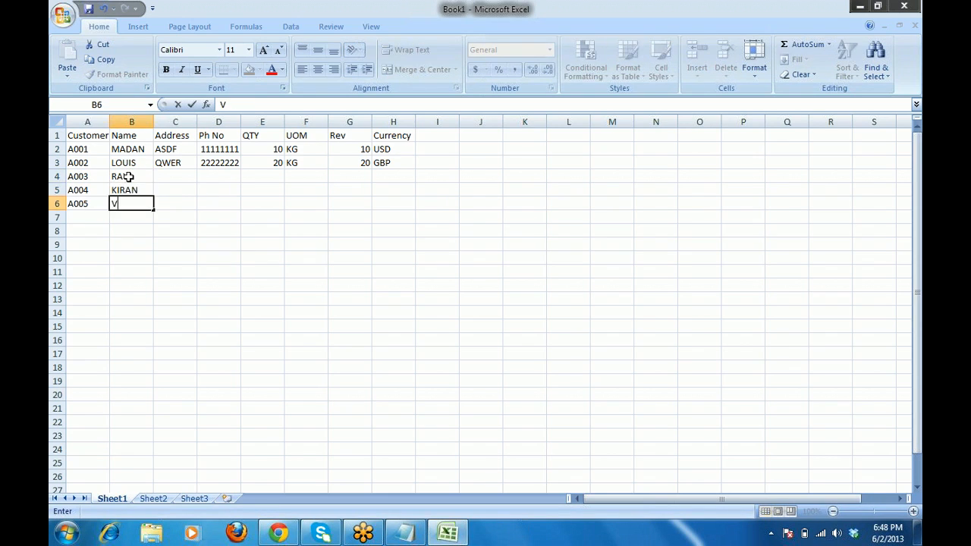
text(ENKAT)
key(Tab)
Enter addresses in C4:C6, then select the two existing phone numbers as a pattern.
key(Up)
key(Up)
text(Z)
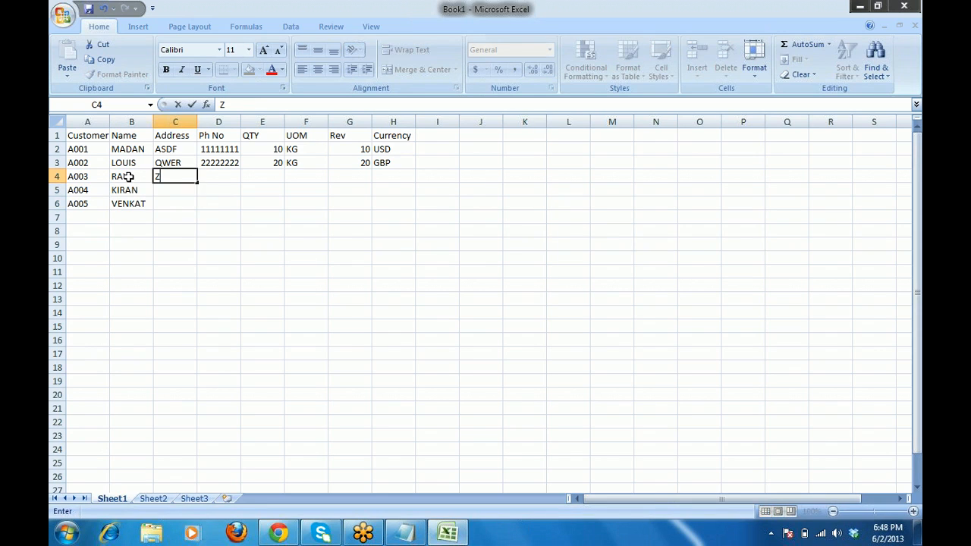
text(ASXDES)
key(Return)
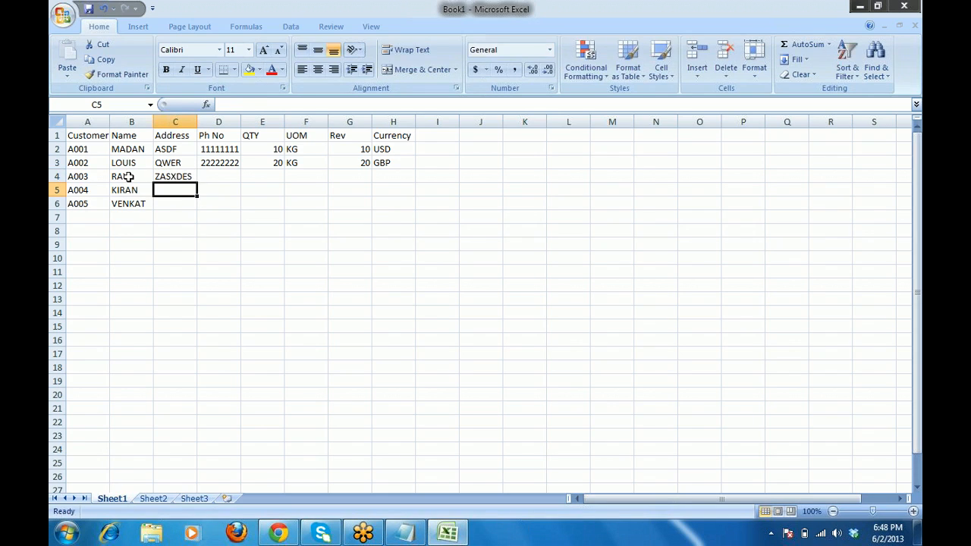
text(QWER)
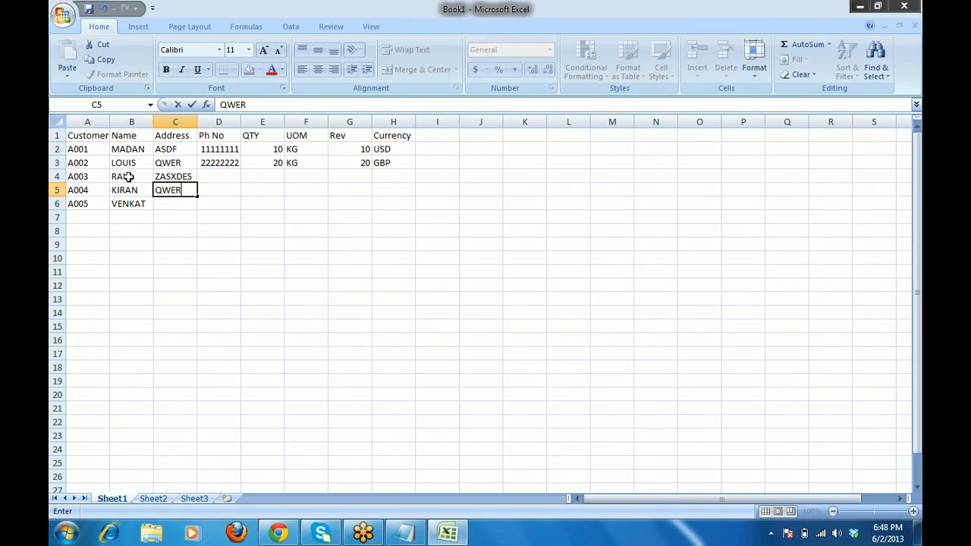
text(T)
key(Return)
text(M)
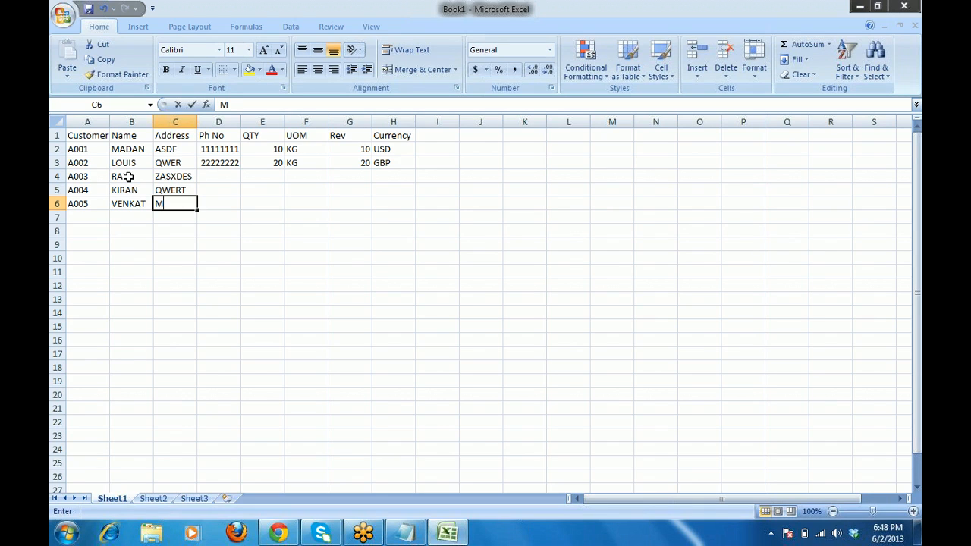
text(JDUS)
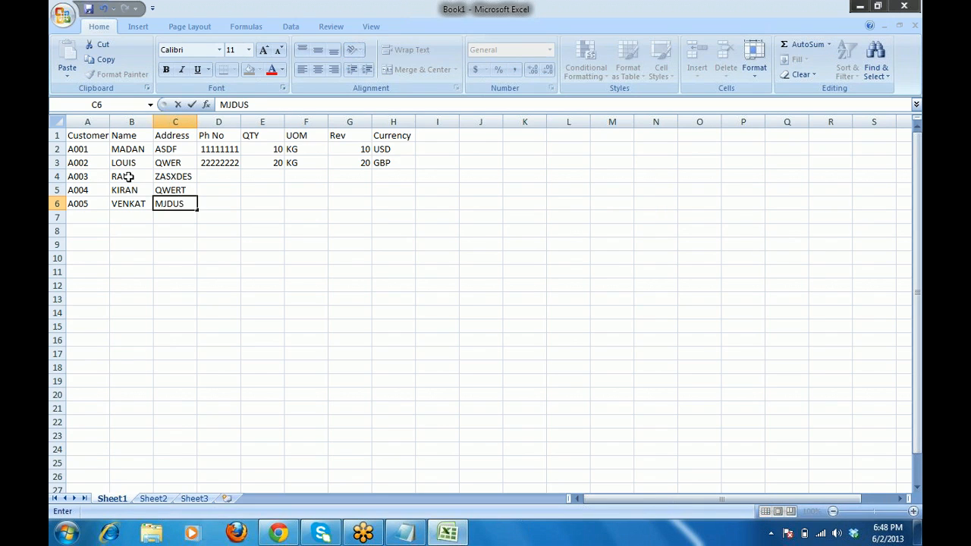
key(Right)
key(Up)
key(Up)
key(Up)
key(shift+Up)
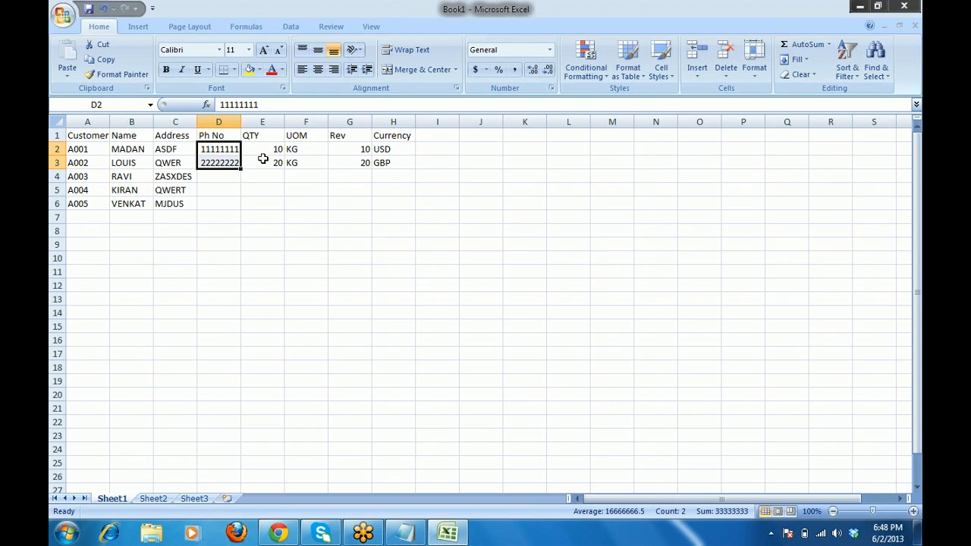
Extend the phone numbers and the QTY series 30, 40, 50 down through row 6.
drag(240, 170, 239, 206)
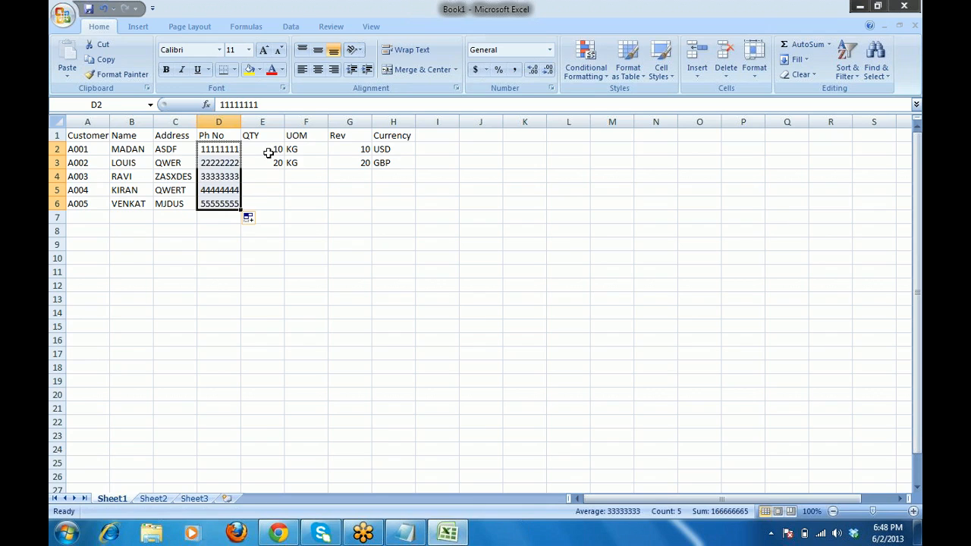
drag(266, 152, 286, 209)
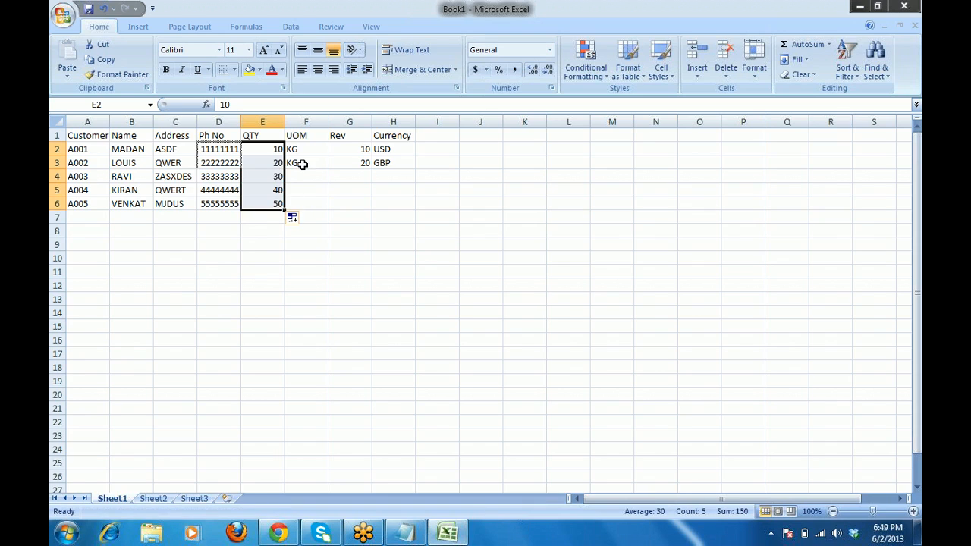
drag(300, 152, 302, 151)
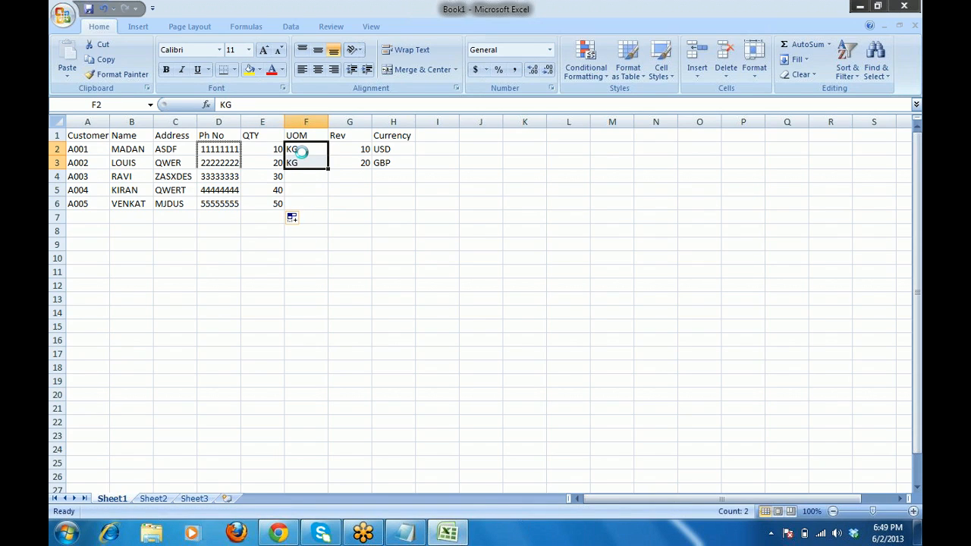
Copy the KG unit into the empty UOM cells for customers A003–A005.
key(ctrl+c)
key(Down)
key(Down)
key(ctrl+v)
key(Down)
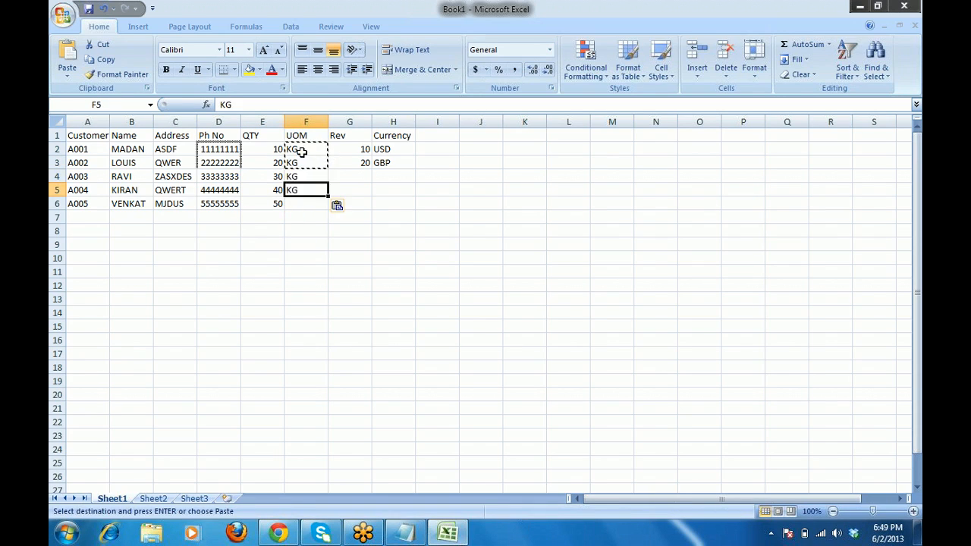
key(Down)
key(ctrl+v)
key(Down)
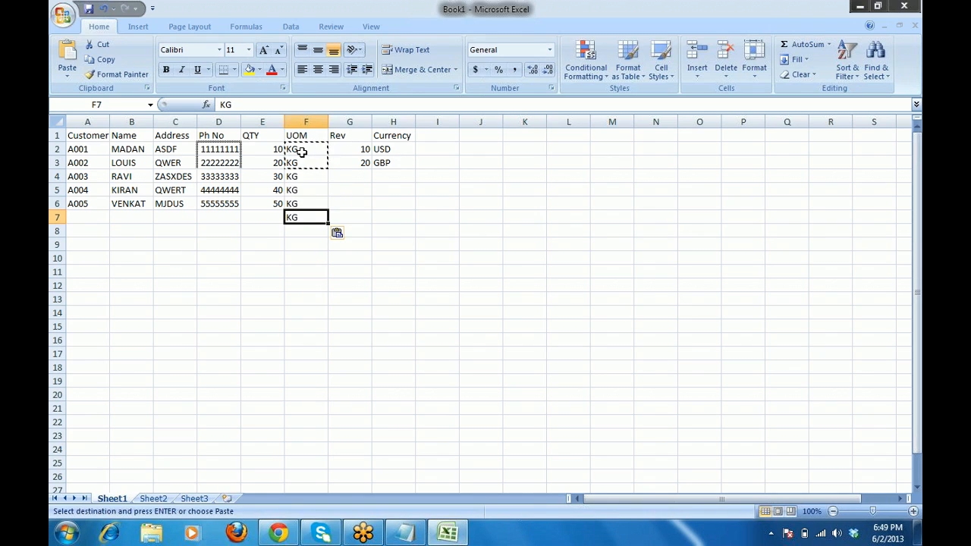
key(Escape)
key(Delete)
Extend the Rev series with 30, 40 and 50 through row 6.
key(Right)
key(Up)
key(Up)
key(Up)
key(Up)
key(Up)
key(shift+Down)
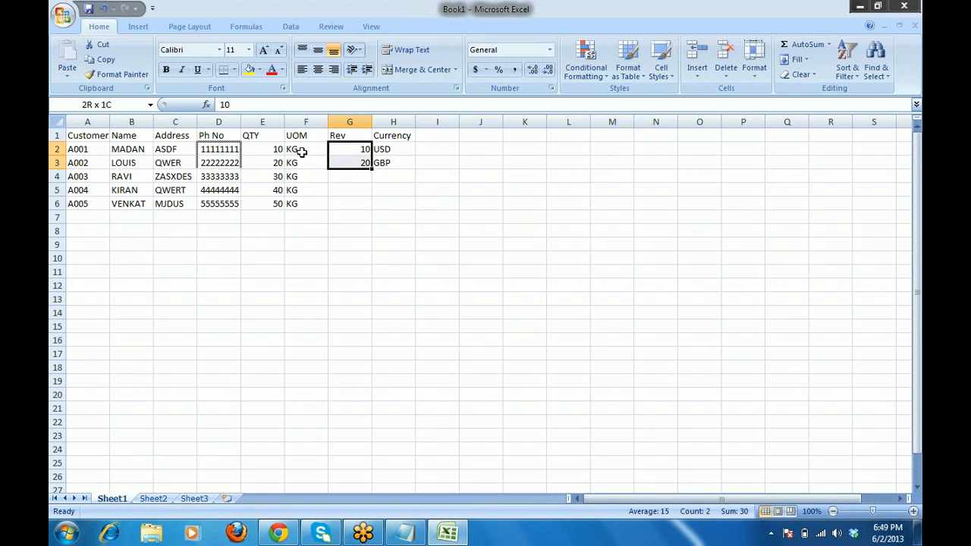
drag(371, 169, 373, 211)
Enter currencies INR, AUD and USD in H4:H6.
click(391, 177)
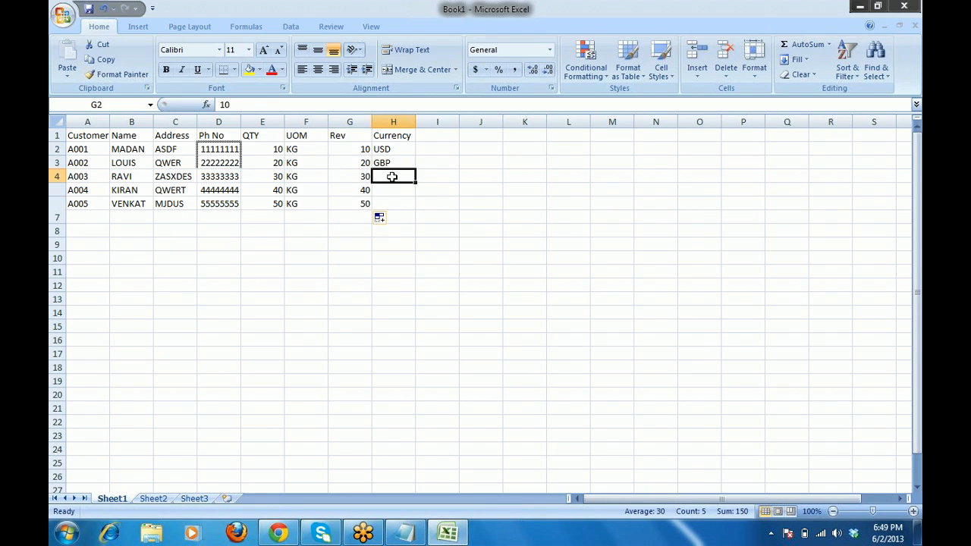
text(INR)
key(Return)
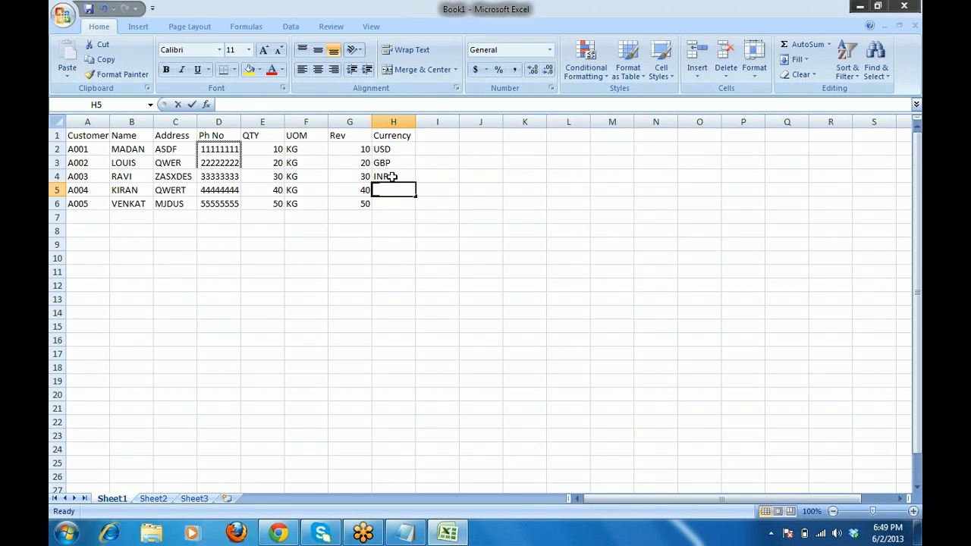
text(AU)
text(A)
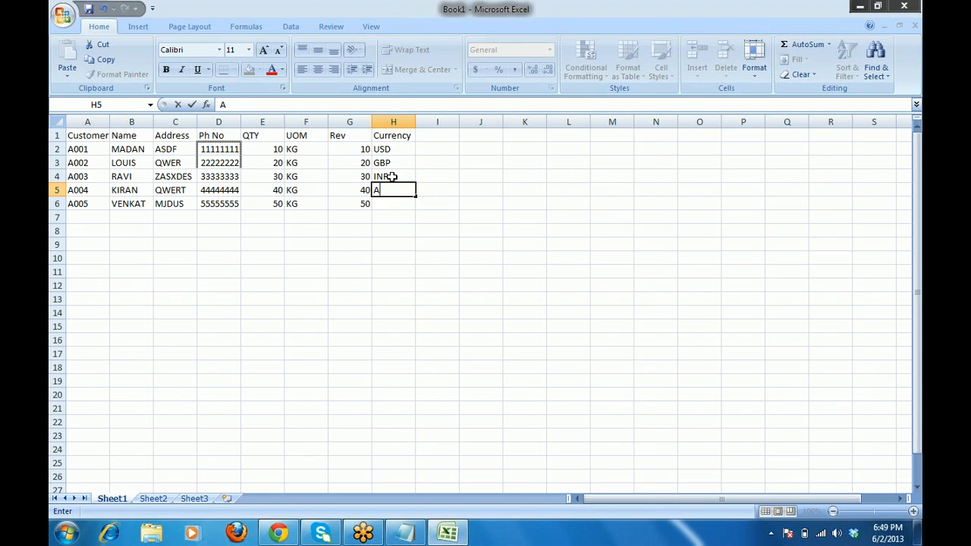
text(UD)
key(Return)
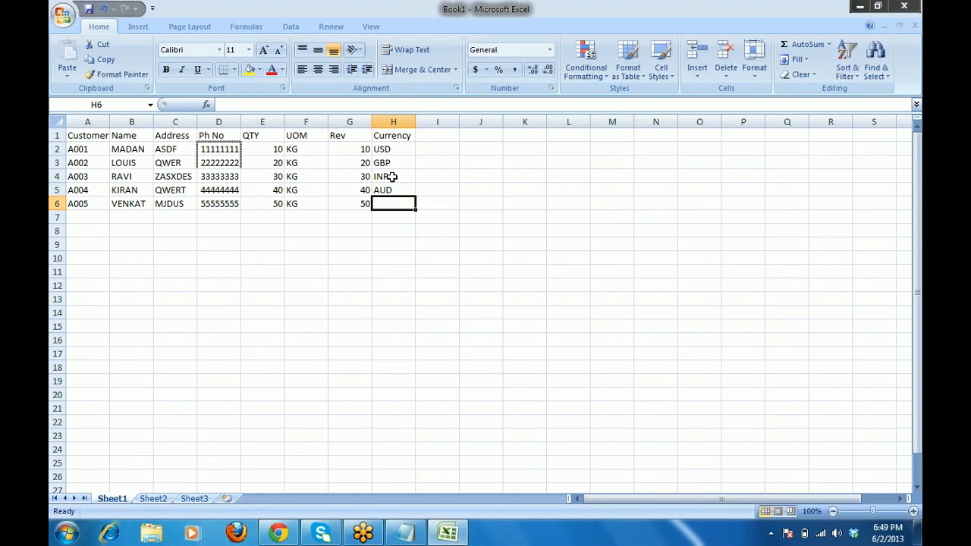
text(U)
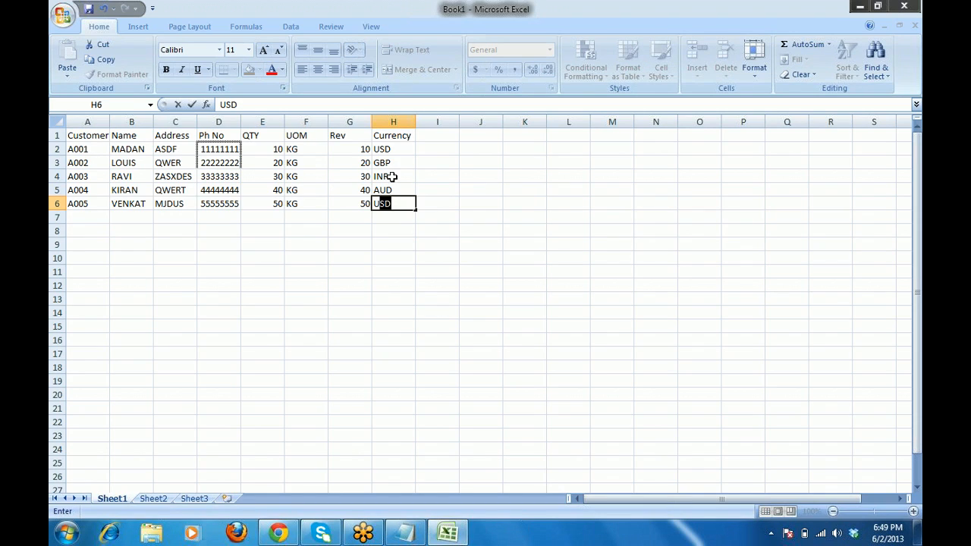
text(SD)
key(Right)
key(Up)
key(Up)
key(Up)
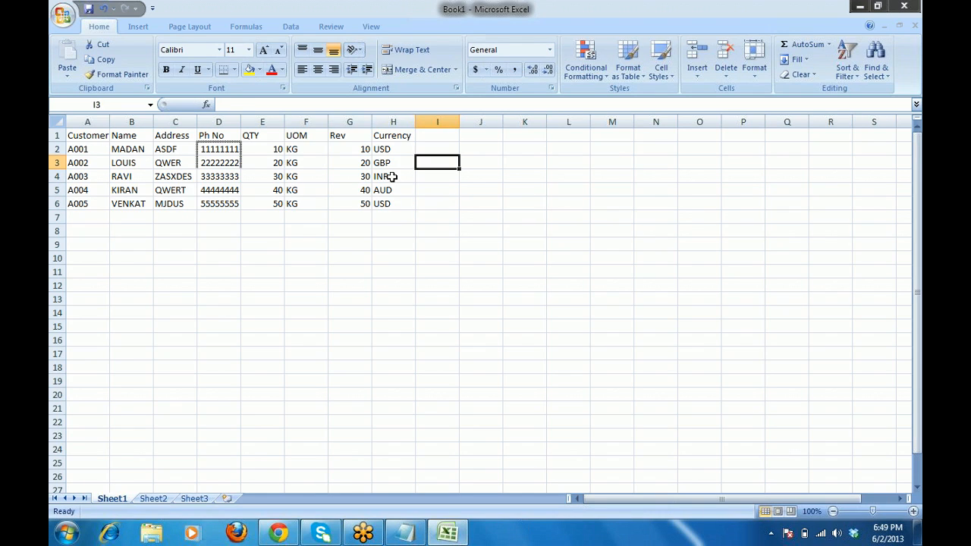
key(Up)
key(Left)
key(Left)
key(Left)
key(Left)
key(Left)
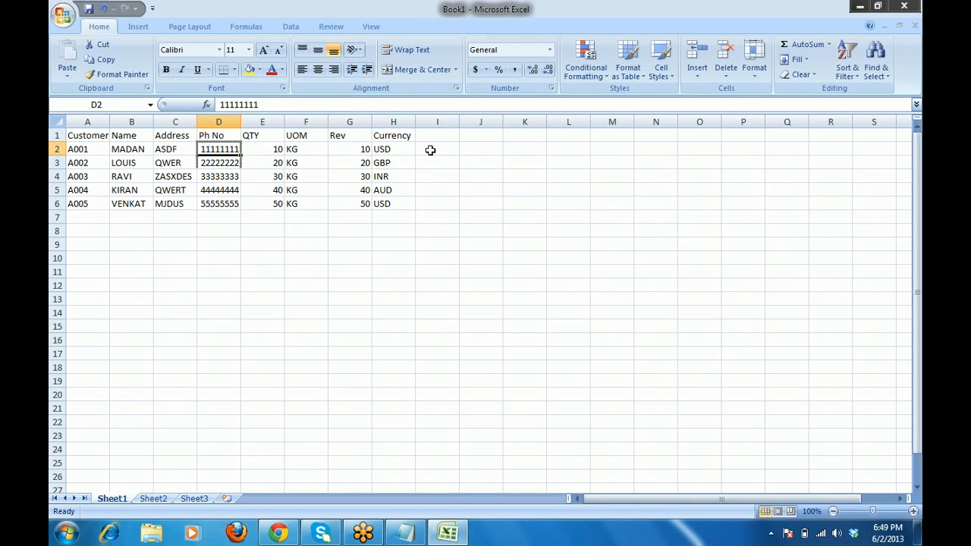
Shift the QTY through Currency block one column right to free column E.
click(265, 135)
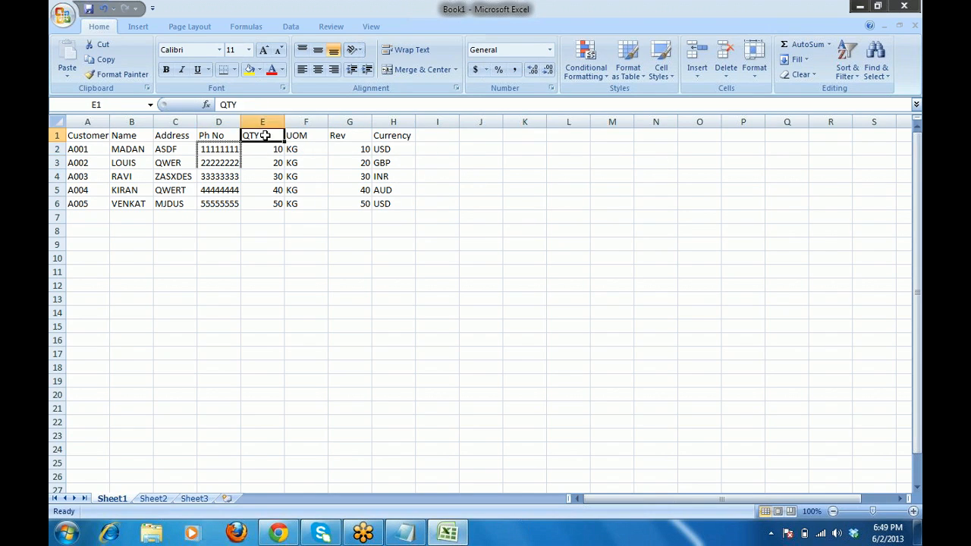
key(shift+Right)
key(shift+Right)
key(shift+Right)
key(shift+Down)
key(shift+Down)
key(shift+Down)
key(shift+Down)
key(shift+Down)
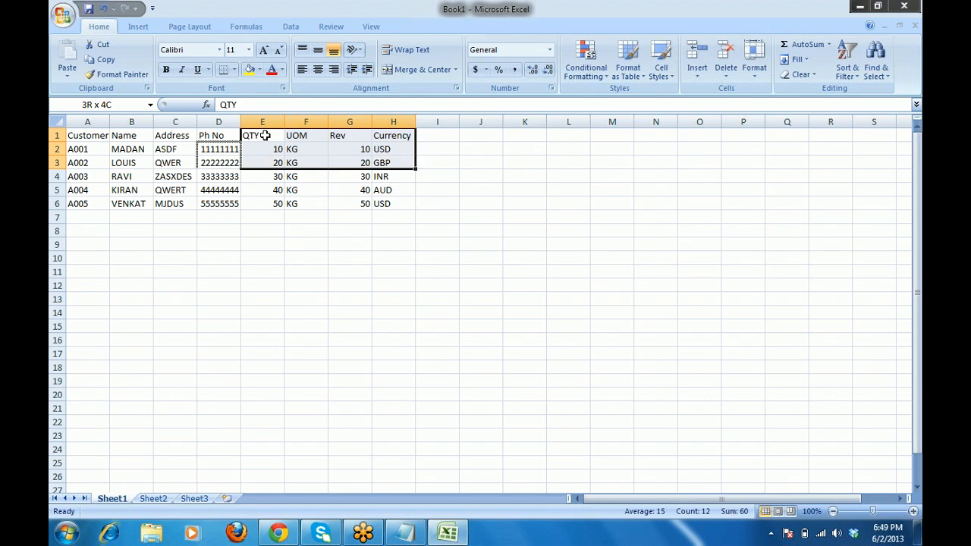
key(ctrl+c)
key(Right)
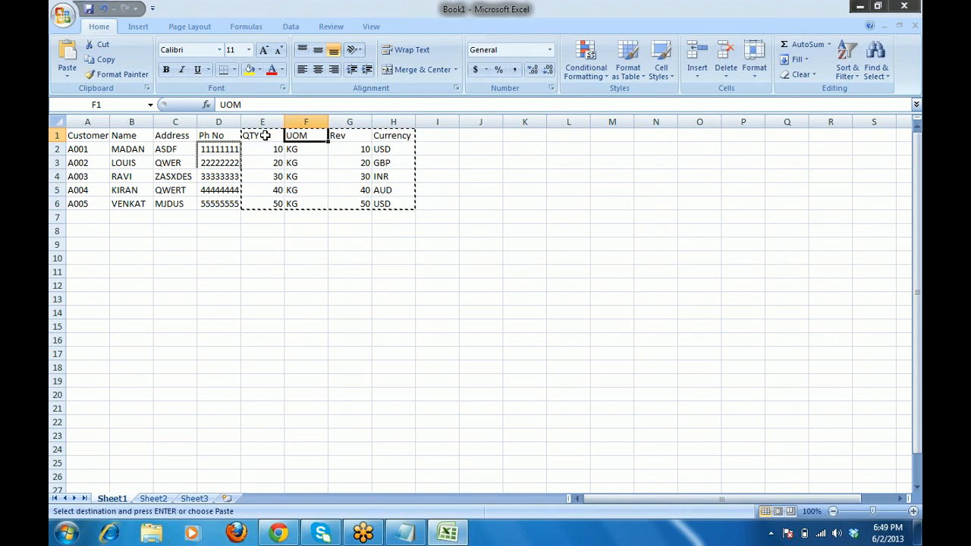
key(ctrl+v)
click(265, 135)
Add an AGE column with ages 28, 29, 30, 31 and 32 for the five customers.
text(a)
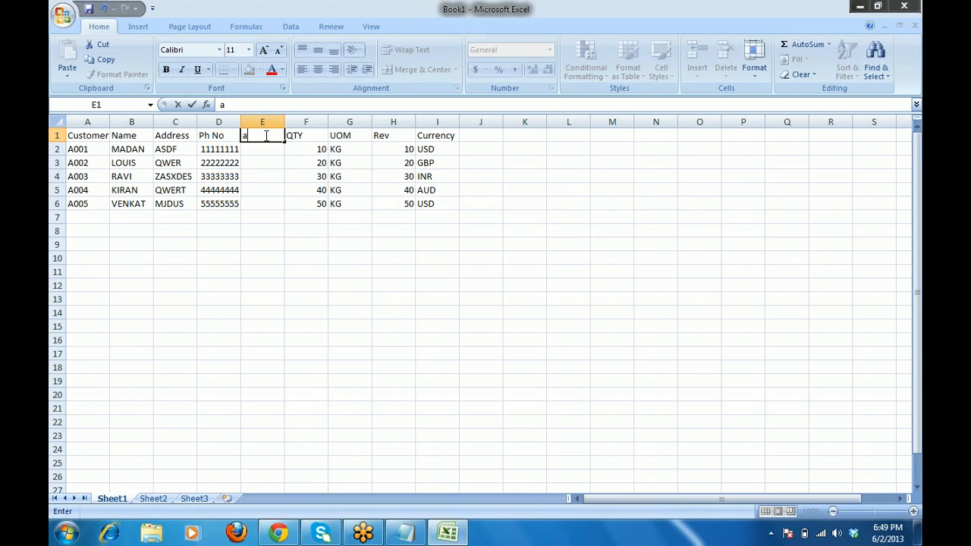
text(GE)
key(BackSpace)
key(BackSpace)
key(BackSpace)
text(AGE)
key(Return)
text(2)
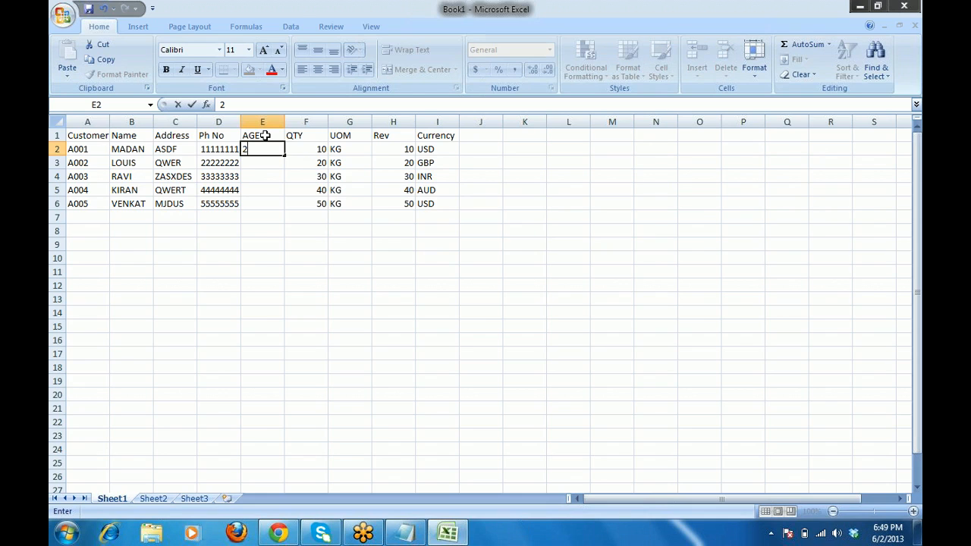
text(8)
key(Return)
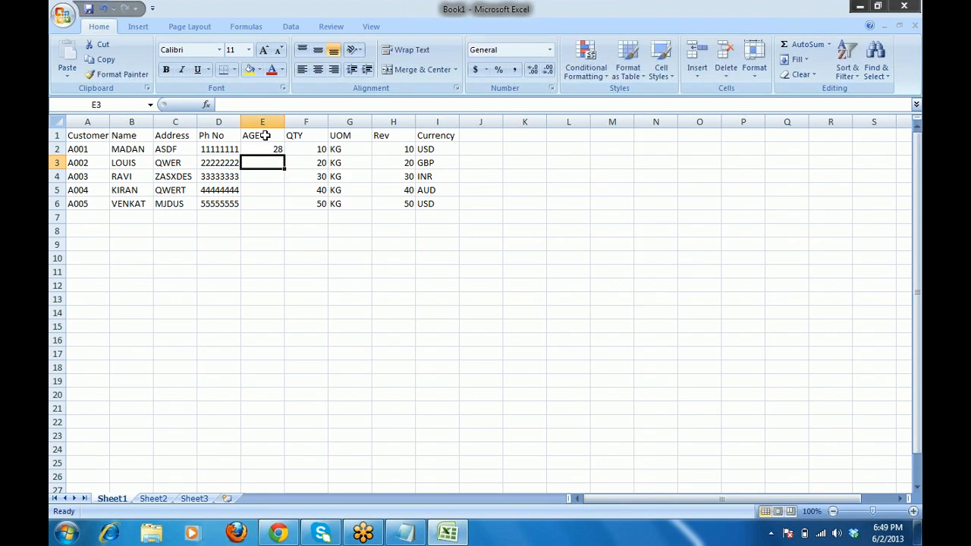
text(29)
key(Return)
text(30)
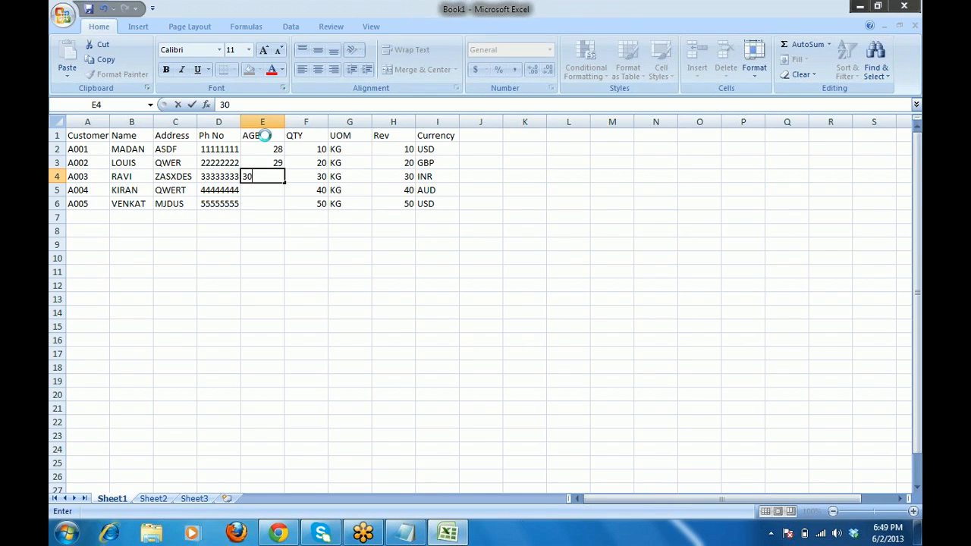
key(Return)
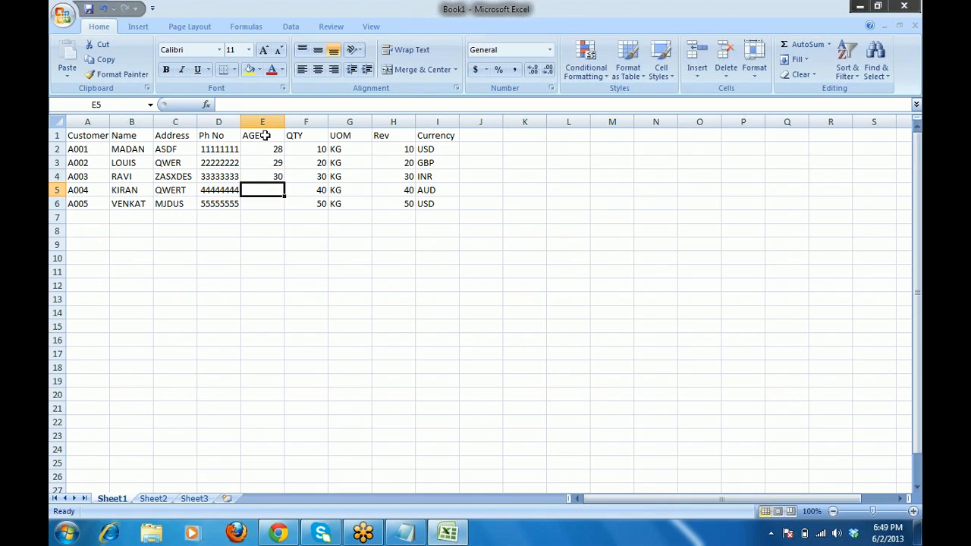
text(31)
key(Return)
text(32)
key(Return)
key(Left)
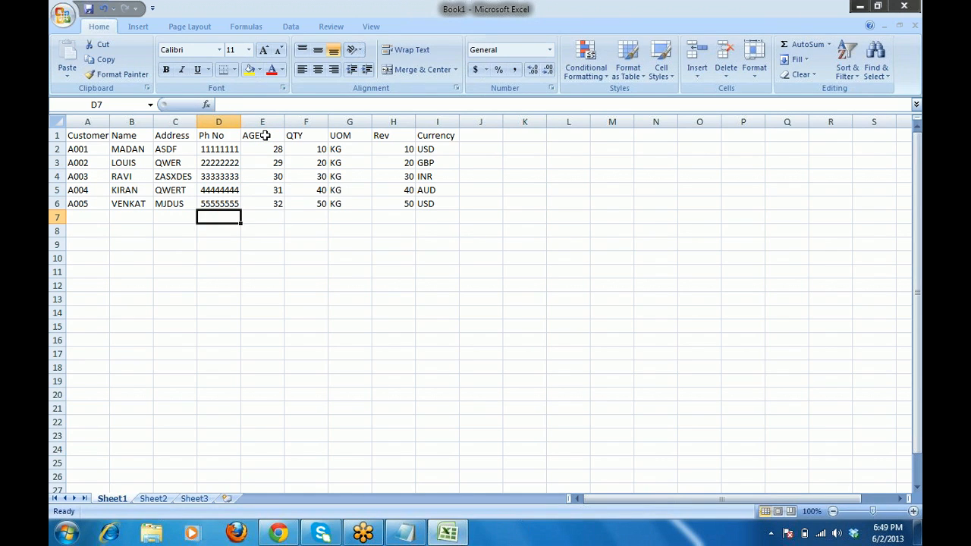
key(Left)
key(Left)
key(Left)
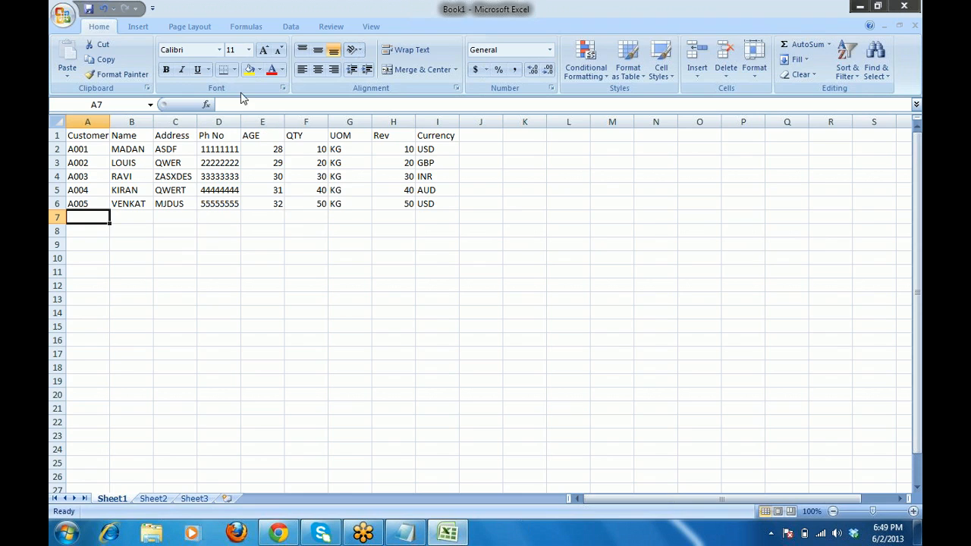
Save the workbook to the Desktop with the file name MDATTR.
click(63, 16)
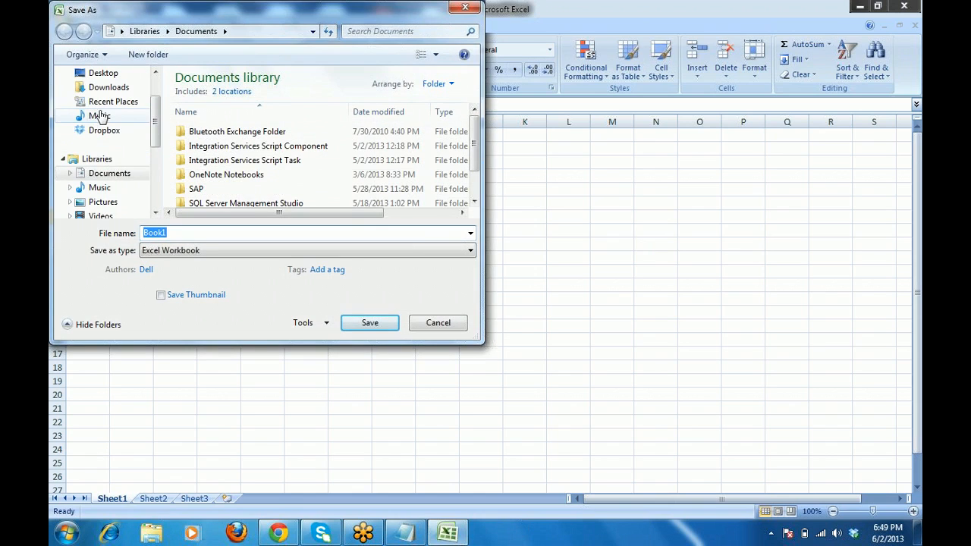
click(104, 74)
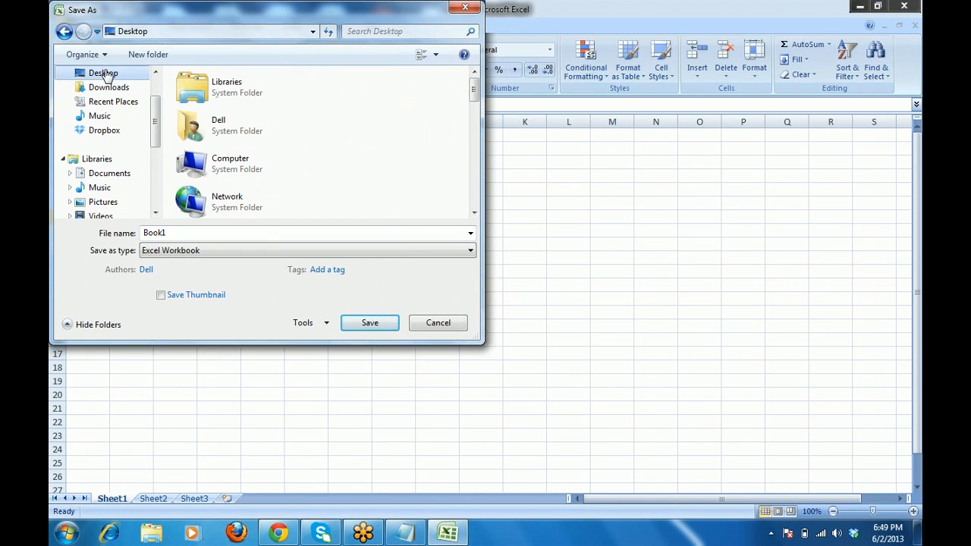
click(408, 235)
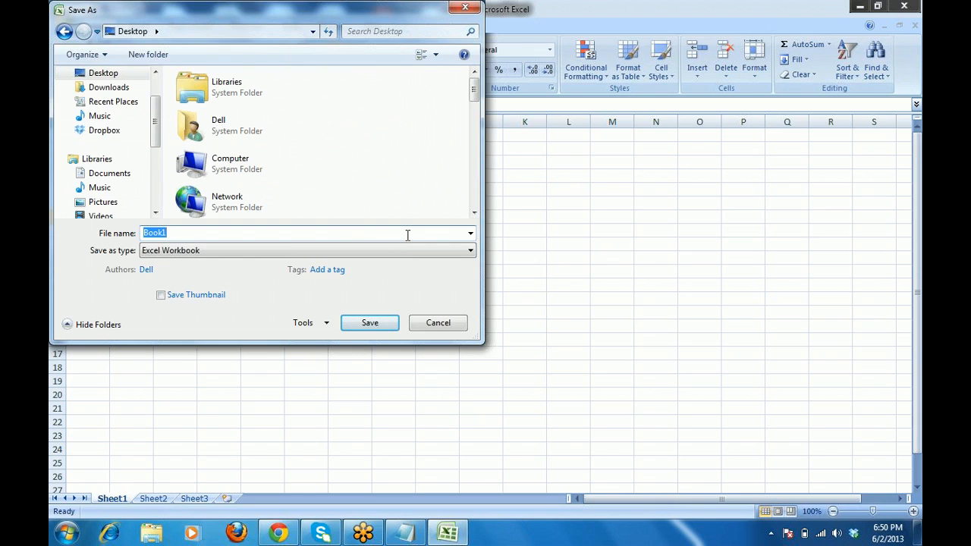
text(md)
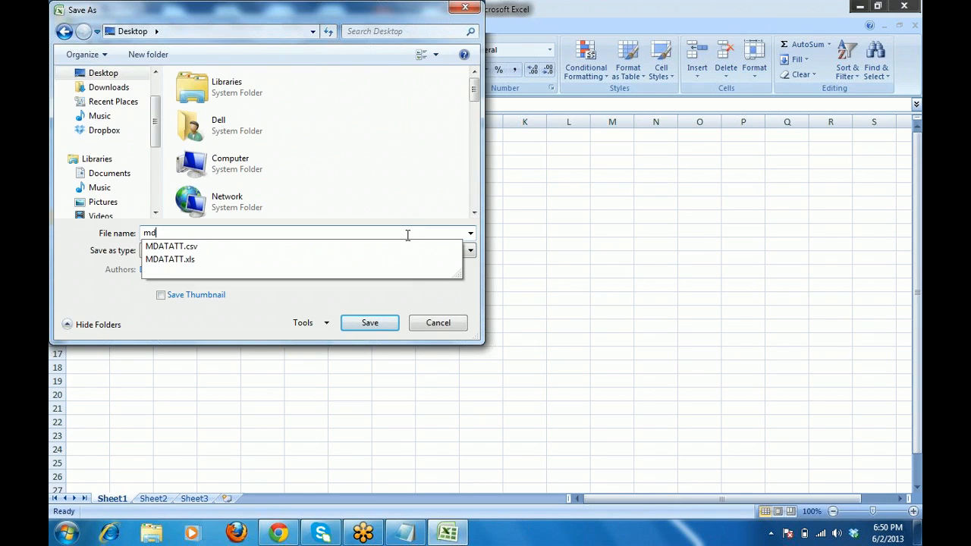
text(t)
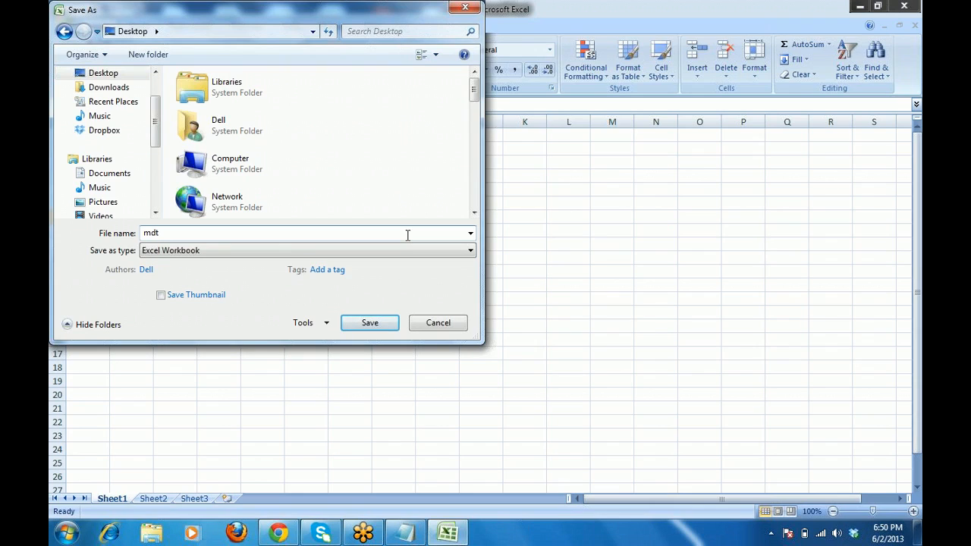
key(BackSpace)
key(BackSpace)
key(BackSpace)
text(MD)
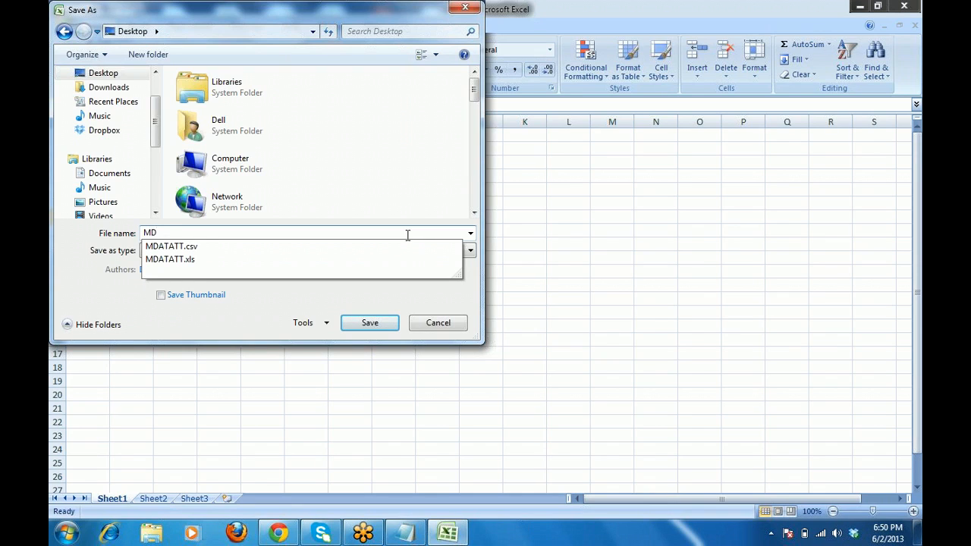
text(ATTR)
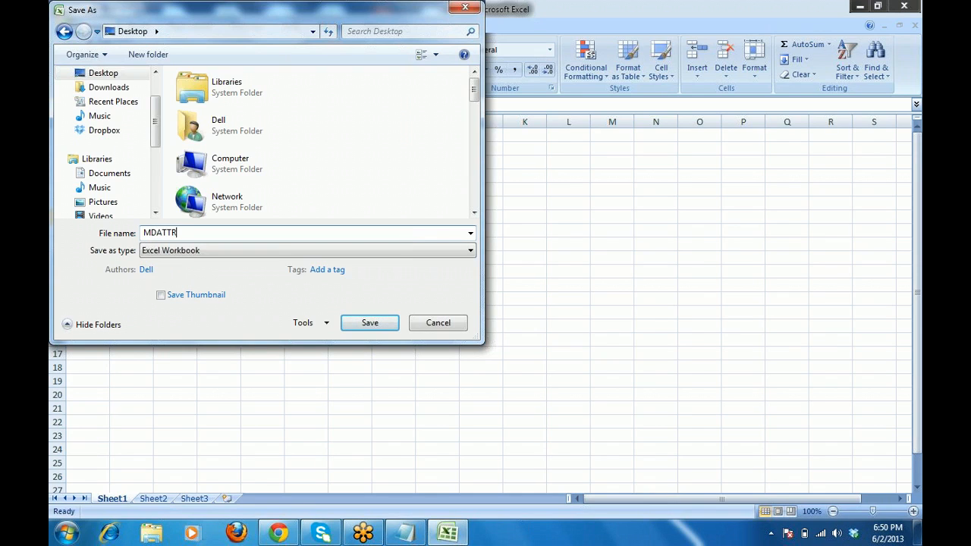
click(354, 324)
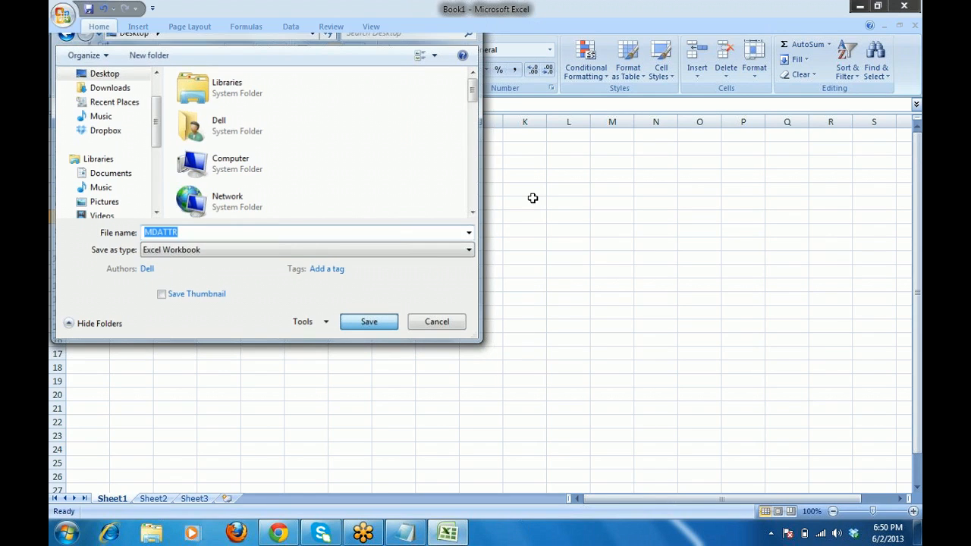
Add CHARACTERS and KEYFIGURES headings on new lines below the SS(Flat File) line.
click(860, 8)
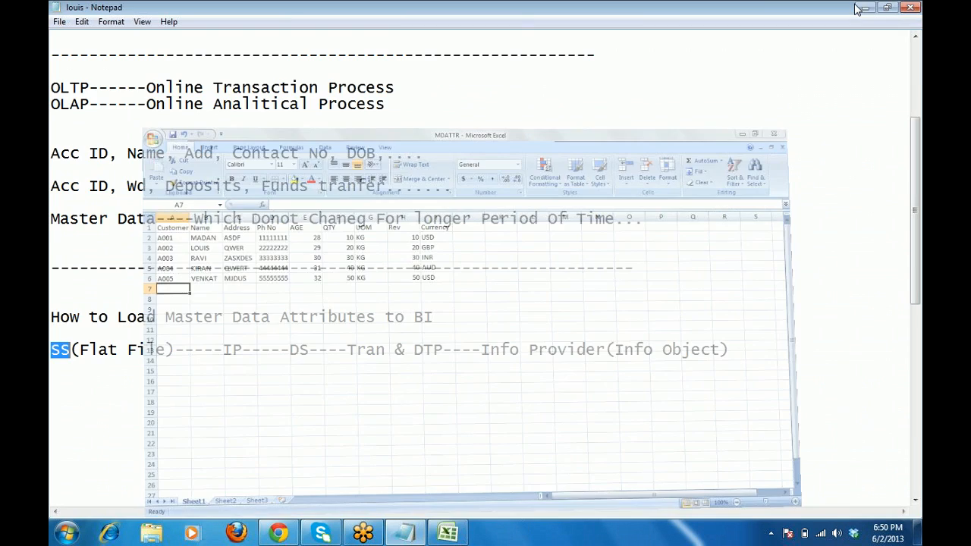
click(756, 348)
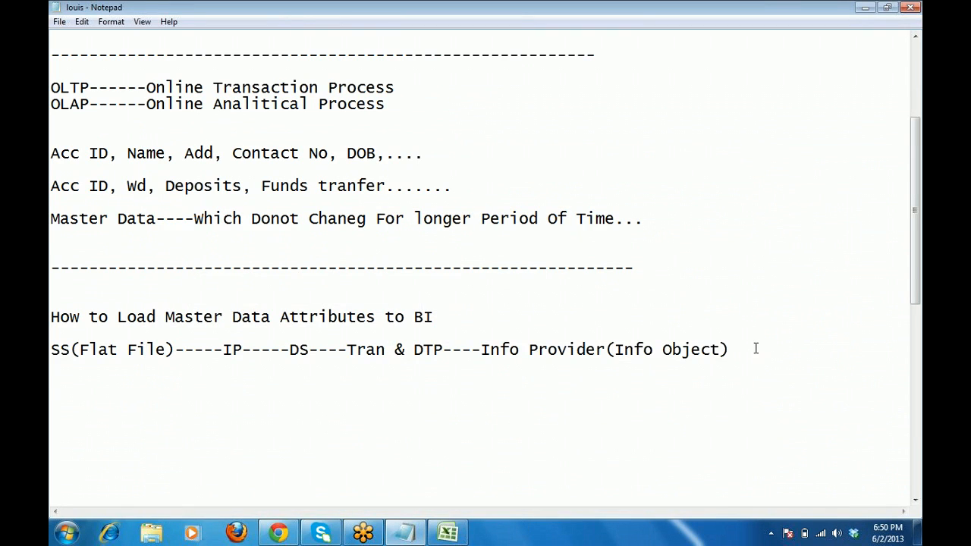
key(Return)
key(Return)
text(CHARACT)
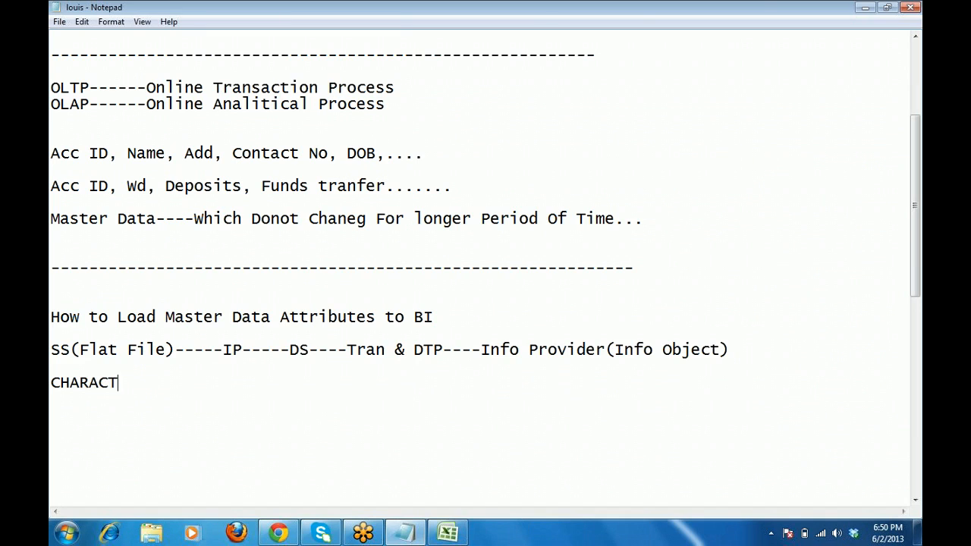
text(ERA)
key(BackSpace)
text(S)
key(Return)
text(KE)
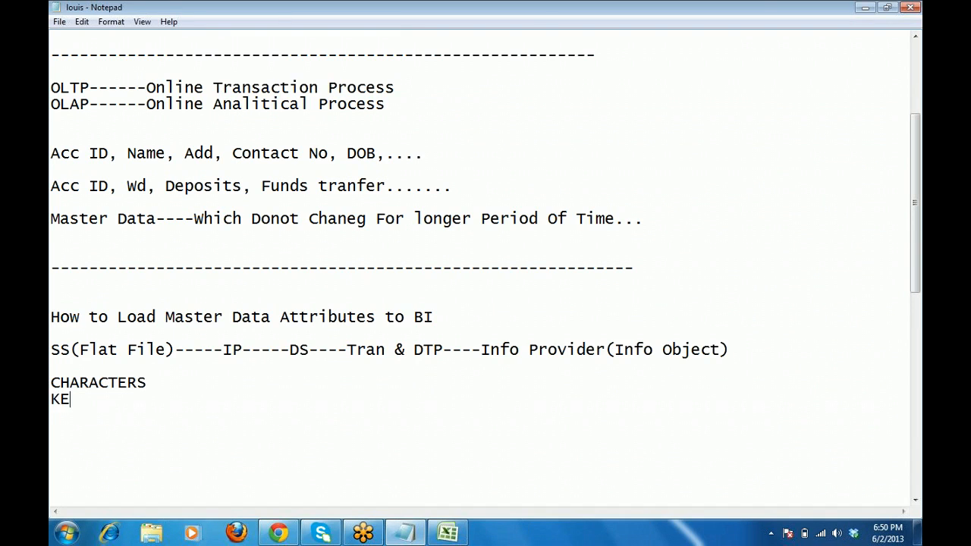
text(YFIGURES)
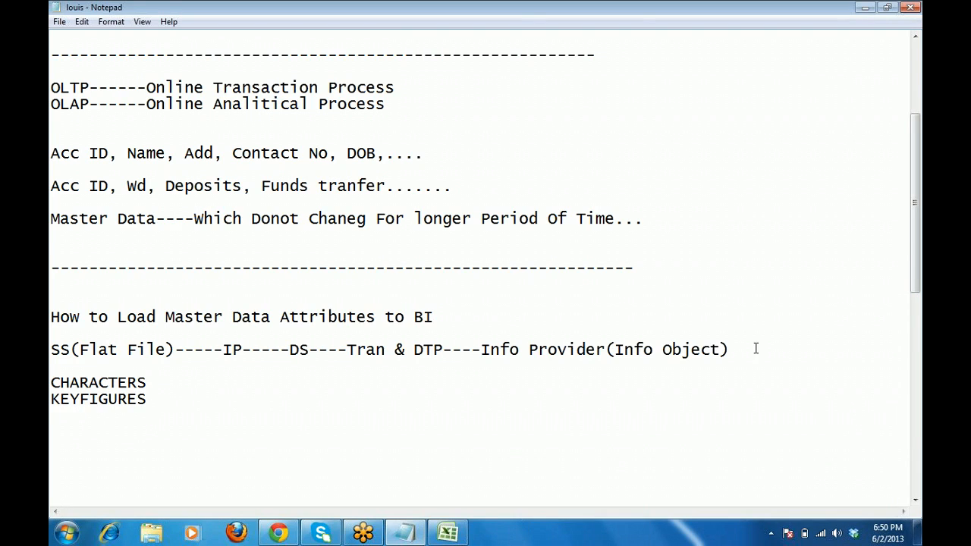
Insert blank lines to space the CHARACTERS and KEYFIGURES headings apart.
key(Up)
key(End)
key(Return)
key(Up)
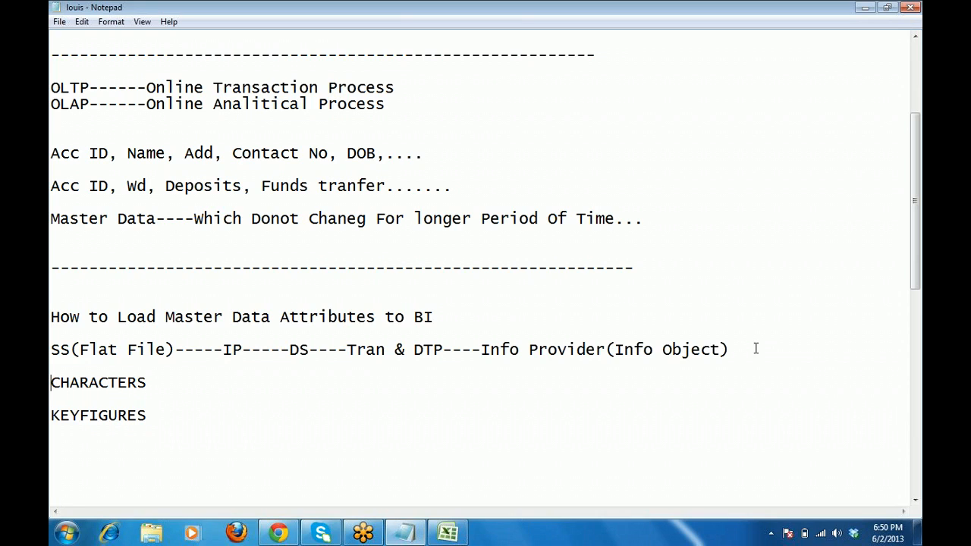
key(Return)
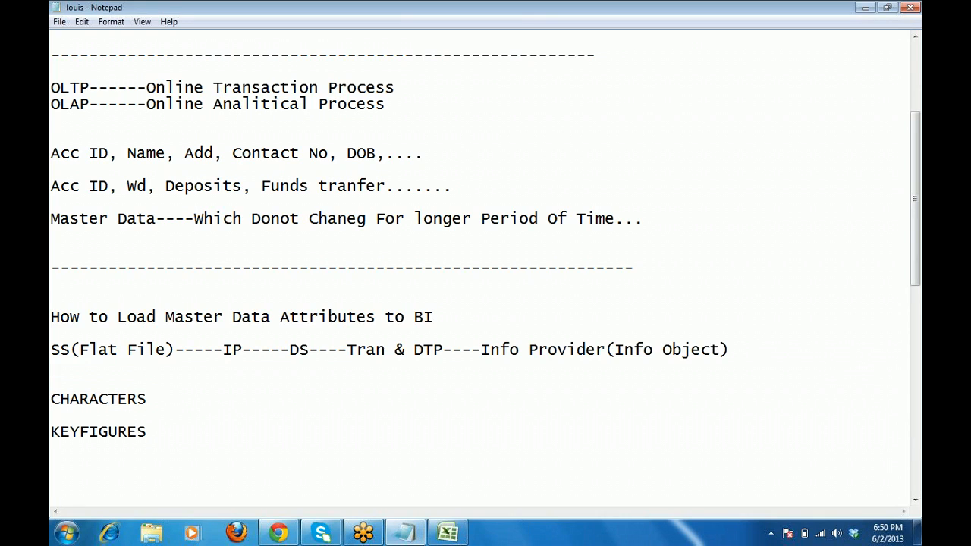
key(Down)
key(Down)
key(Right)
key(Right)
key(Right)
Extend the heading to CHARACTERSTICS-------- and add a dash run after KEYFIGURES.
key(End)
text(TICS--------)
key(Right)
key(Right)
key(Right)
key(Right)
key(Right)
key(Right)
key(Right)
key(Right)
key(Right)
key(Right)
key(Right)
key(Right)
text(------------)
key(Up)
key(Up)
key(Right)
key(Right)
key(Right)
key(Right)
key(Right)
key(Right)
key(Right)
key(Right)
key(Right)
key(Right)
key(Right)
key(Right)
key(Right)
key(Right)
key(Right)
key(Right)
key(Right)
key(Right)
key(Right)
key(Right)
Note ALFA NUMERIC after CHARACTERSTICS and NUMERIC... after KEYFIGURES, then switch back to Excel.
text(ALFA )
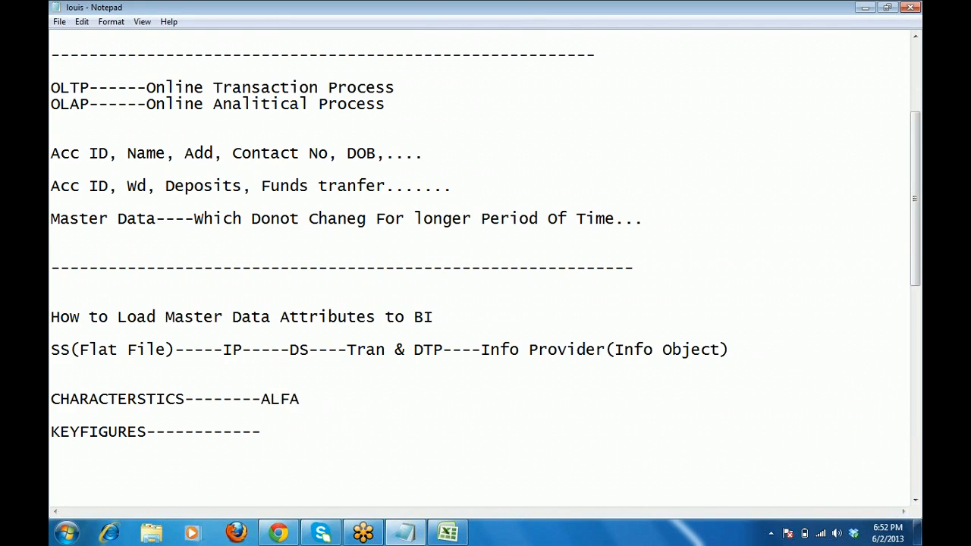
text(NUMERIC)
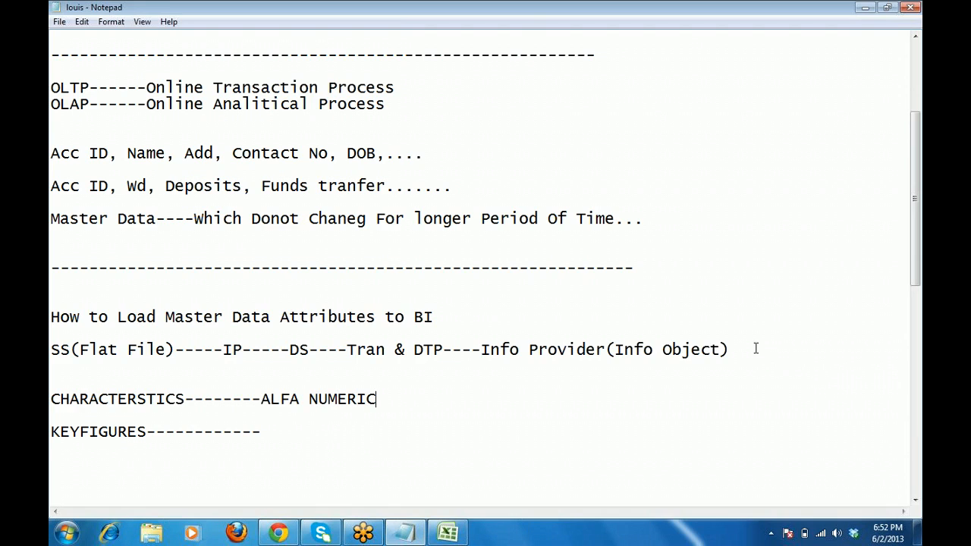
key(Right)
key(Right)
key(Right)
key(Right)
key(Right)
key(Right)
key(Right)
key(Right)
key(Right)
key(Right)
key(Right)
key(Right)
key(Right)
key(Right)
key(Right)
key(Right)
key(Right)
key(Right)
key(Right)
key(Right)
key(Right)
text(NUMERIC)
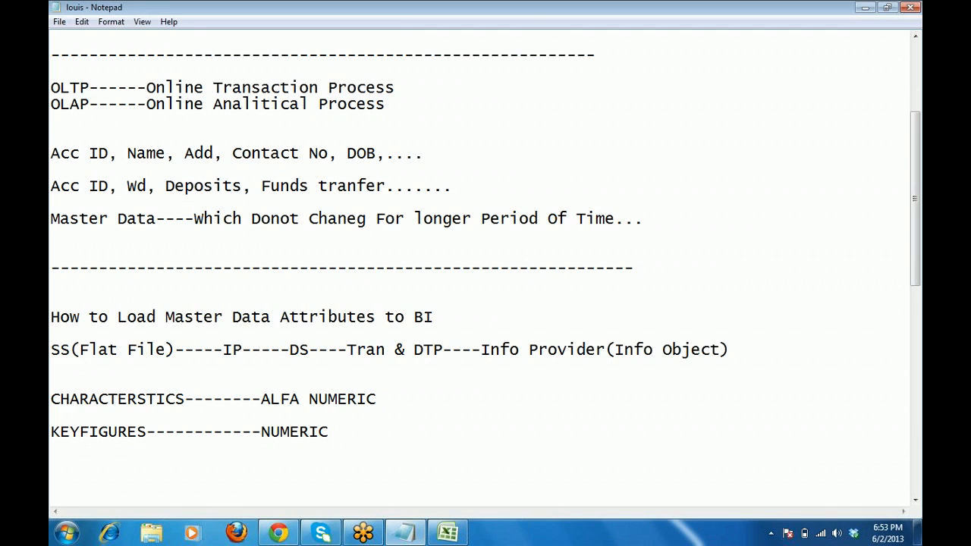
text(...)
key(Return)
key(Return)
key(Return)
key(Return)
key(Return)
key(Return)
key(Return)
key(Return)
key(Return)
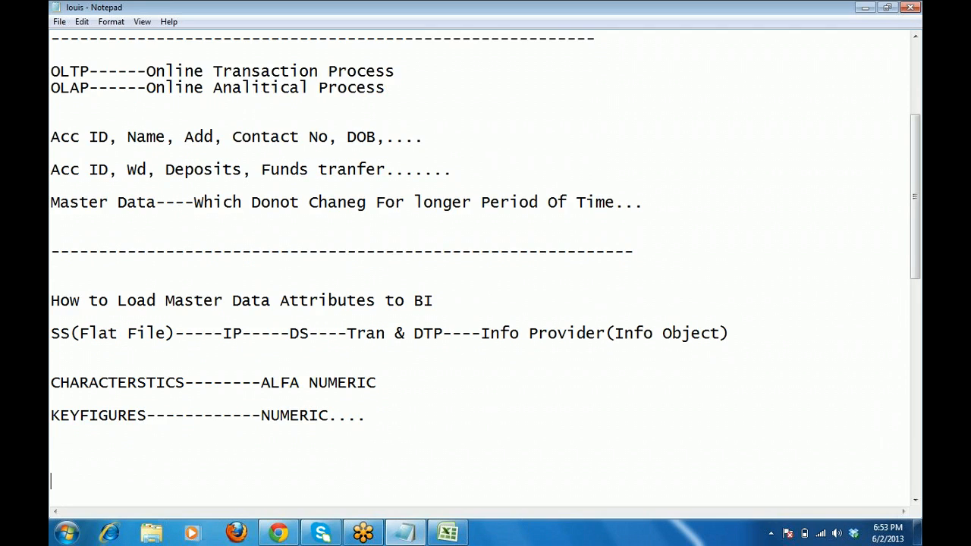
key(Up)
key(Up)
key(Up)
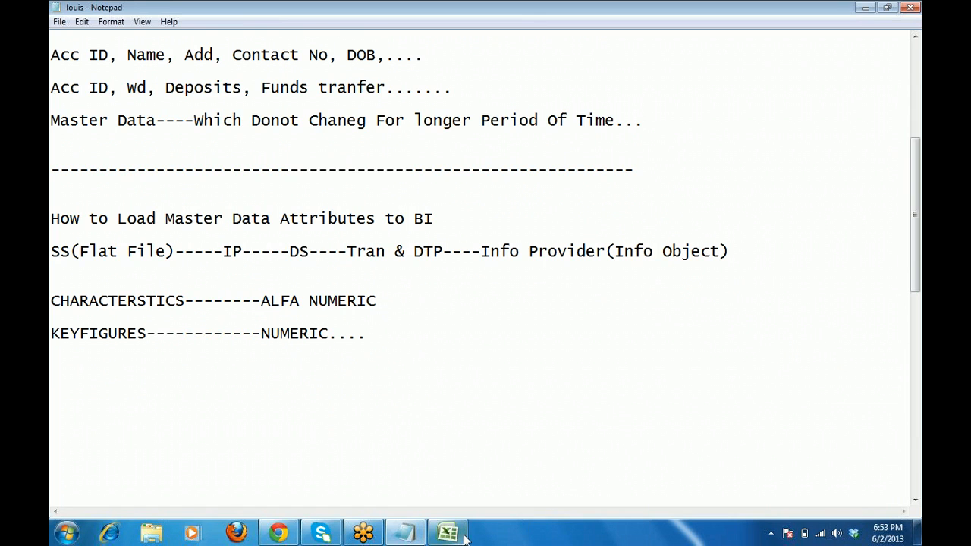
key(alt+Tab)
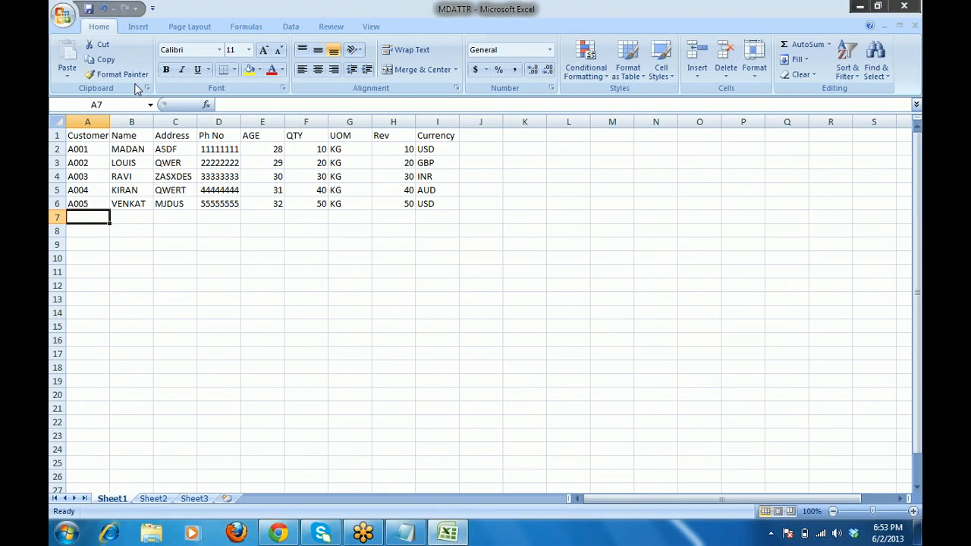
Save MDATTR to the Desktop as CSV (Comma delimited), keeping only the active sheet.
click(62, 15)
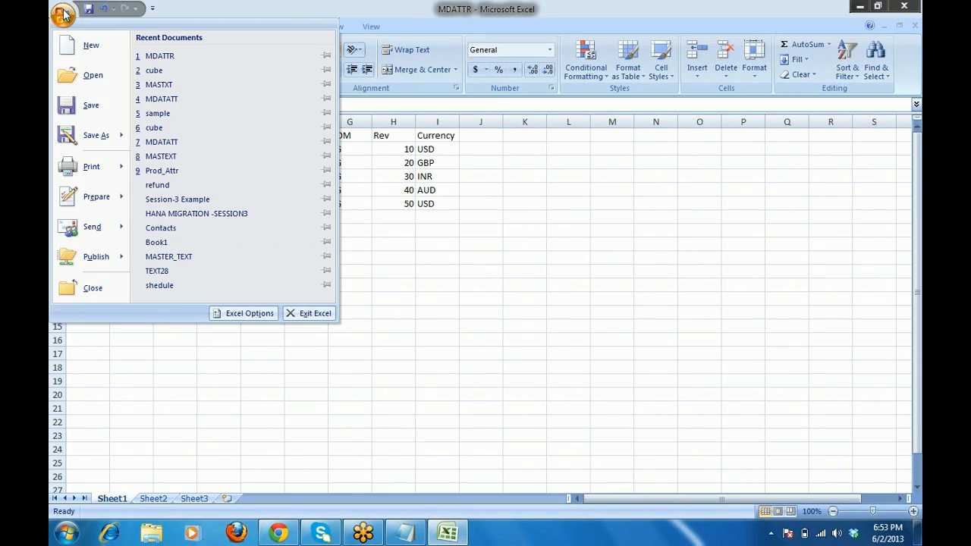
click(103, 107)
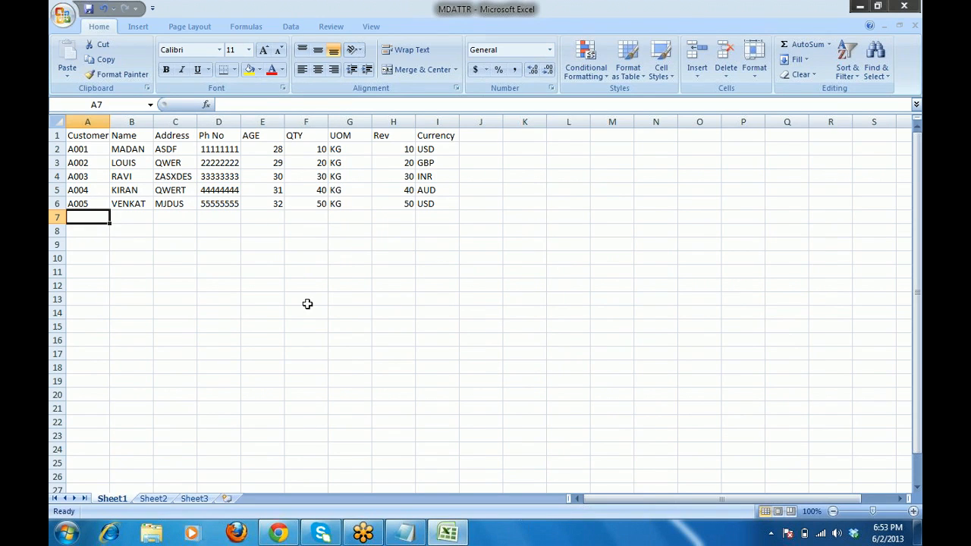
click(63, 15)
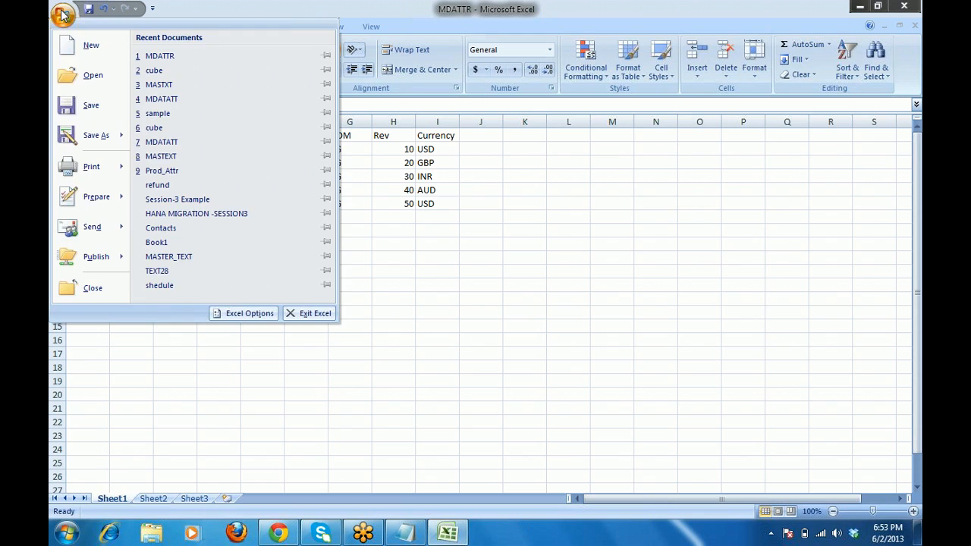
click(89, 135)
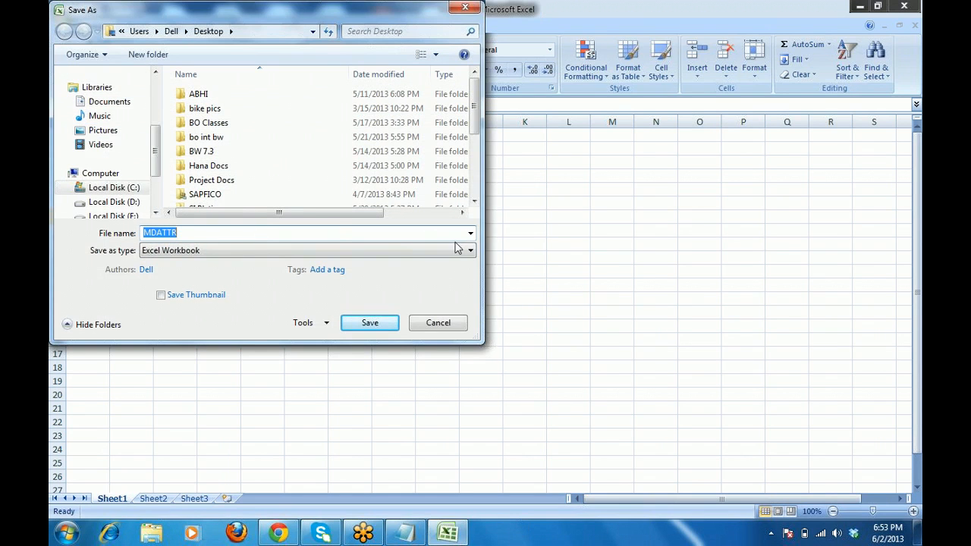
click(470, 251)
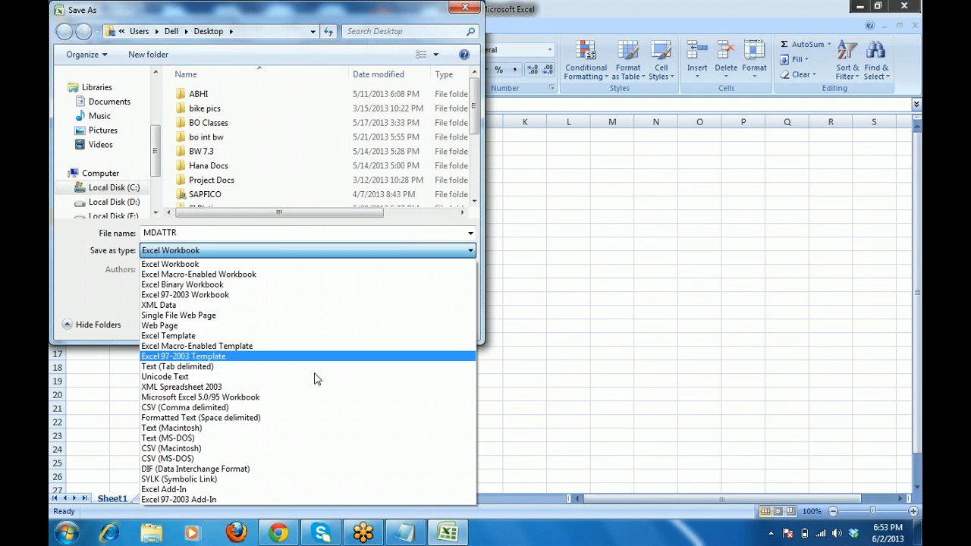
click(273, 409)
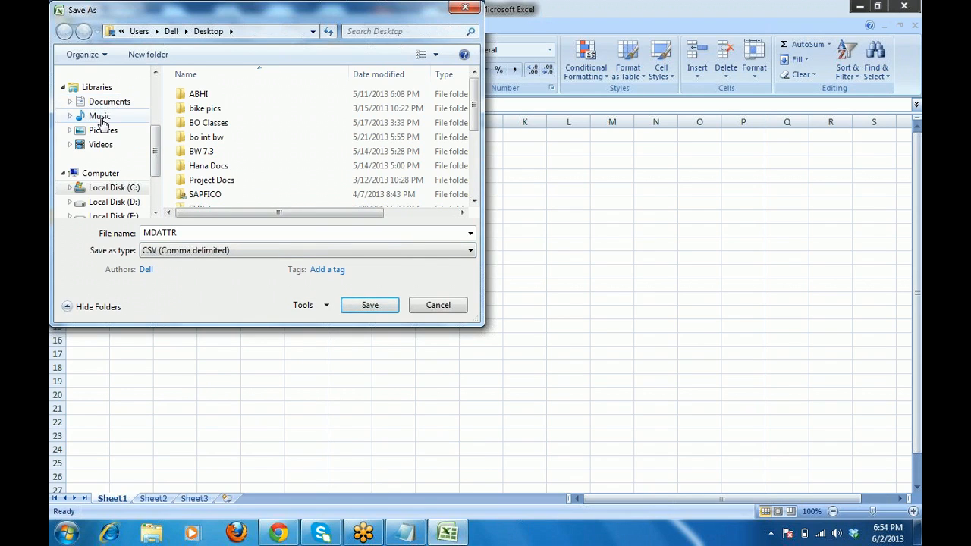
scroll(156, 110, up, 3)
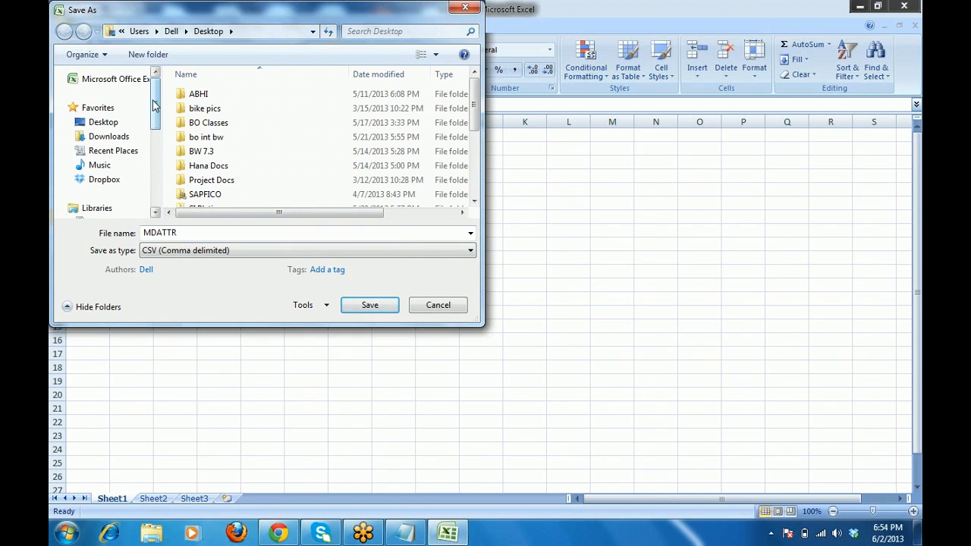
click(99, 123)
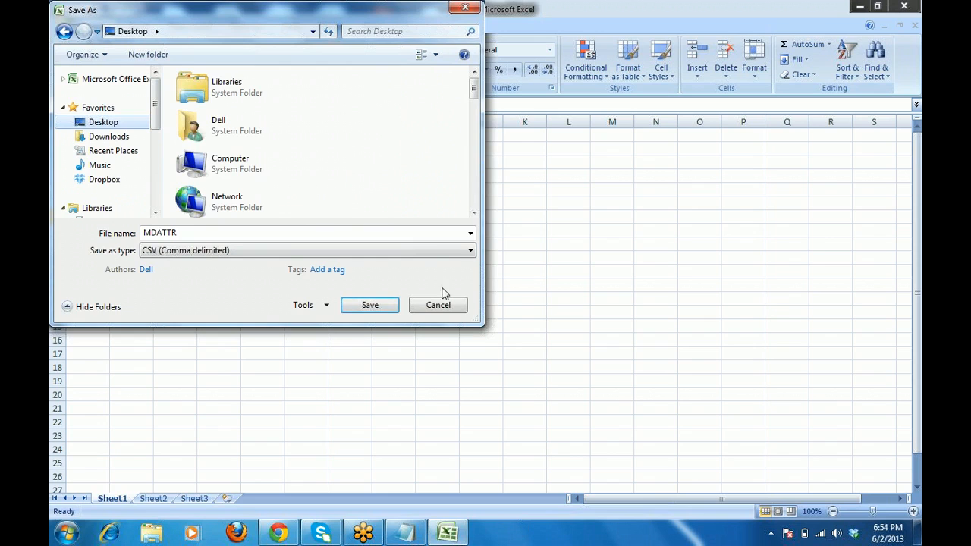
click(374, 307)
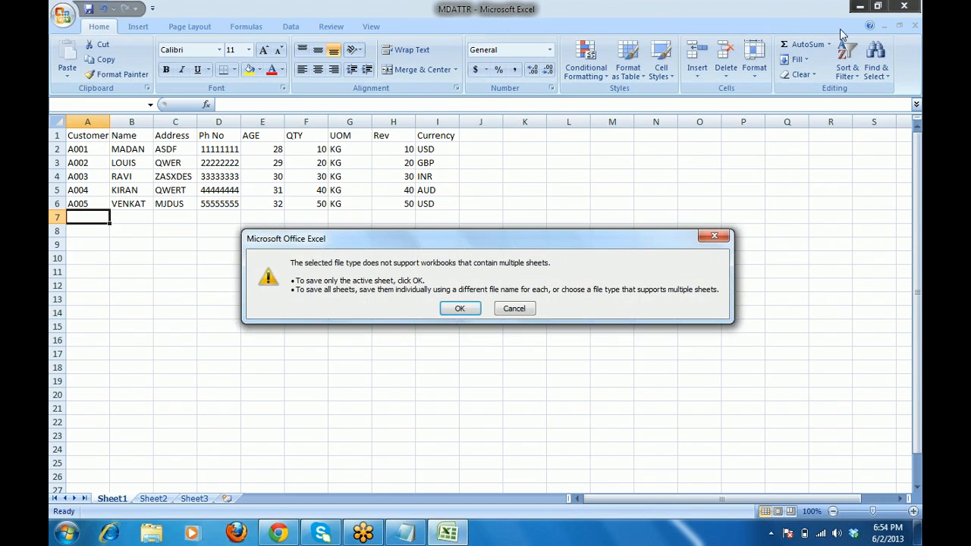
click(468, 308)
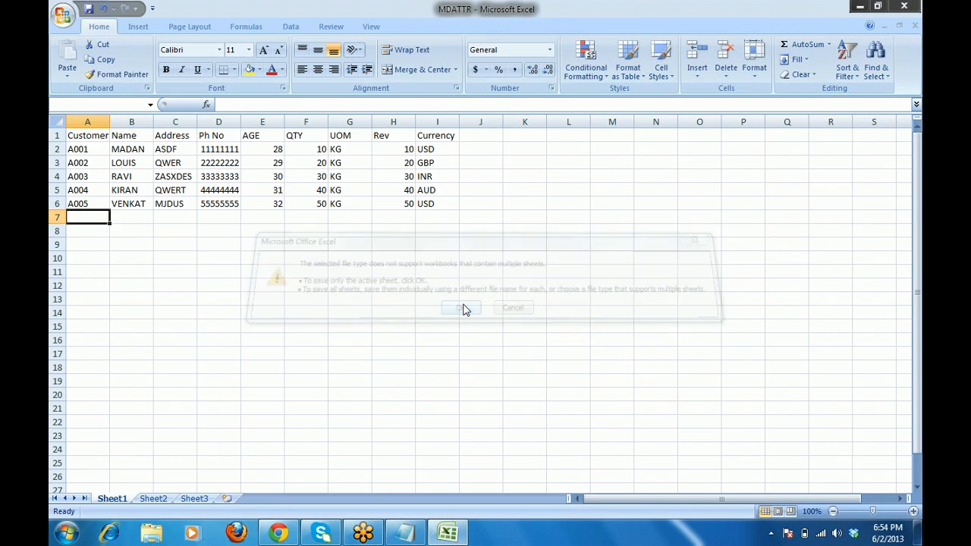
click(440, 314)
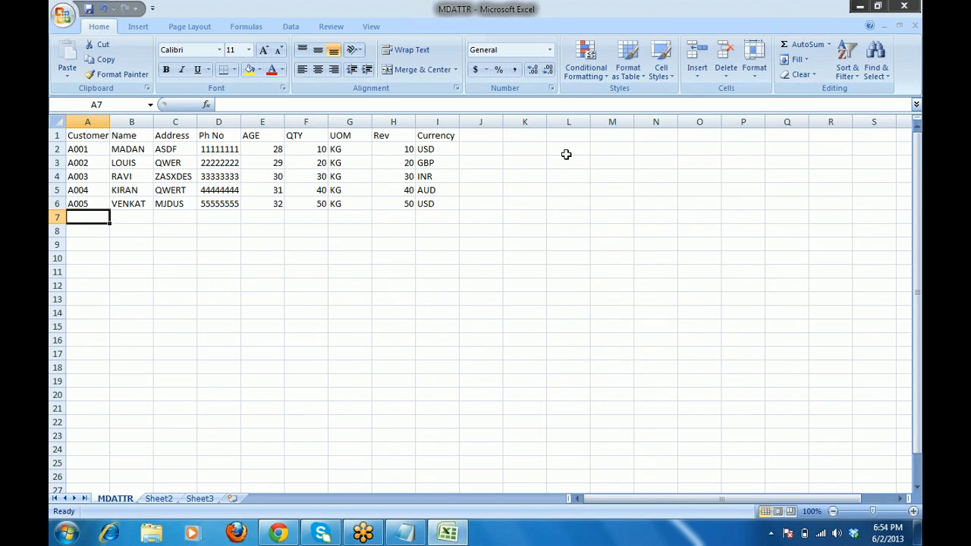
Close Excel without saving changes and minimize Notepad.
click(914, 7)
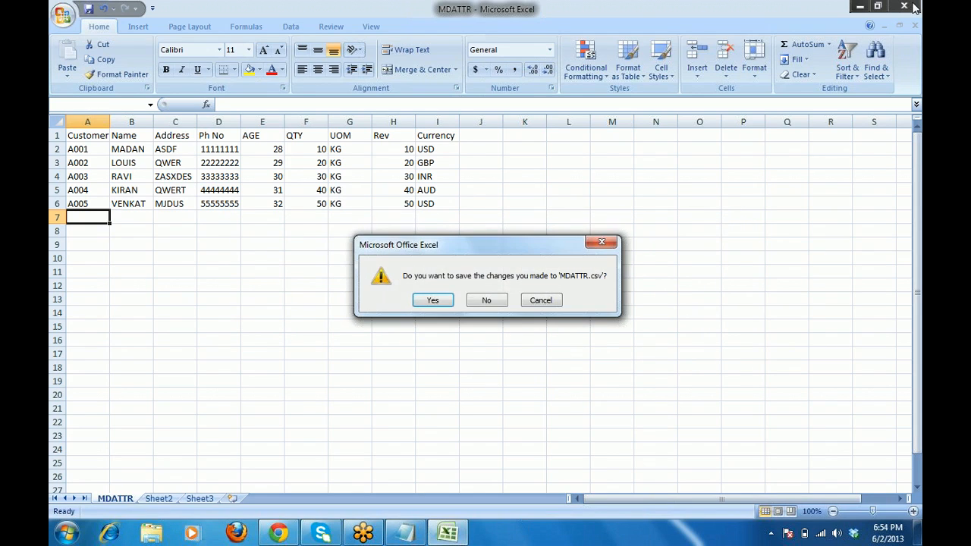
click(491, 301)
click(863, 8)
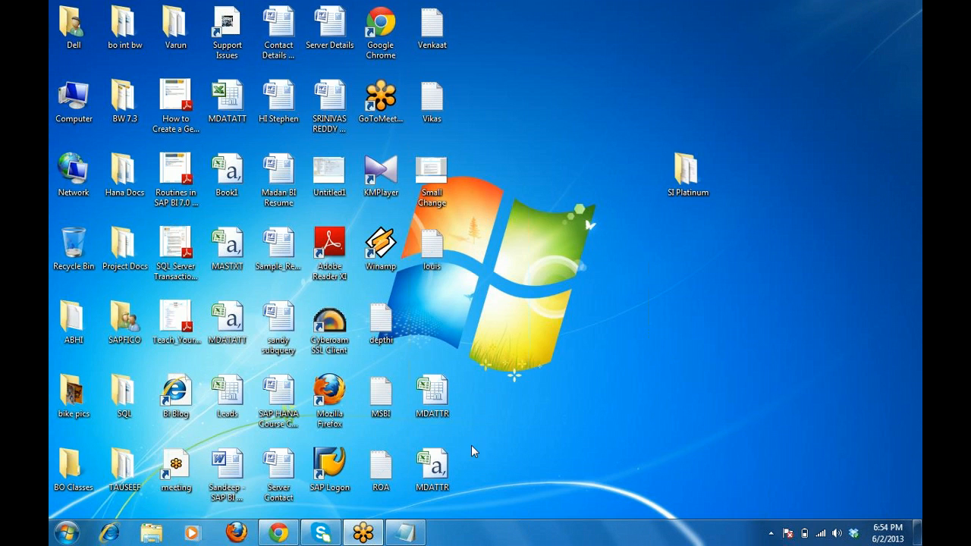
Permanently delete the MDATTR Excel workbook and move the MDATTR CSV file below louis.
click(443, 404)
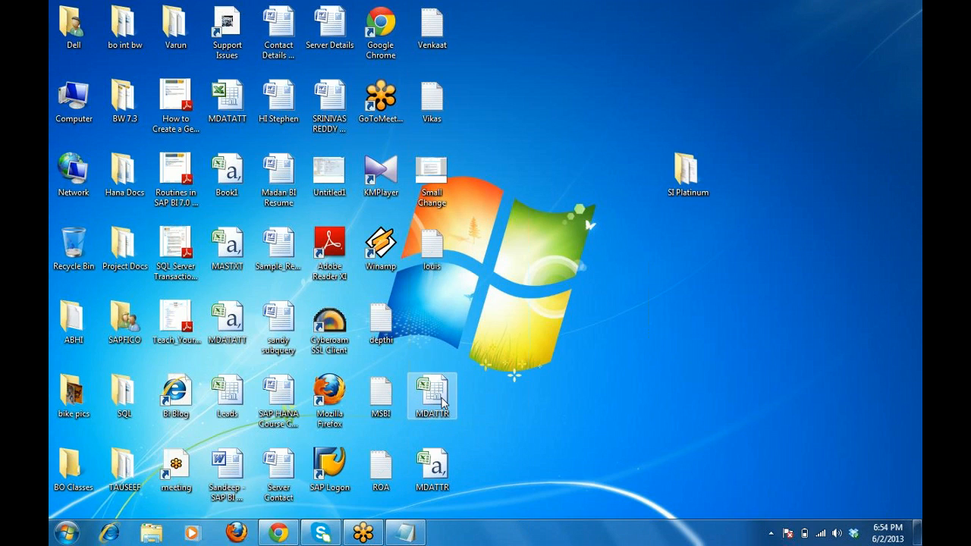
key(shift+Delete)
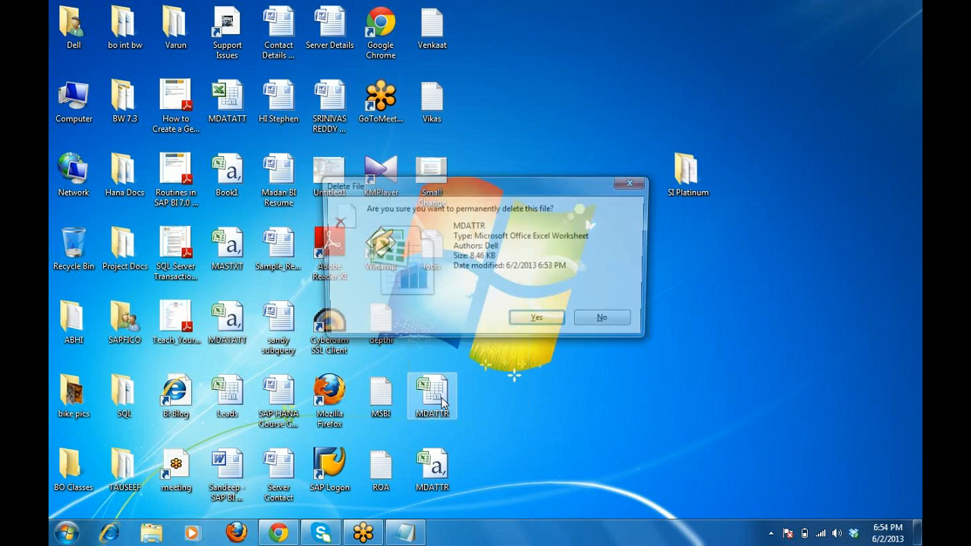
key(Return)
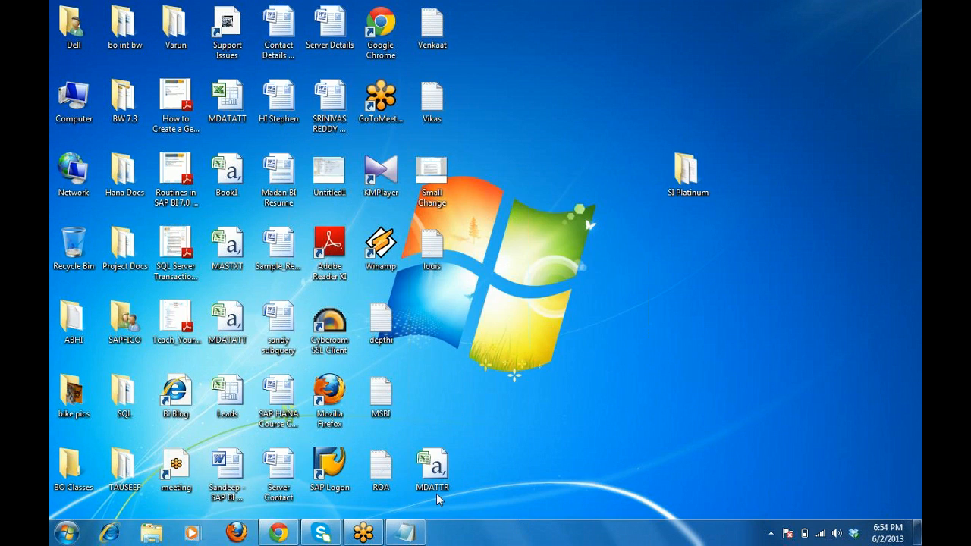
drag(438, 468, 439, 342)
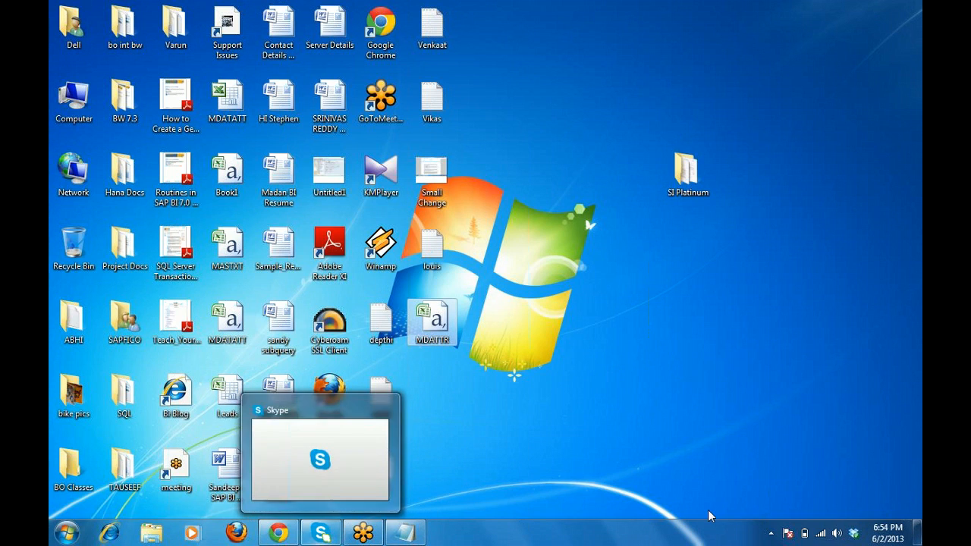
click(771, 534)
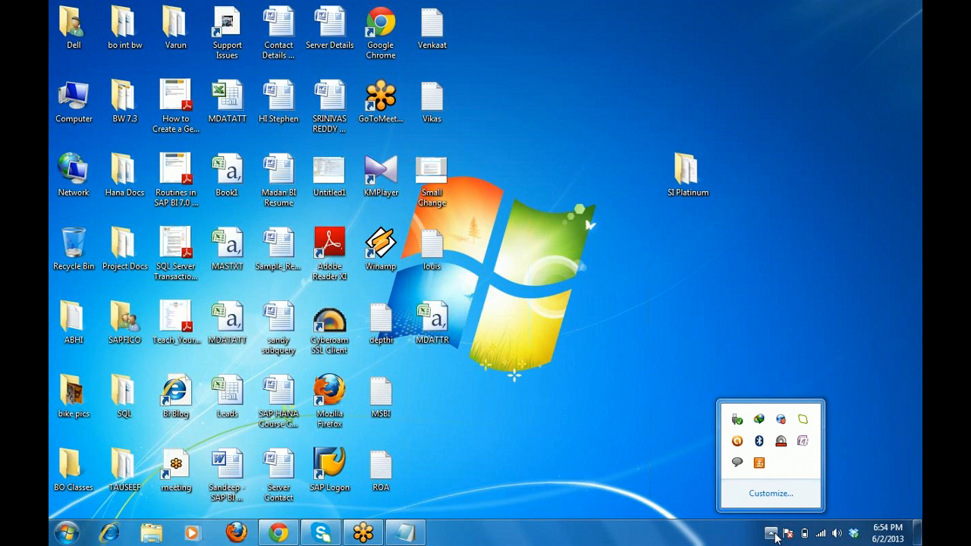
key(super+r)
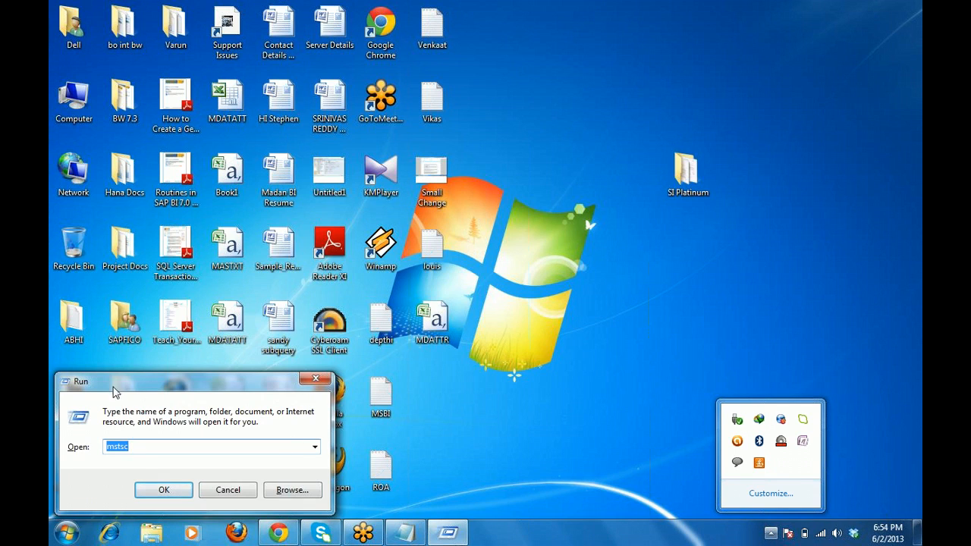
click(164, 491)
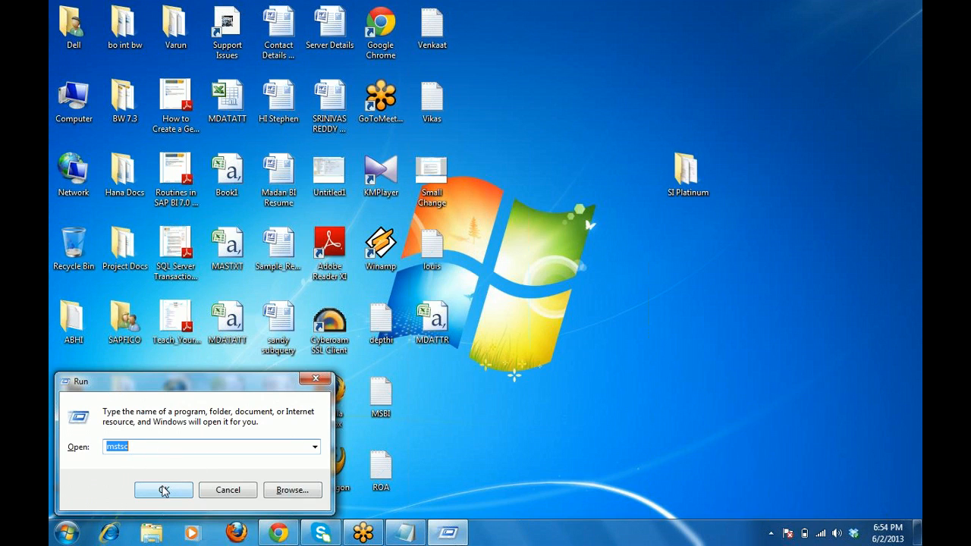
click(164, 491)
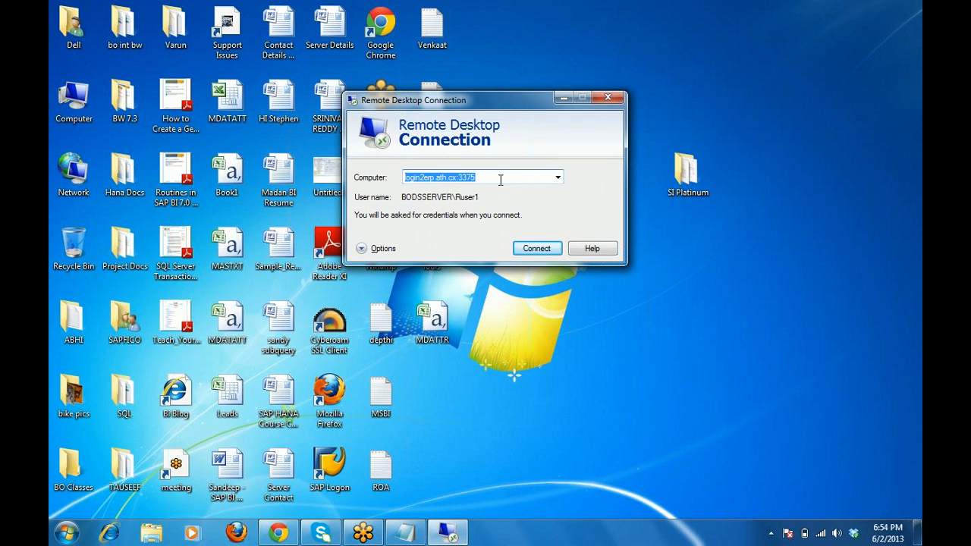
click(557, 178)
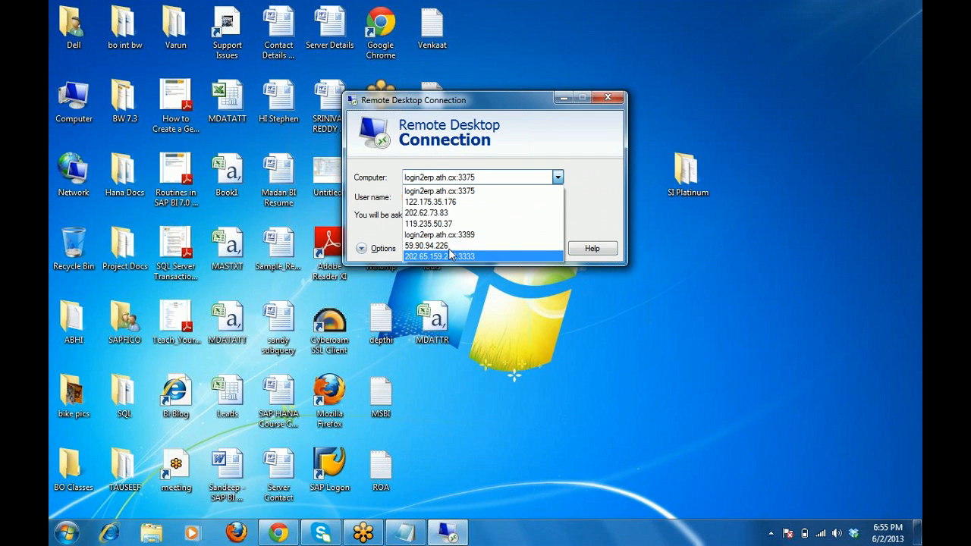
click(438, 192)
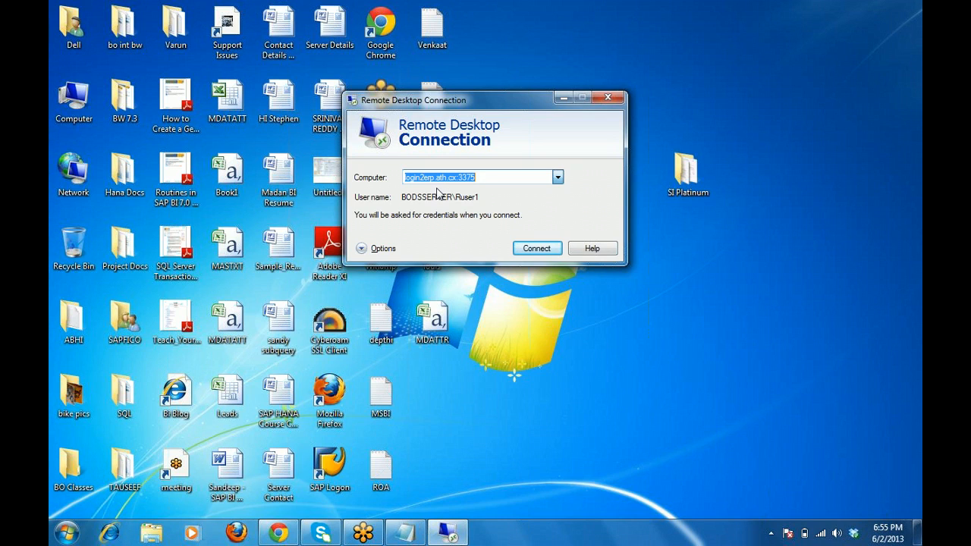
click(610, 102)
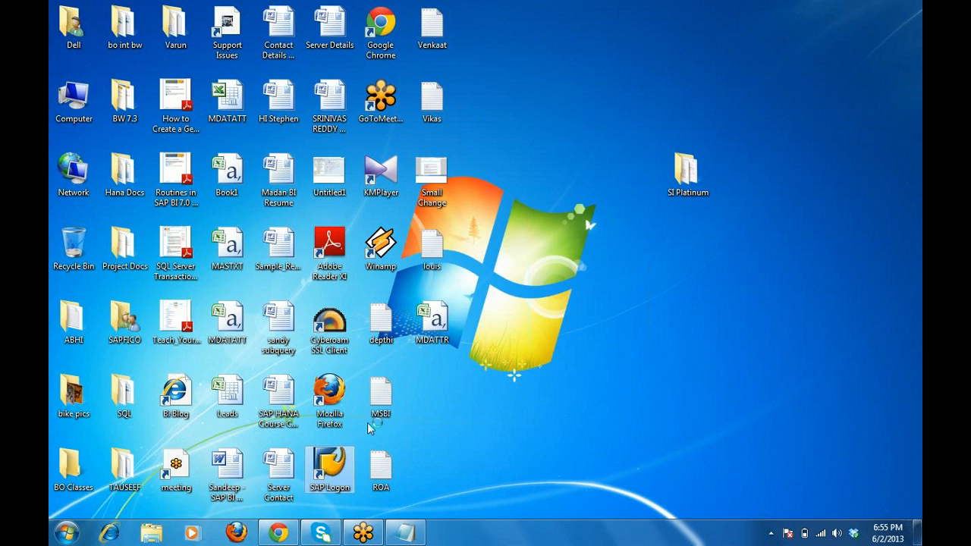
Launch SAP Logon 720, cancel the new-entry wizard, select SAP BI GUCONS, then minimize.
double_click(332, 465)
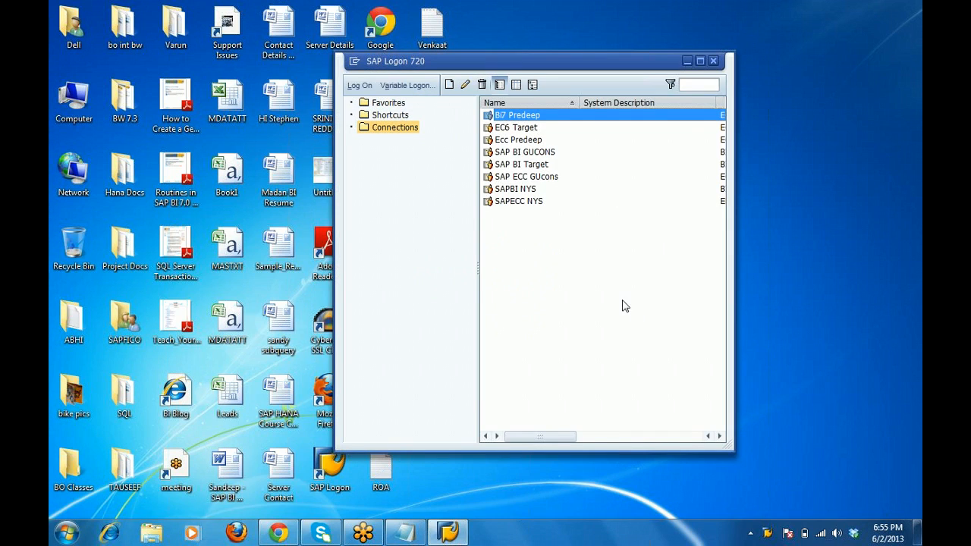
click(449, 86)
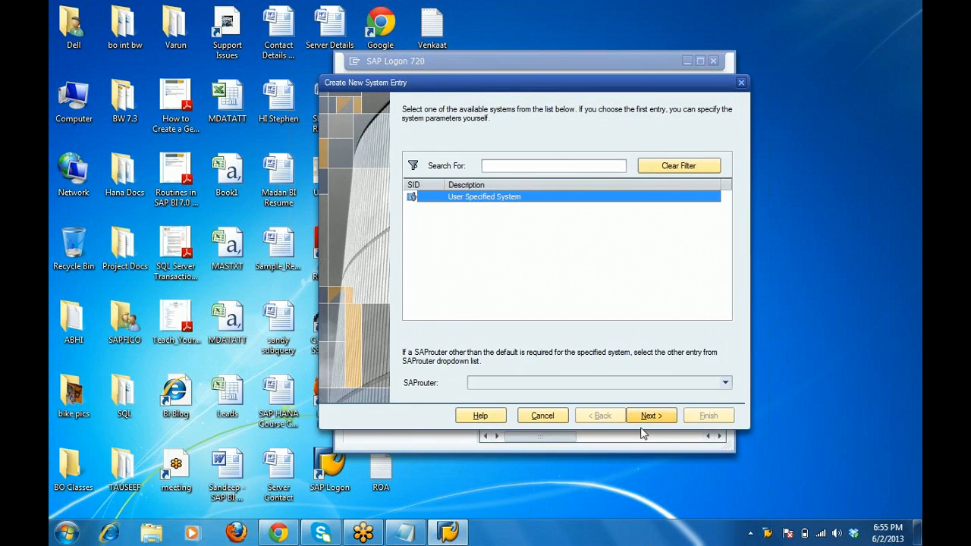
click(650, 416)
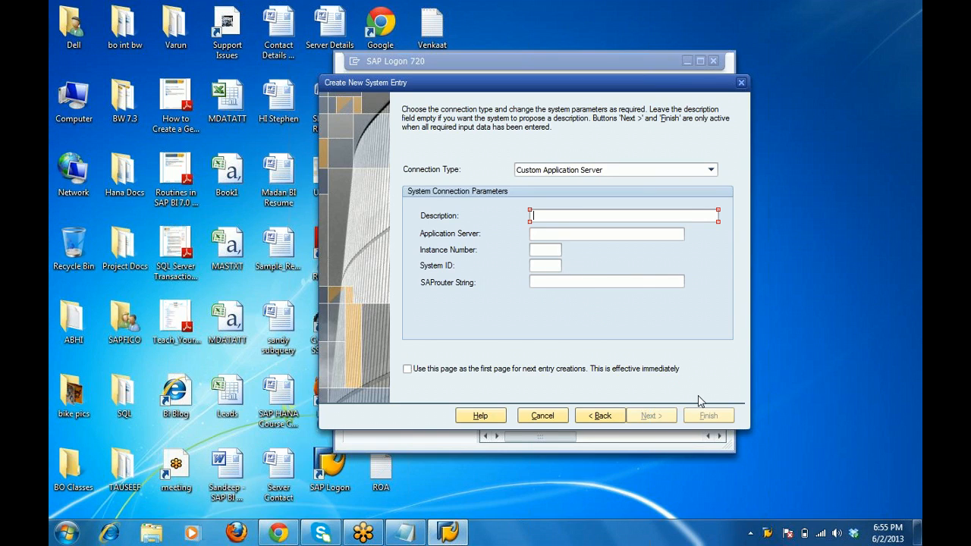
click(742, 84)
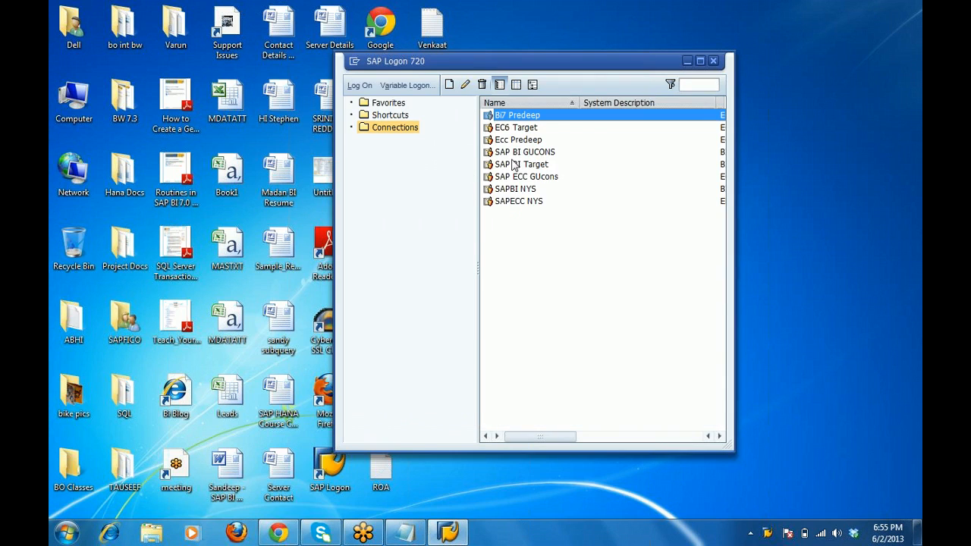
click(513, 155)
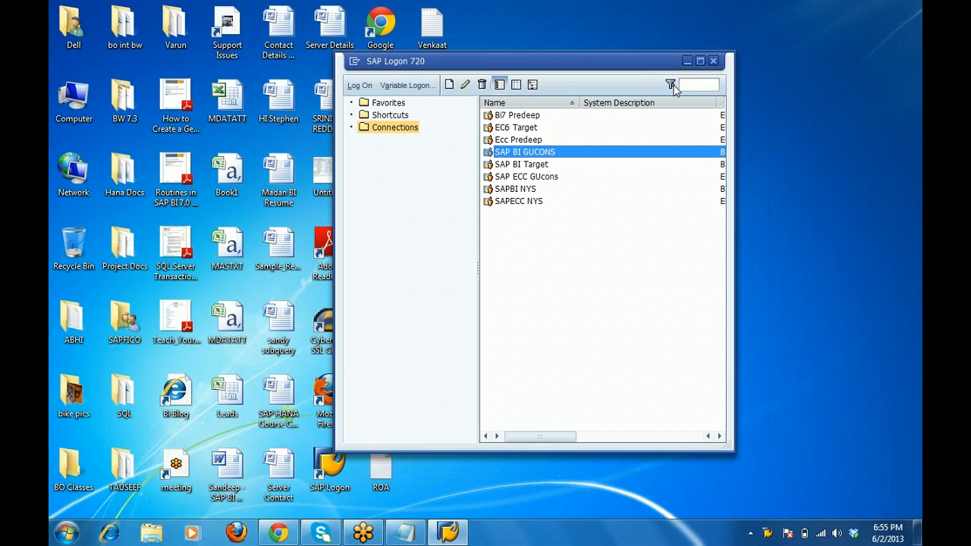
click(687, 62)
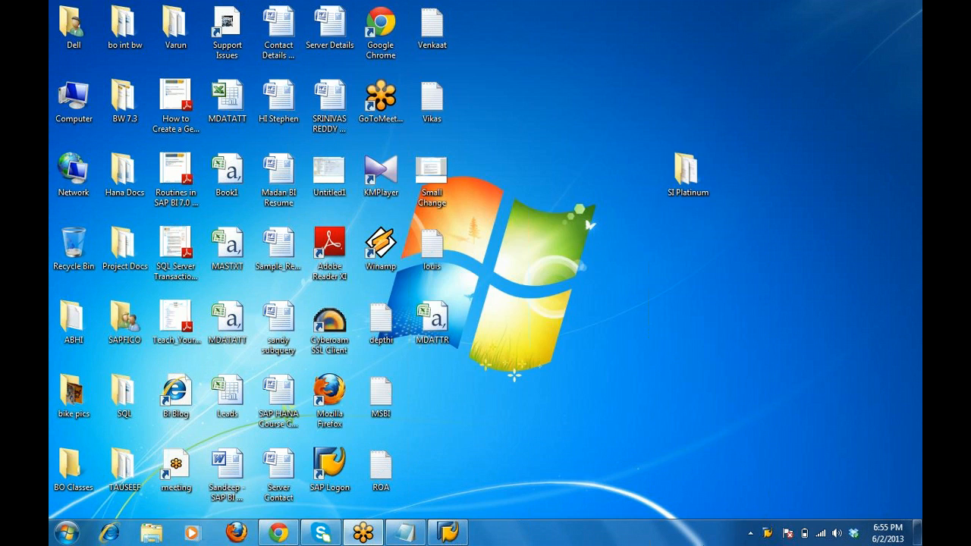
Connect the Endian VPN Profile to vpn.gucons.com and restore the SAP Logon 720 window.
click(750, 533)
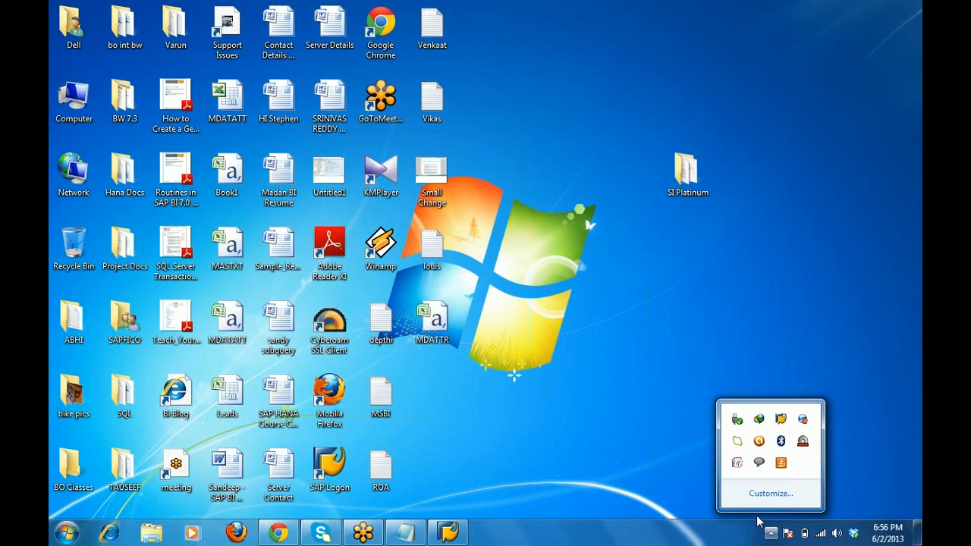
click(803, 420)
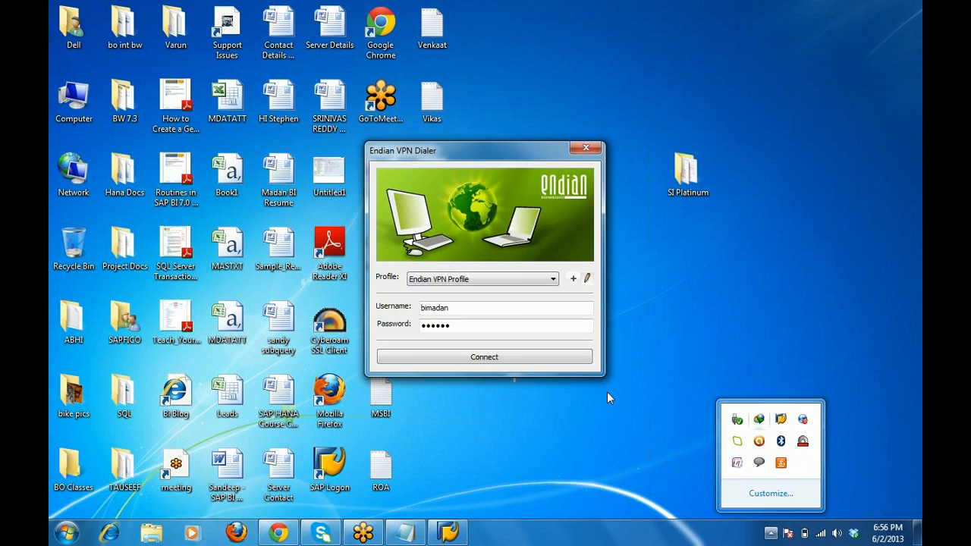
click(525, 358)
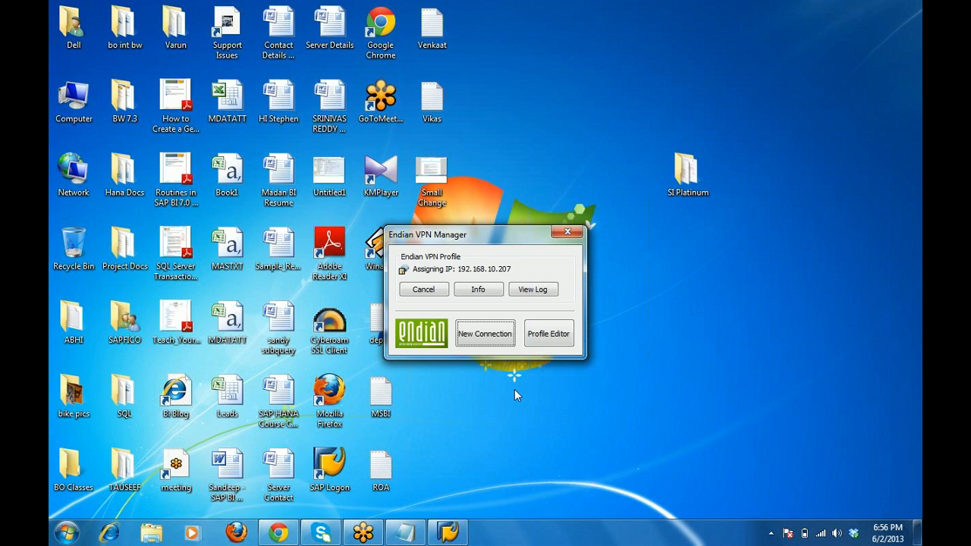
mouse_move(450, 535)
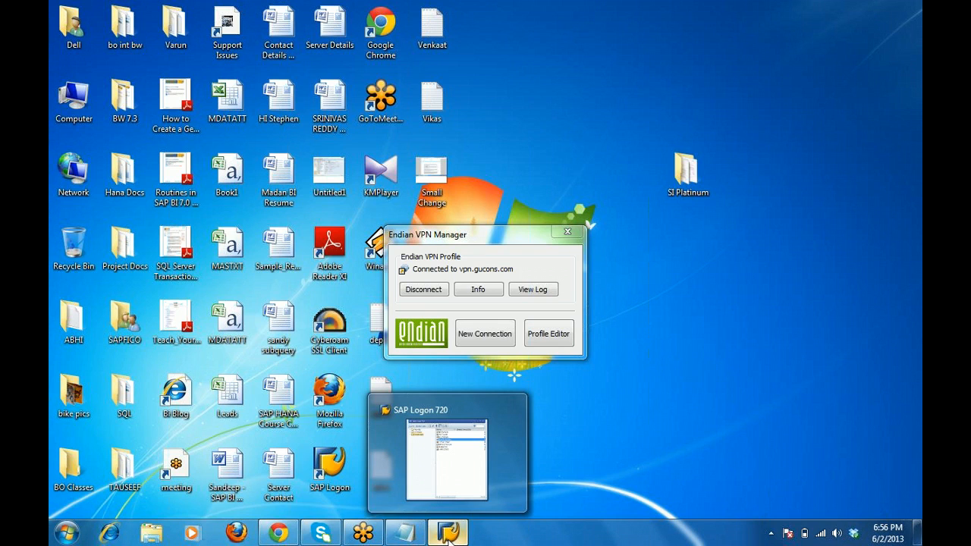
click(447, 535)
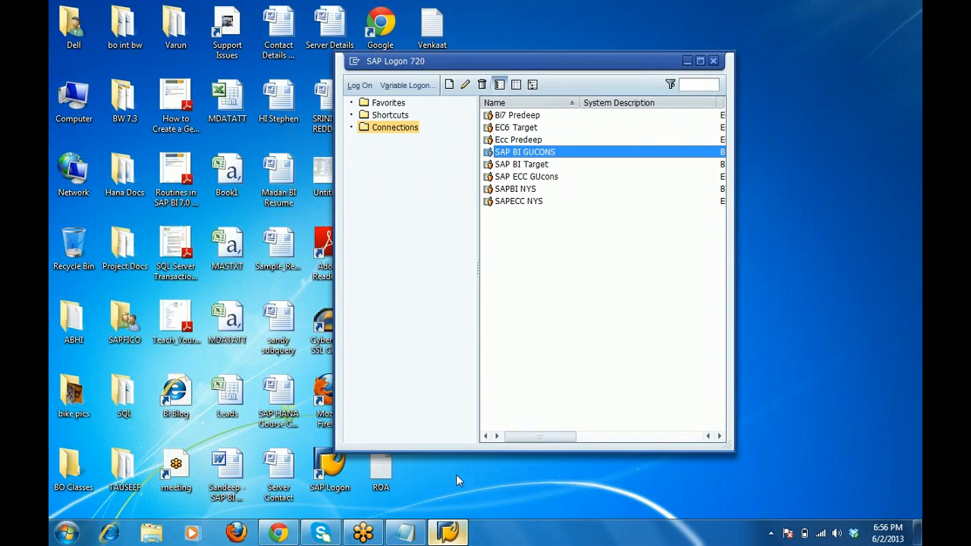
Log on to SAP BI GUCONS in client 001 with the remembered user name and the password.
double_click(528, 155)
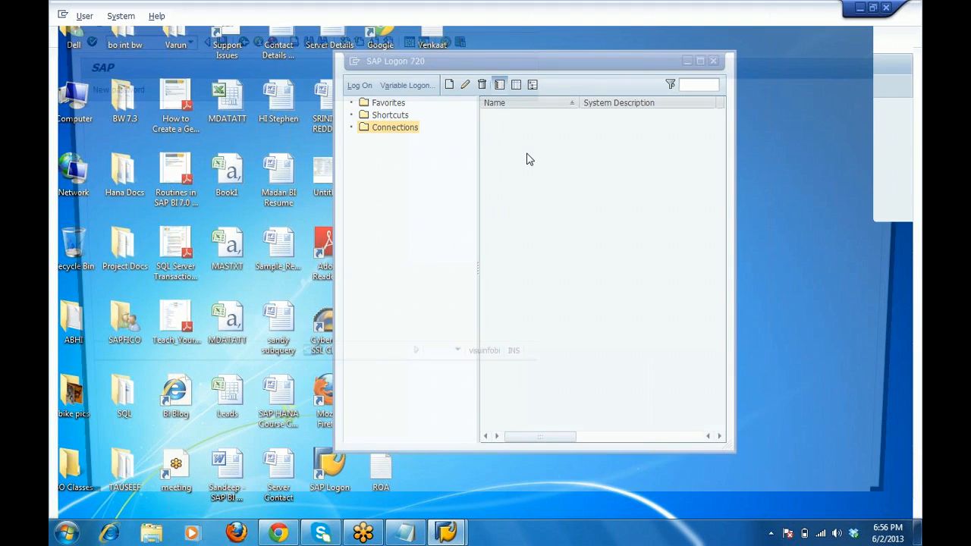
text(BI)
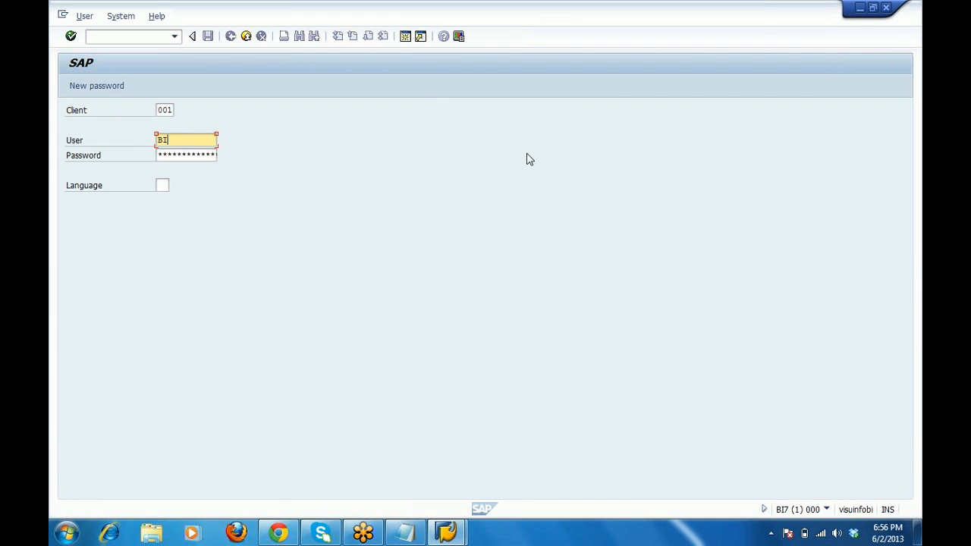
key(Return)
key(Tab)
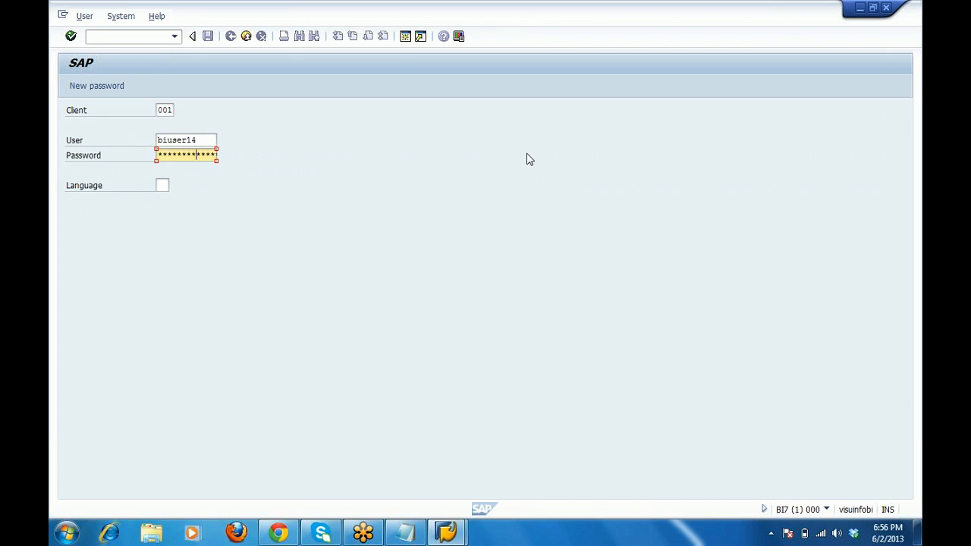
key(Return)
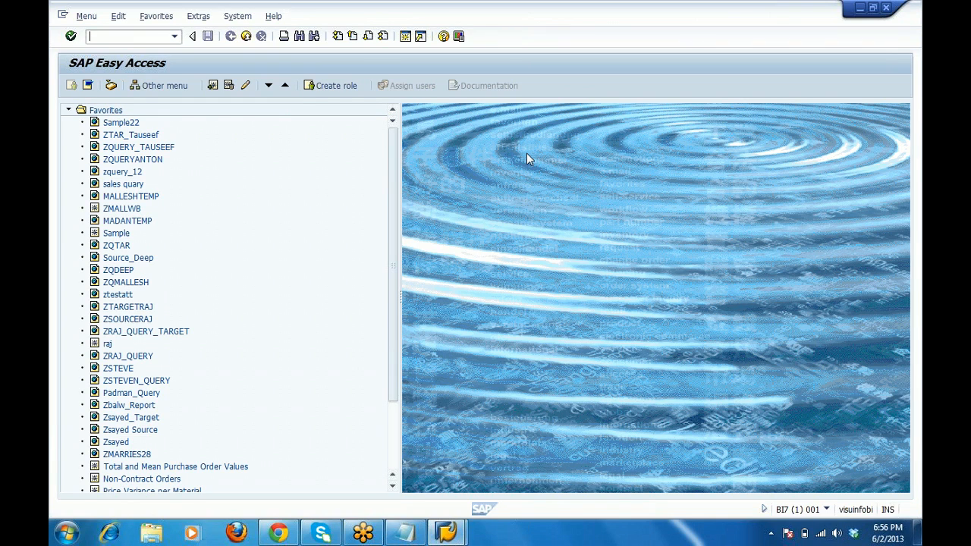
Run transaction rsa1 to reach the Data Warehousing Workbench Modeling screen, then minimize it.
click(107, 39)
text(rsa1)
key(Return)
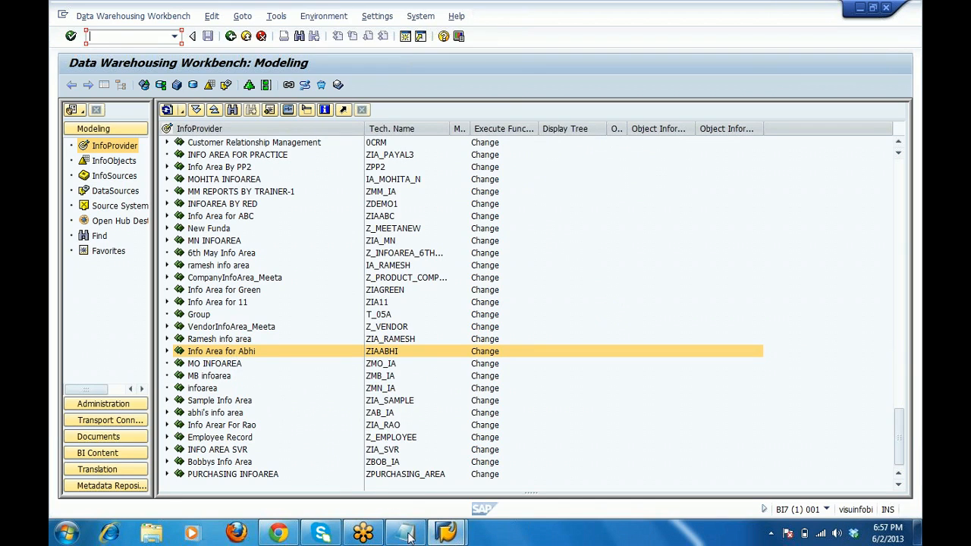
click(860, 8)
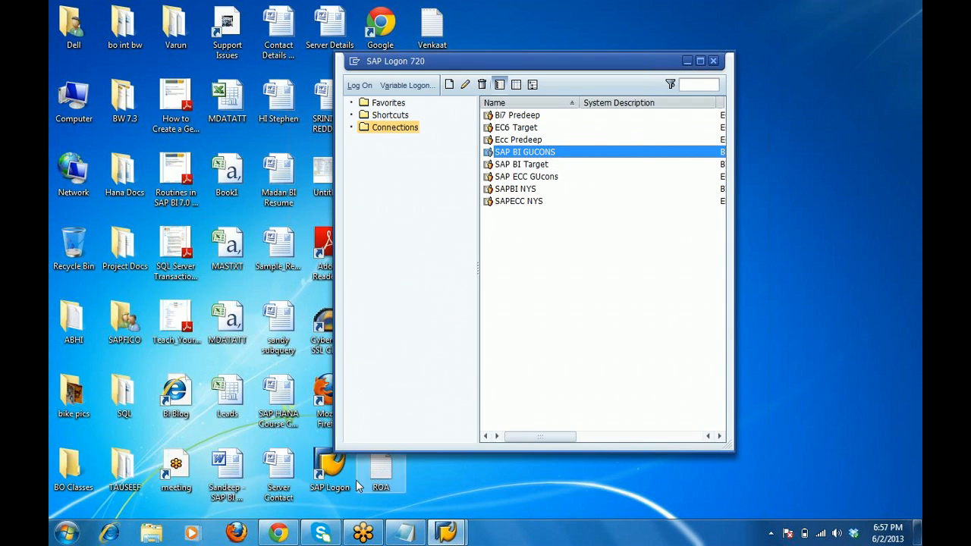
In the Notepad notes, highlight the SS and DS abbreviations in the data-flow line.
click(404, 535)
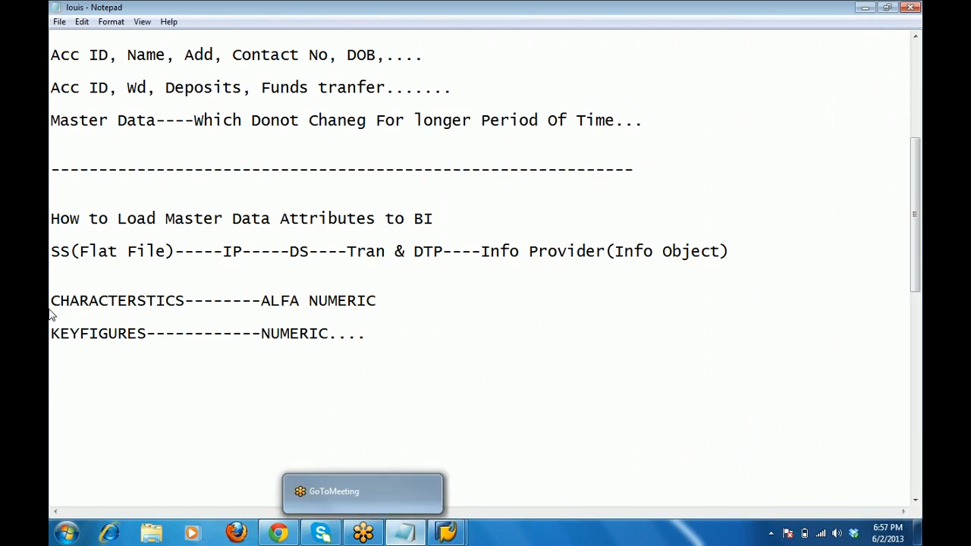
click(70, 252)
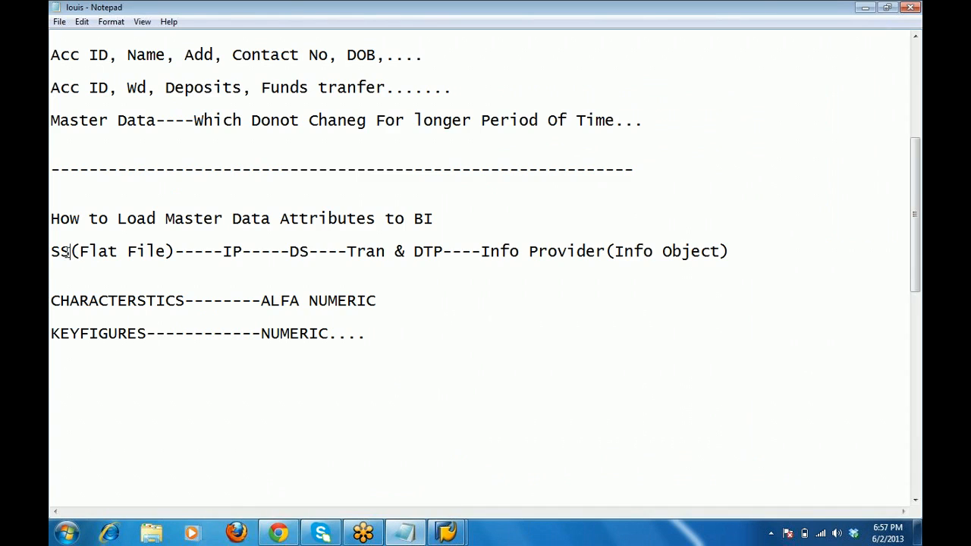
drag(67, 252, 50, 252)
drag(308, 251, 290, 251)
Add the heading 'Steps to Create a DS(PSA)' below the KEYFIGURES------------NUMERIC.... line.
click(372, 338)
key(Return)
key(Return)
text(Step)
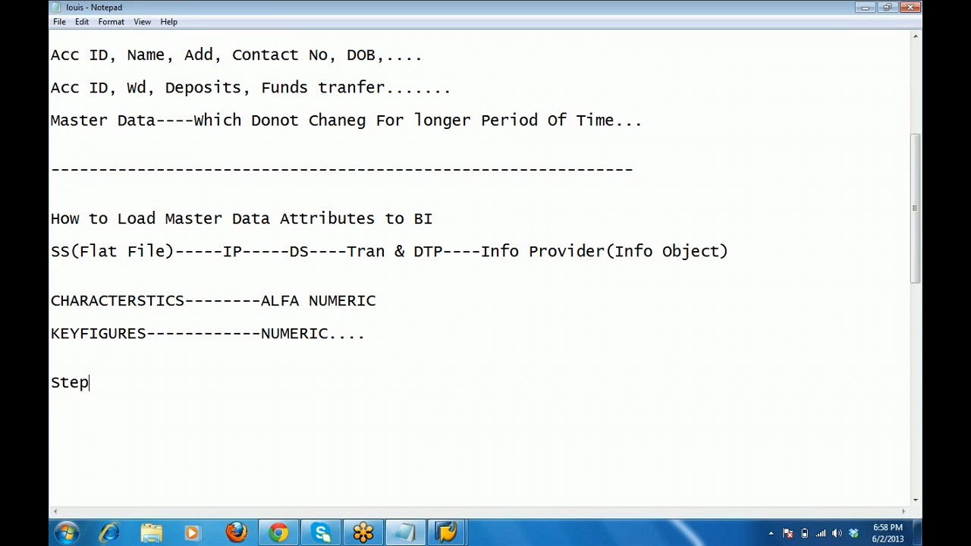
text(s to Creat)
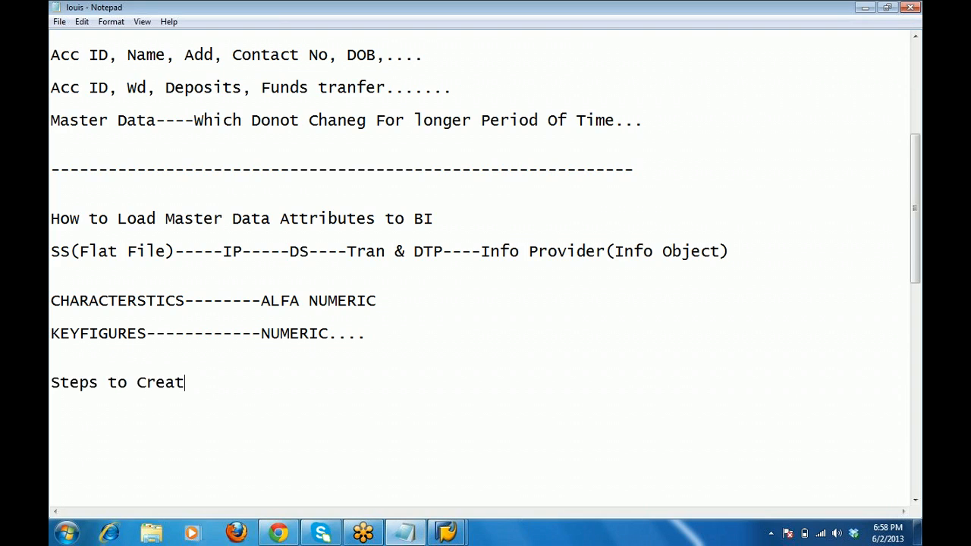
text(e a DS)
key(Return)
key(Return)
key(Up)
key(Right)
key(Right)
key(Right)
key(Right)
key(Right)
key(Right)
key(Right)
key(Right)
key(Right)
text(()
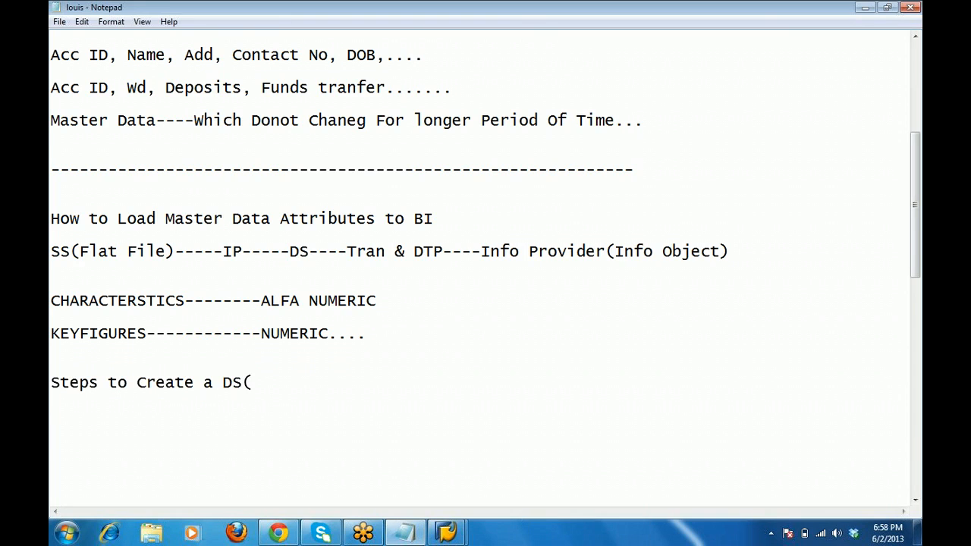
text(PSA))
key(Return)
key(Return)
Write '1. Create Application Component--' under the heading, followed by a few blank lines.
text(1. Create Ap)
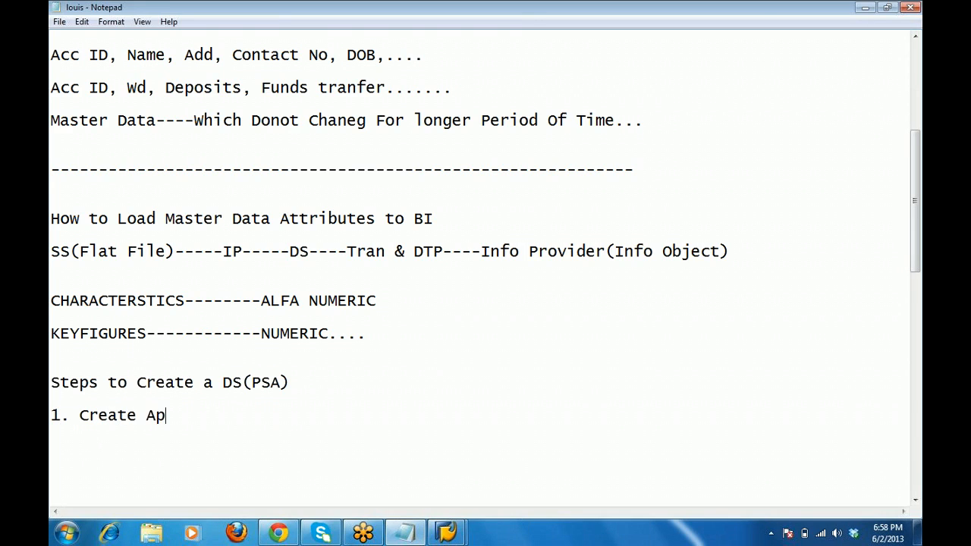
text(plication Compo)
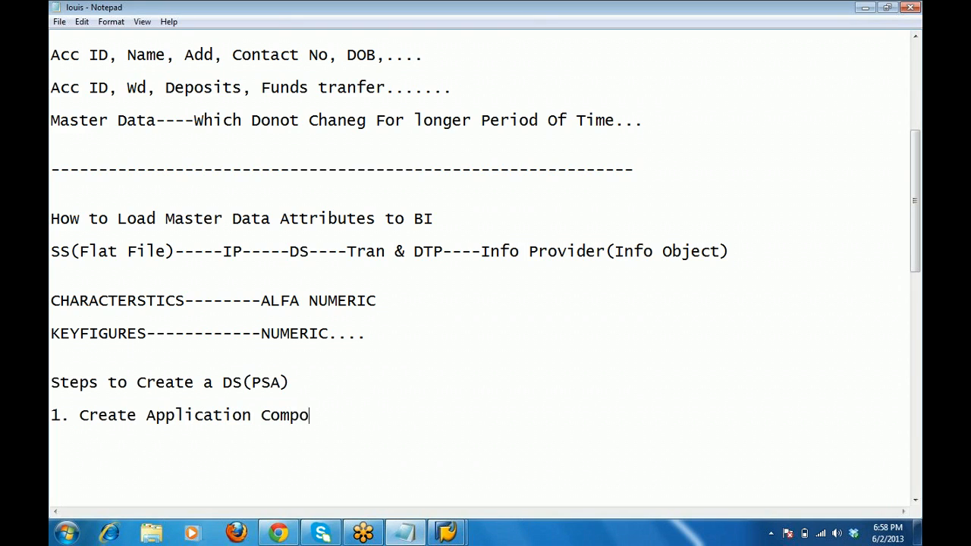
text(nent--)
key(Return)
key(Return)
key(Return)
key(Return)
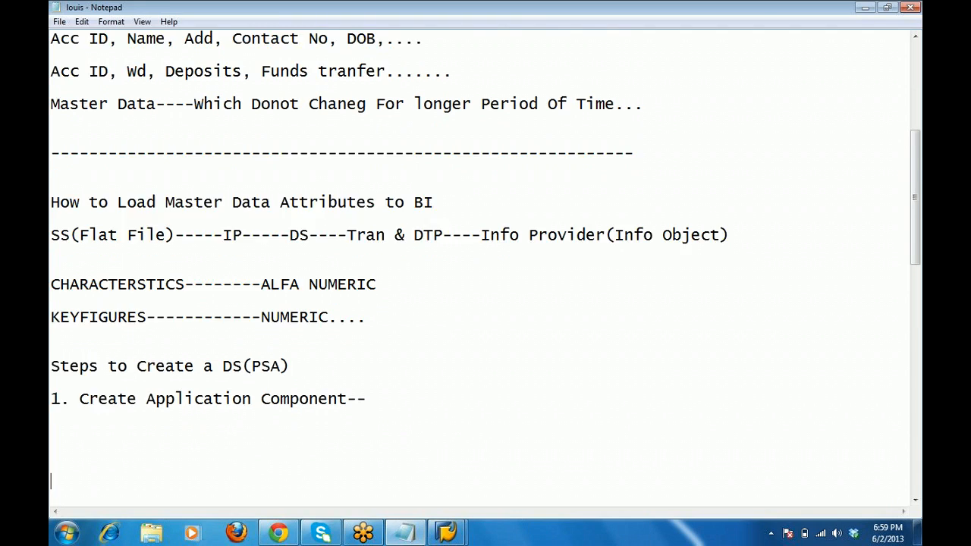
key(Return)
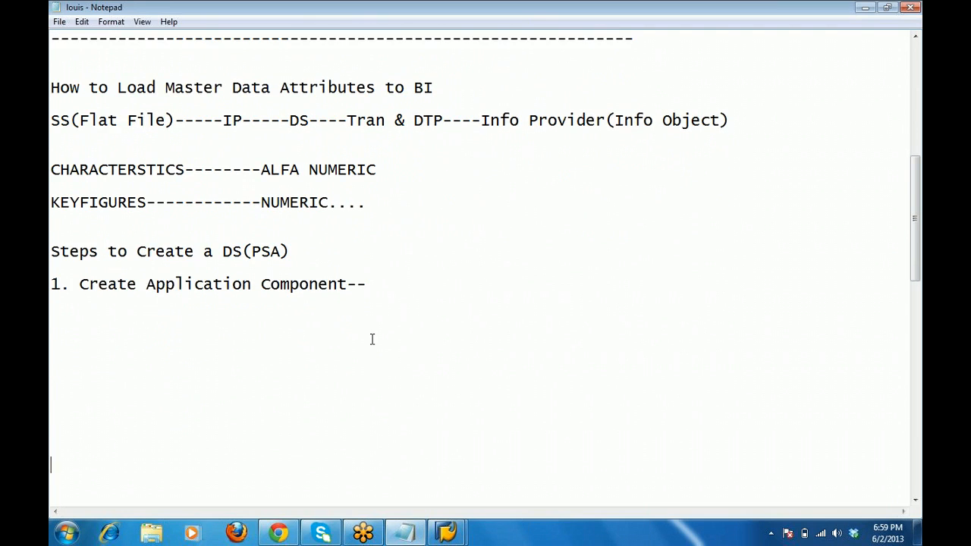
key(Up)
key(Up)
key(Up)
text(Fi)
key(Return)
text(HR )
text(SD)
key(Return)
text(MM)
key(Return)
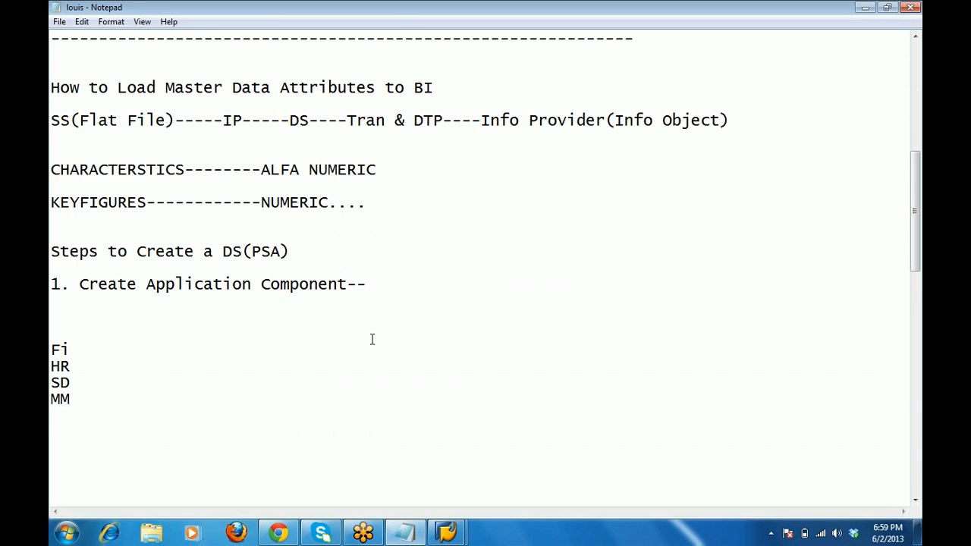
text(PI)
key(Return)
text(.)
key(Return)
text(..)
key(Return)
text(...)
key(Return)
key(Up)
key(Up)
key(Up)
key(Up)
key(Up)
key(Up)
key(Up)
key(Up)
key(Right)
key(Right)
text(------)
text(DSofo)
key(BackSpace)
key(BackSpace)
key(BackSpace)
key(BackSpace)
text(of Fi)
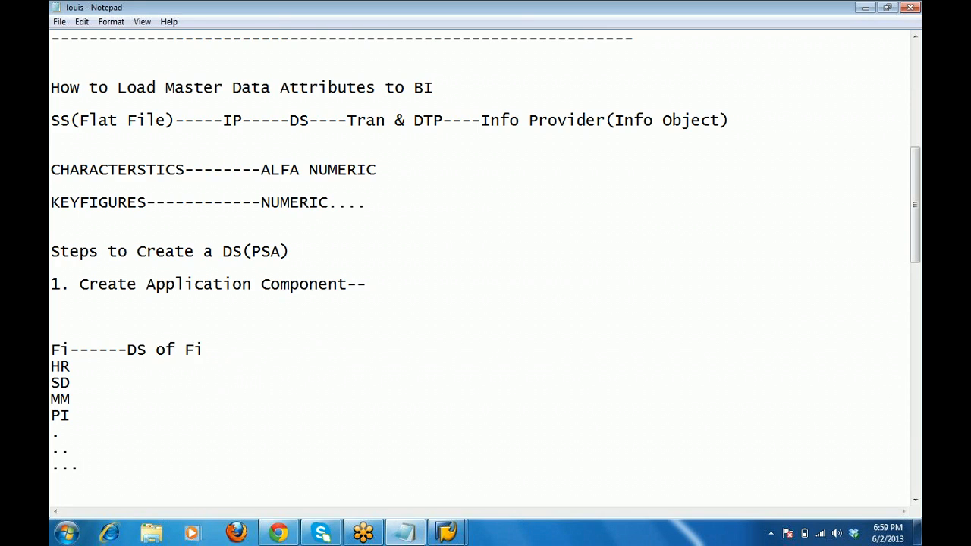
key(Down)
text(------DS of HR)
key(shift+Down)
key(shift+Down)
key(shift+Down)
key(shift+Down)
key(shift+Down)
key(shift+Down)
key(shift+Down)
key(shift+Down)
key(shift+Down)
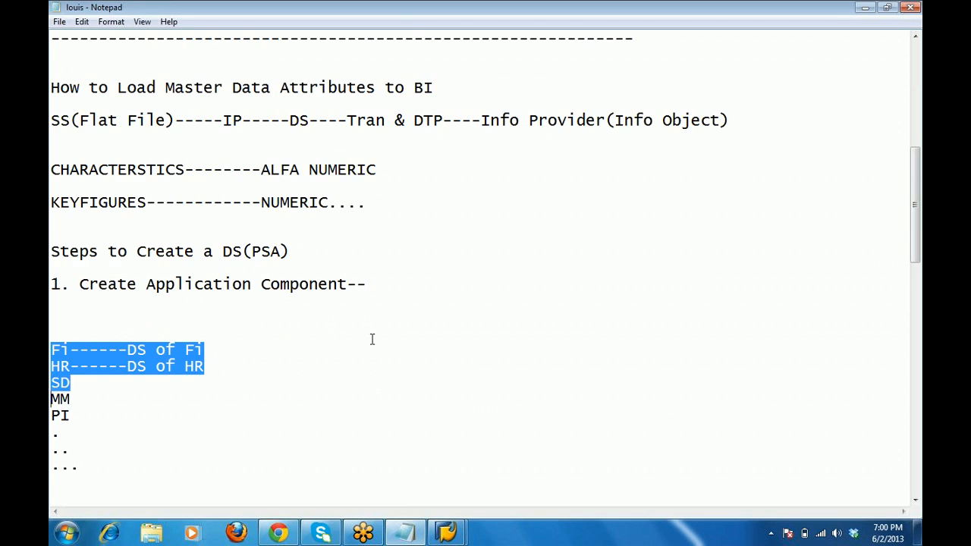
key(shift+Down)
key(Up)
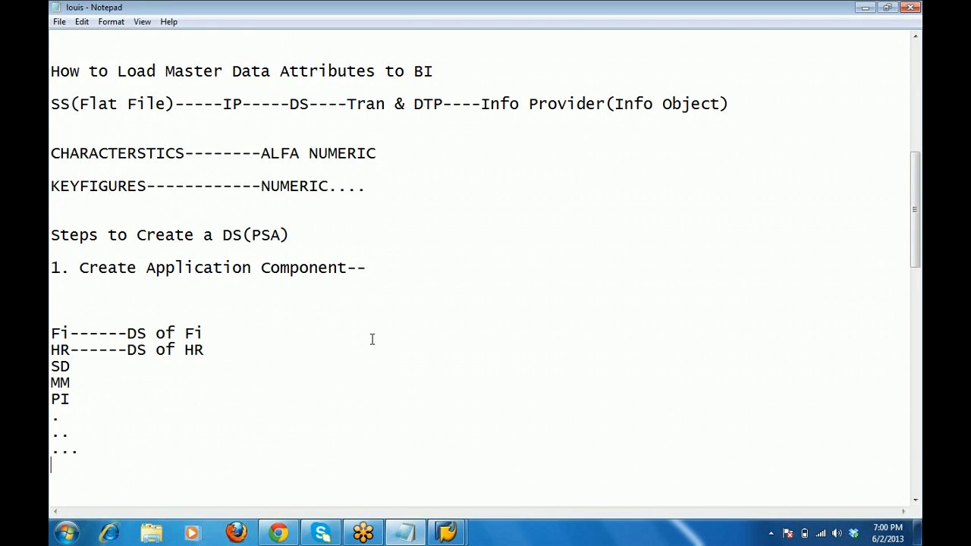
key(Up)
key(Up)
key(Up)
key(Up)
key(Up)
key(Up)
key(Up)
key(shift+Down)
key(shift+Down)
key(shift+Down)
key(shift+Down)
key(shift+Down)
key(shift+Down)
key(shift+Down)
key(shift+Down)
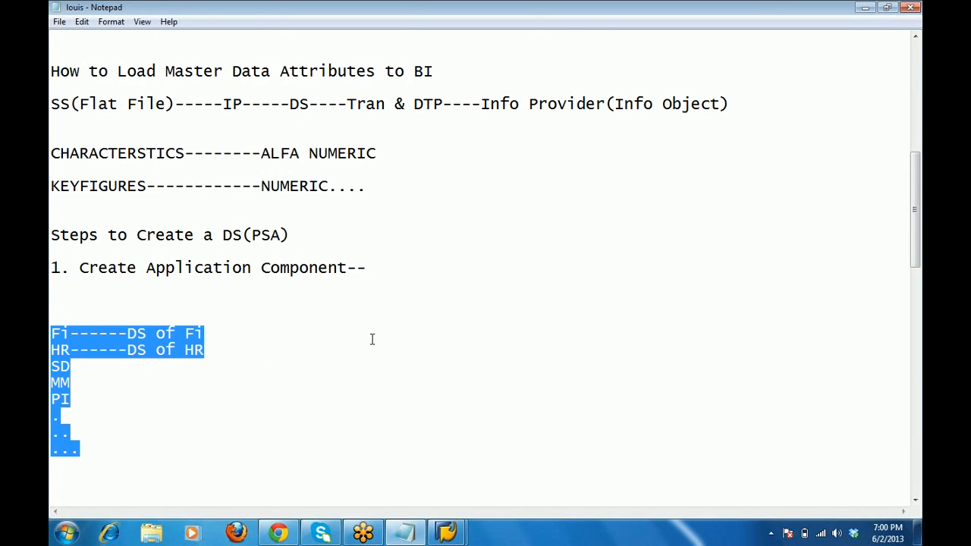
key(Delete)
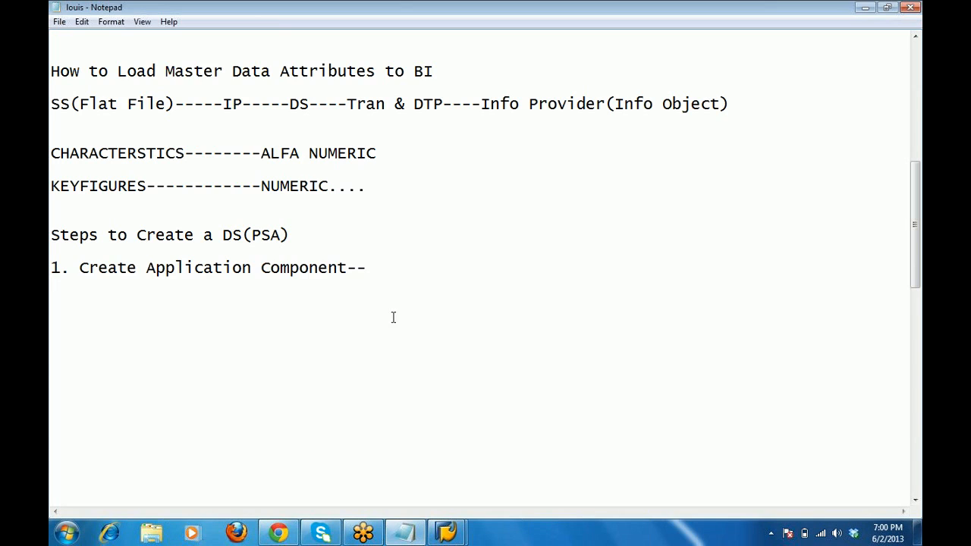
Hide Notepad, return to the Data Warehousing Workbench and show its Source Systems tree.
click(863, 7)
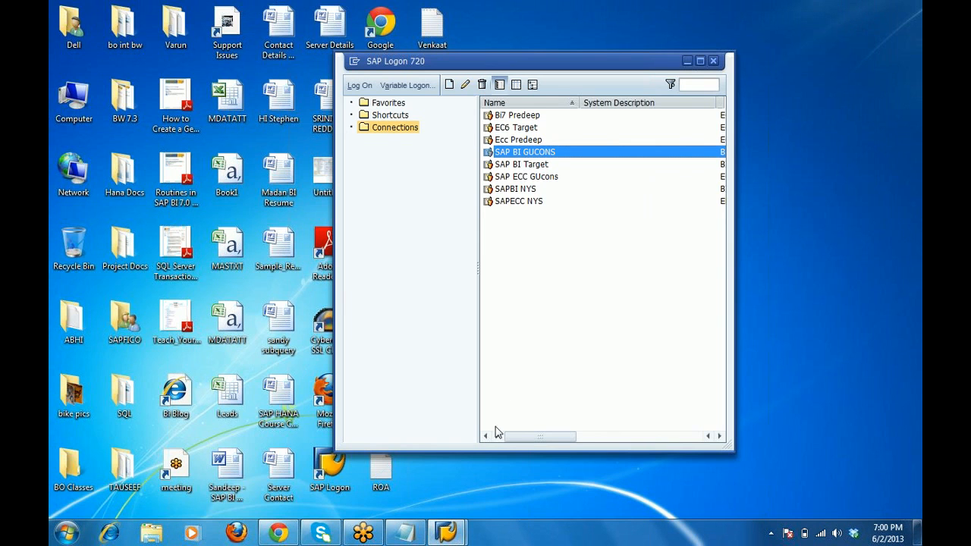
mouse_move(447, 534)
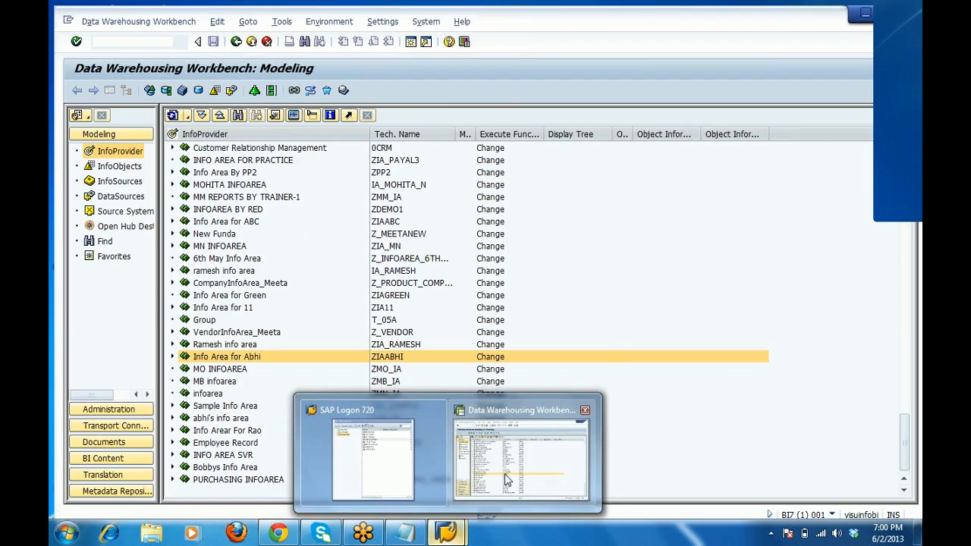
click(507, 479)
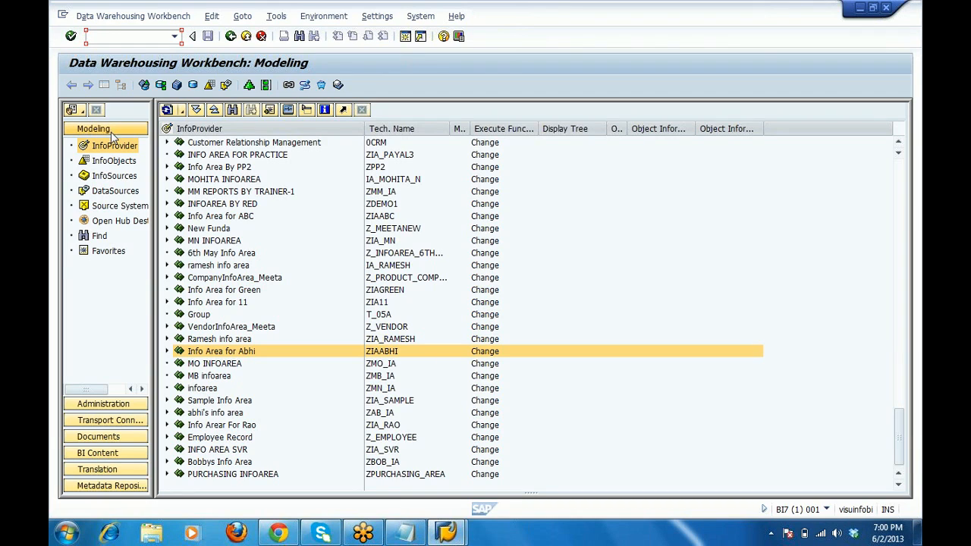
click(133, 207)
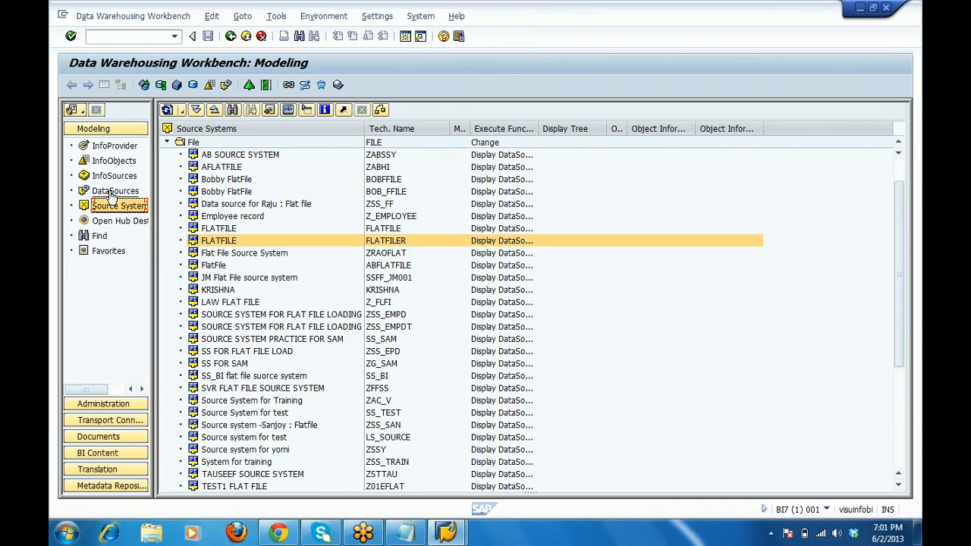
Refresh the File folder and open the DataSources of the FLATFILER source system.
click(172, 143)
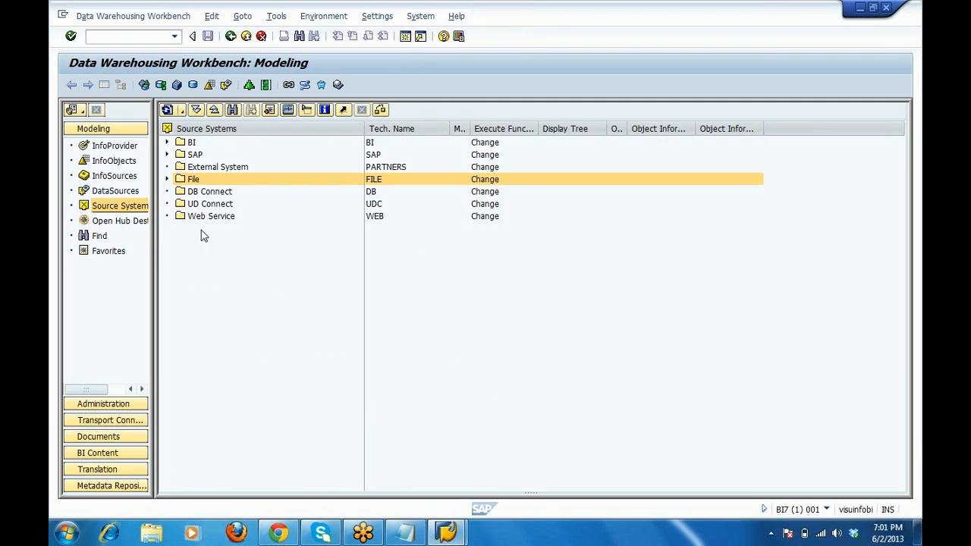
click(167, 179)
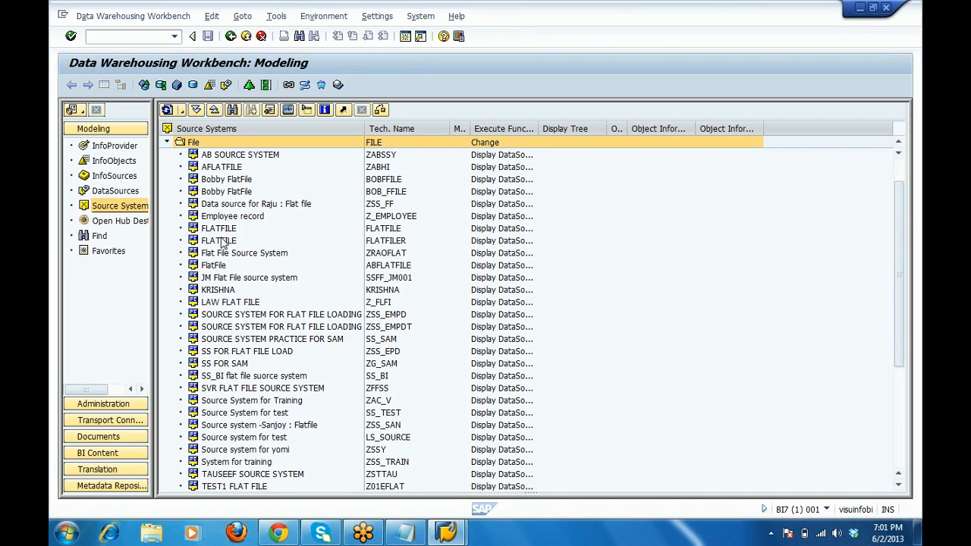
click(220, 240)
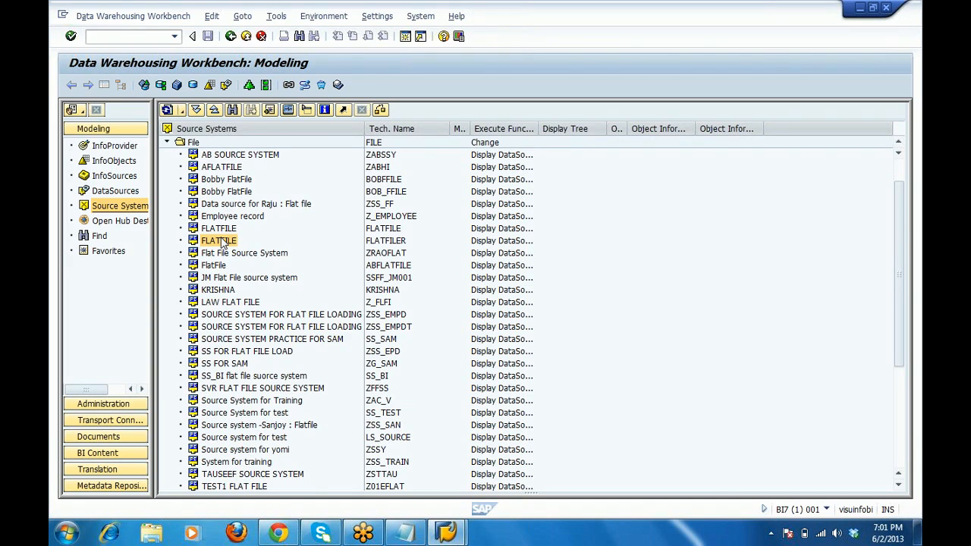
double_click(220, 241)
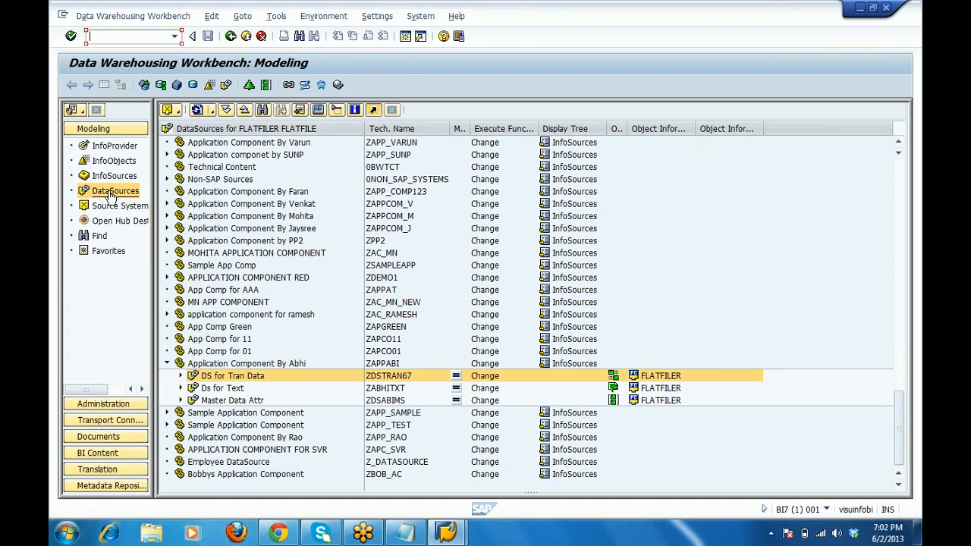
Start a new application component under FLATFILER DataSources: ZAPP_ plus the author's name, long description 'Application Component By' plus that name.
right_click(229, 132)
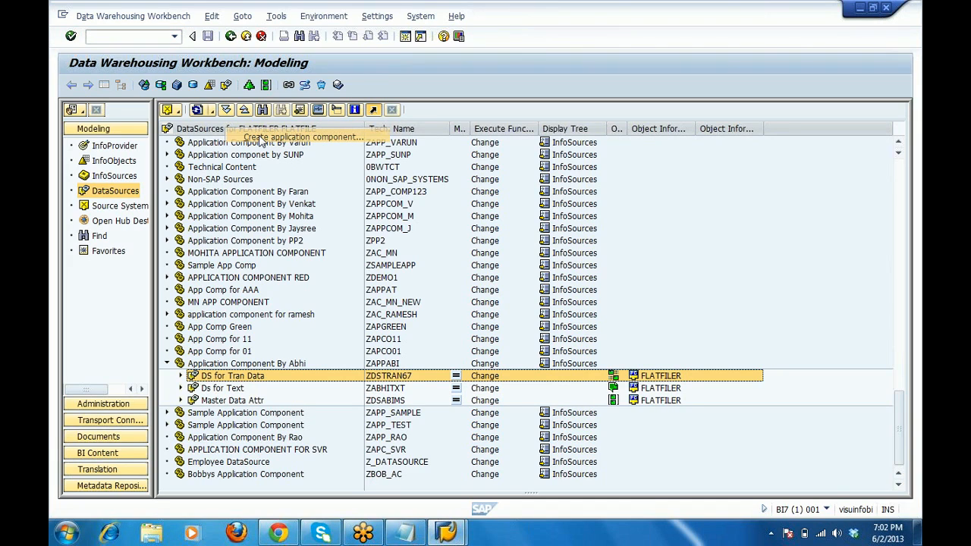
click(260, 138)
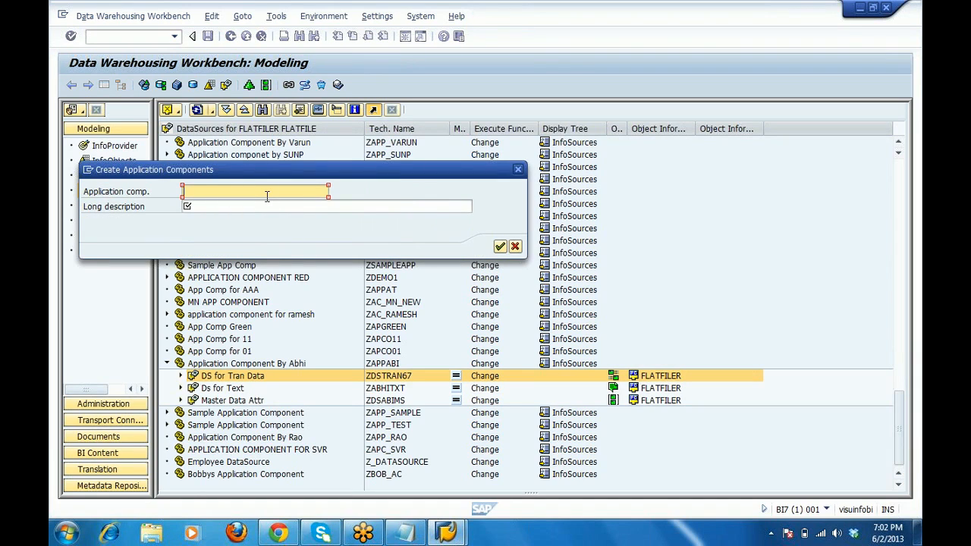
text(Z)
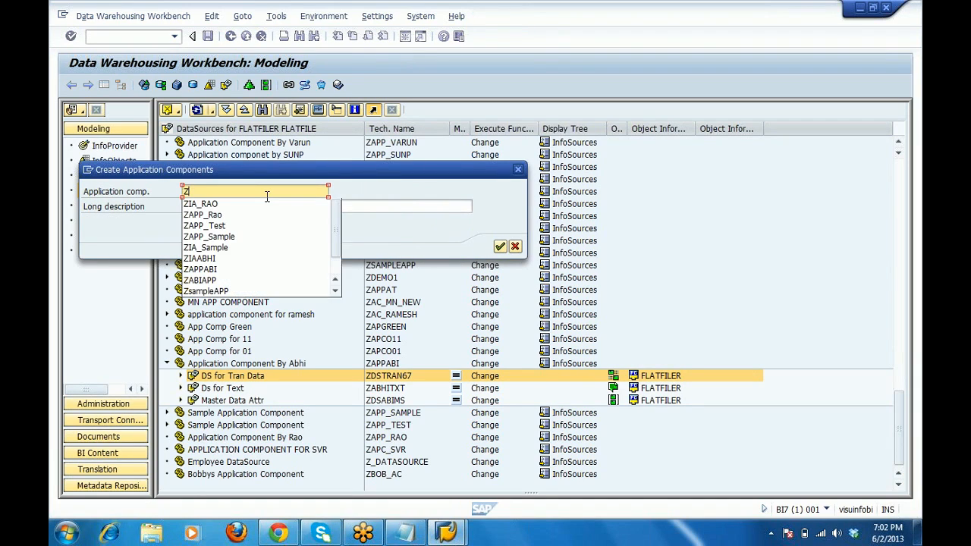
text(APP)
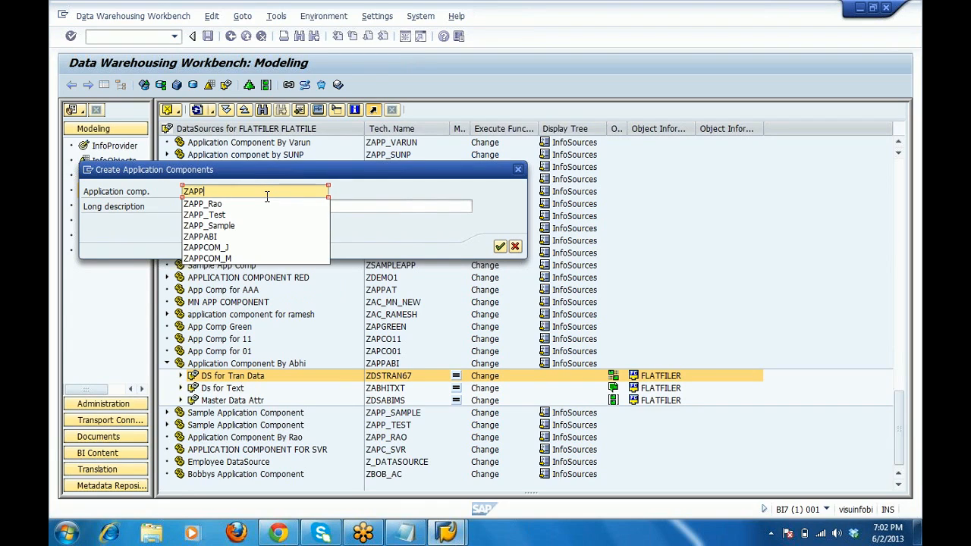
text(_Lo)
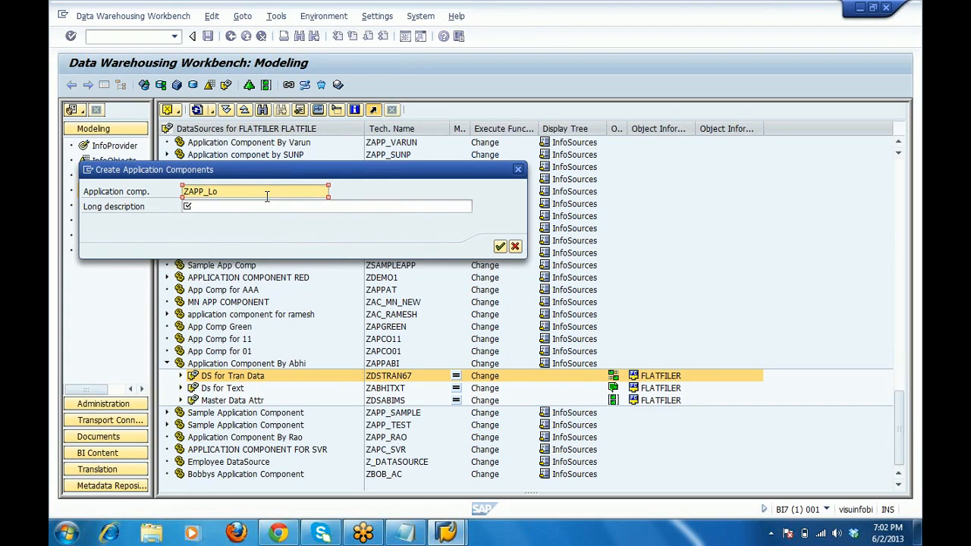
text(ies)
key(BackSpace)
key(BackSpace)
key(BackSpace)
text(uis)
click(306, 207)
text(A)
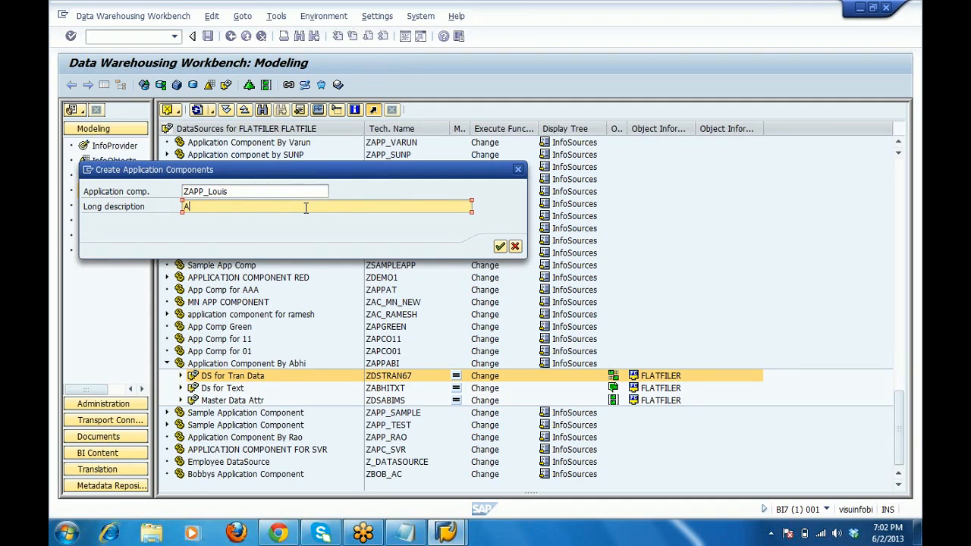
text(pplication)
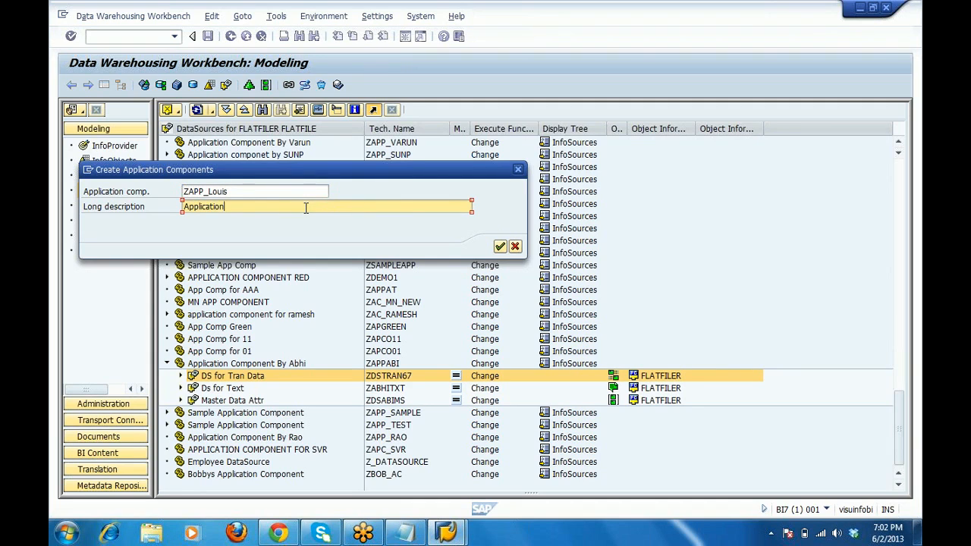
text( Component By Louis)
click(188, 192)
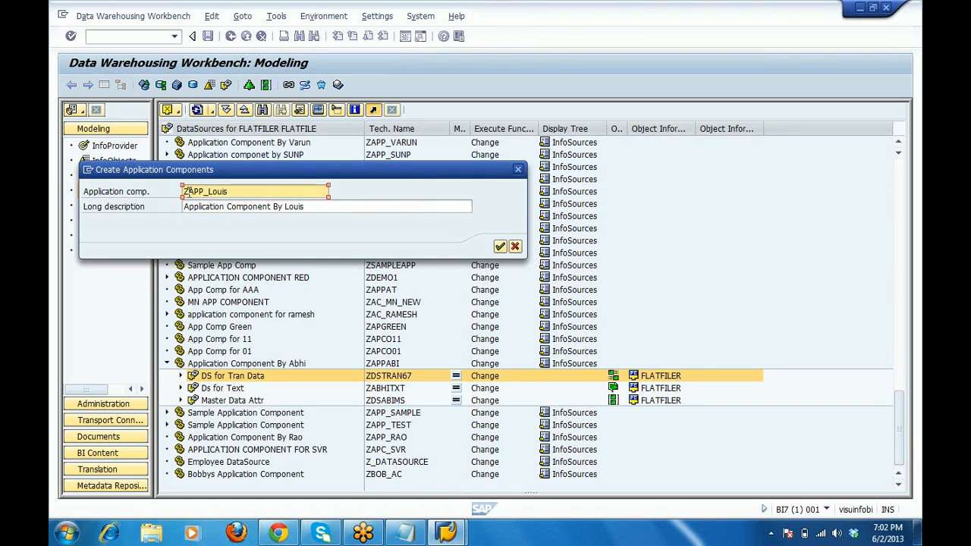
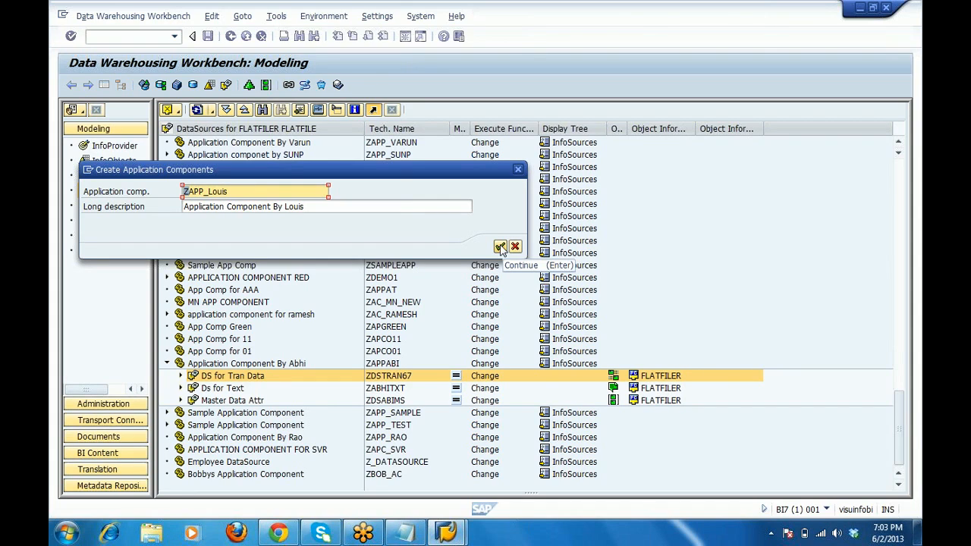
Confirm the new application component, accept the foreign namespace notice, and select it in the FLATFILER tree.
click(501, 247)
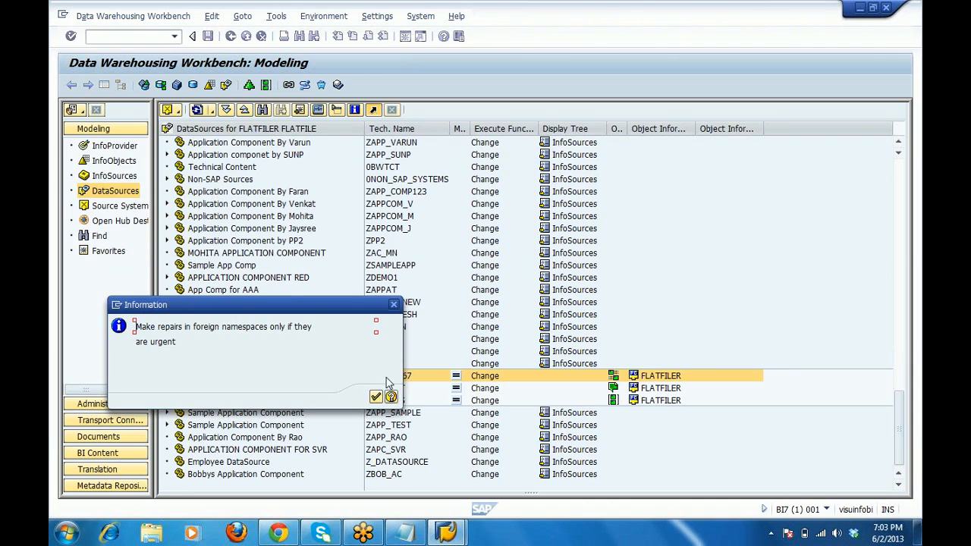
click(376, 397)
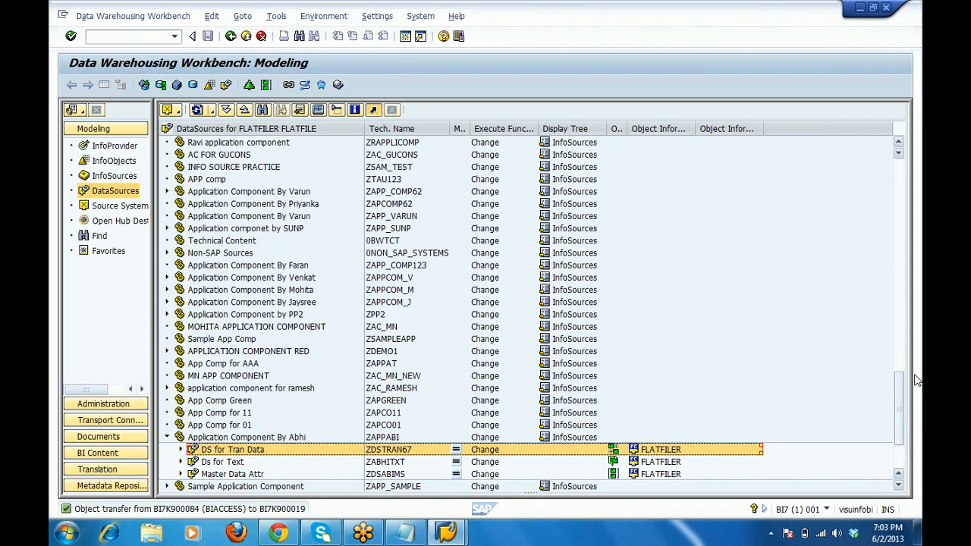
click(903, 462)
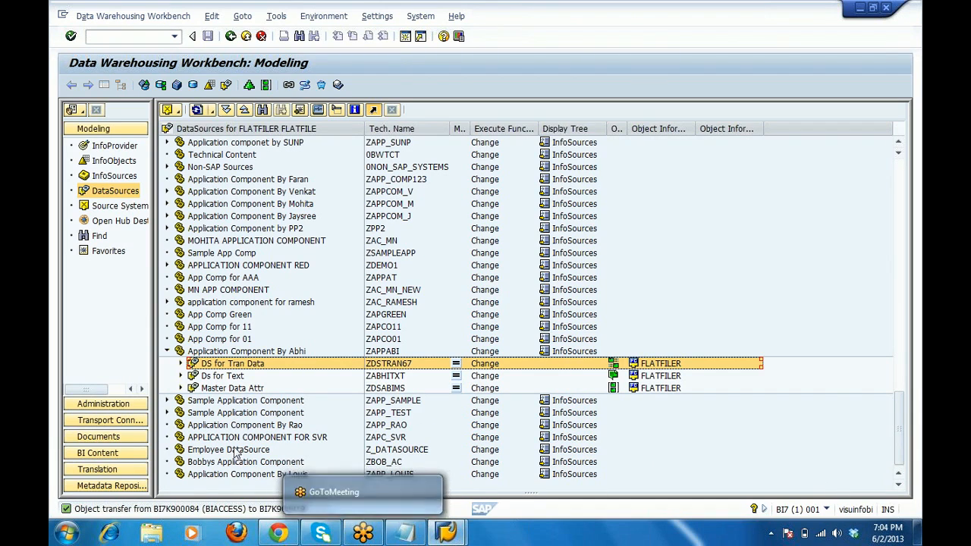
click(230, 474)
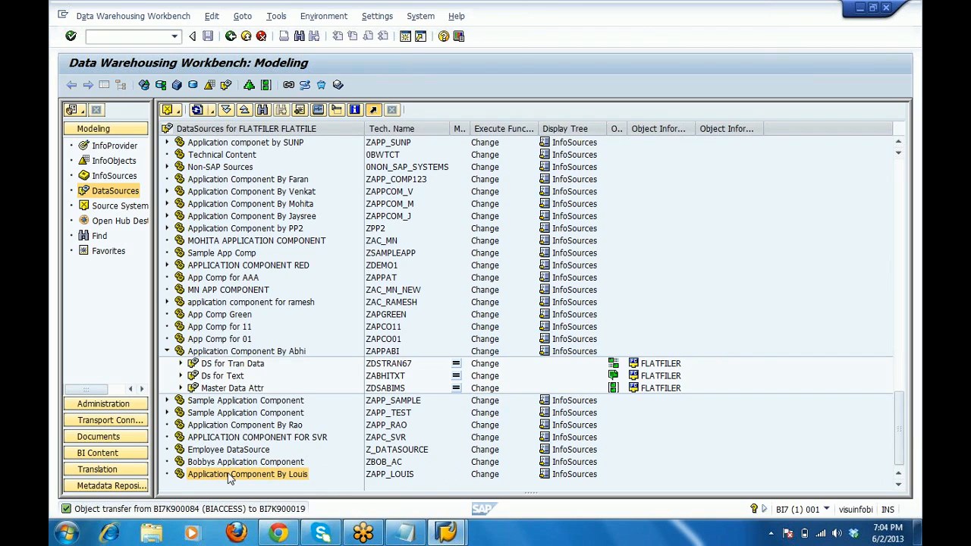
Create DataSource ZDS_MDAT under the new application component for source system FLATFILER.
right_click(229, 475)
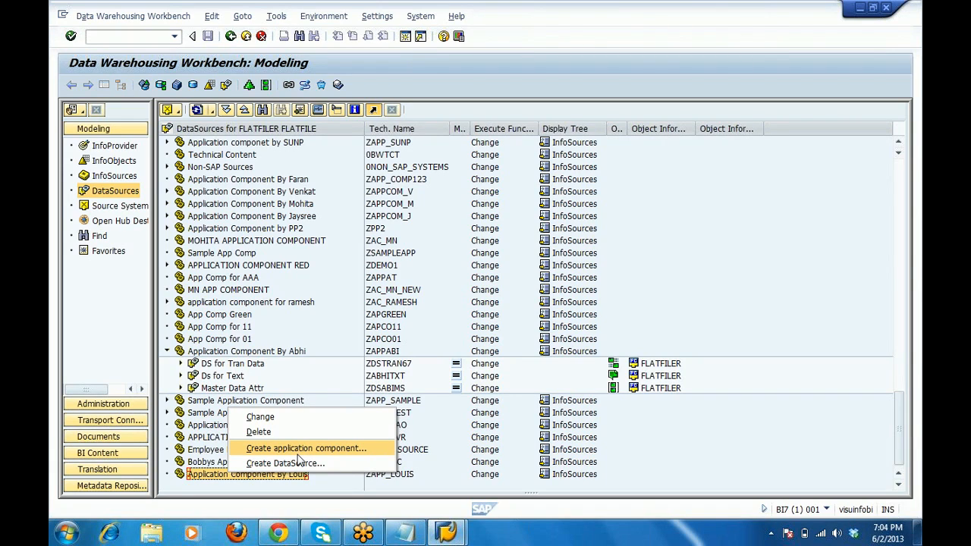
click(296, 462)
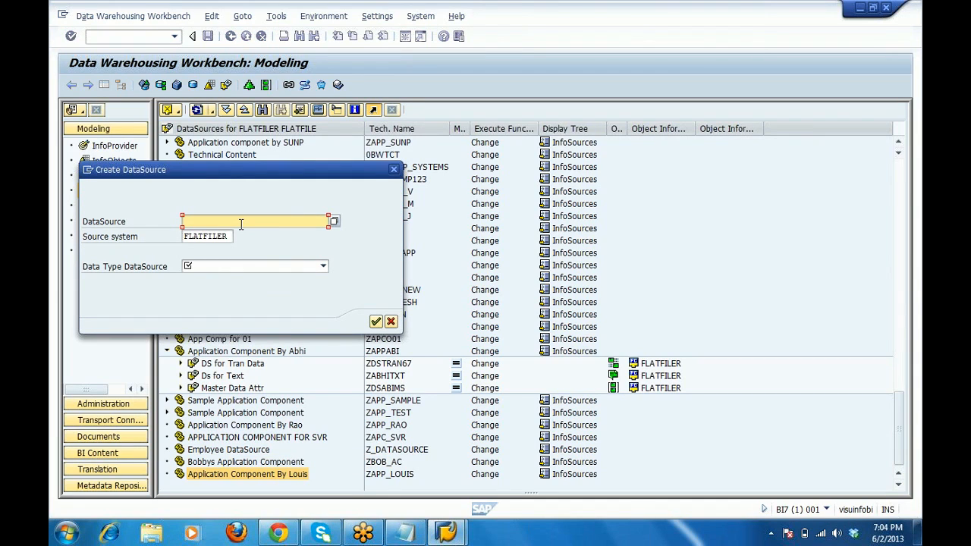
text(ZD)
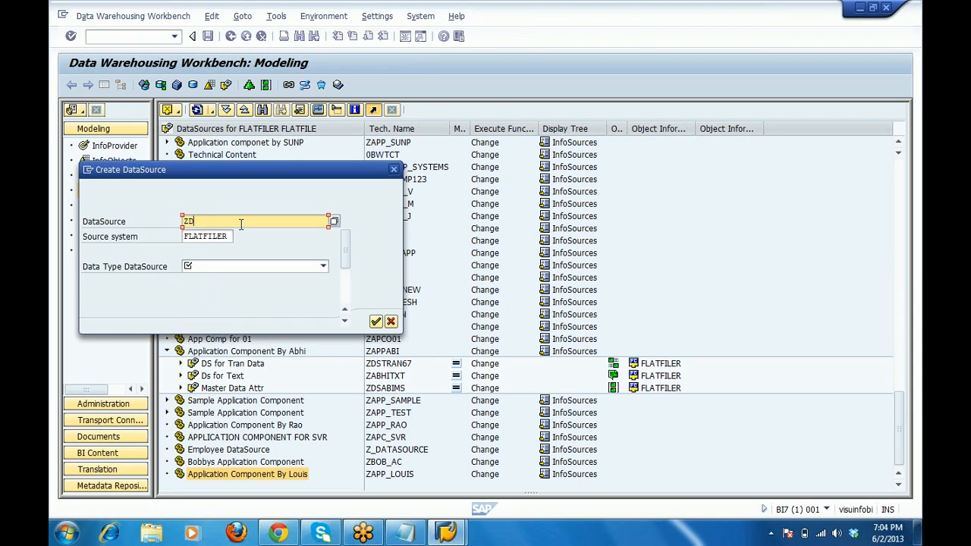
text(S_)
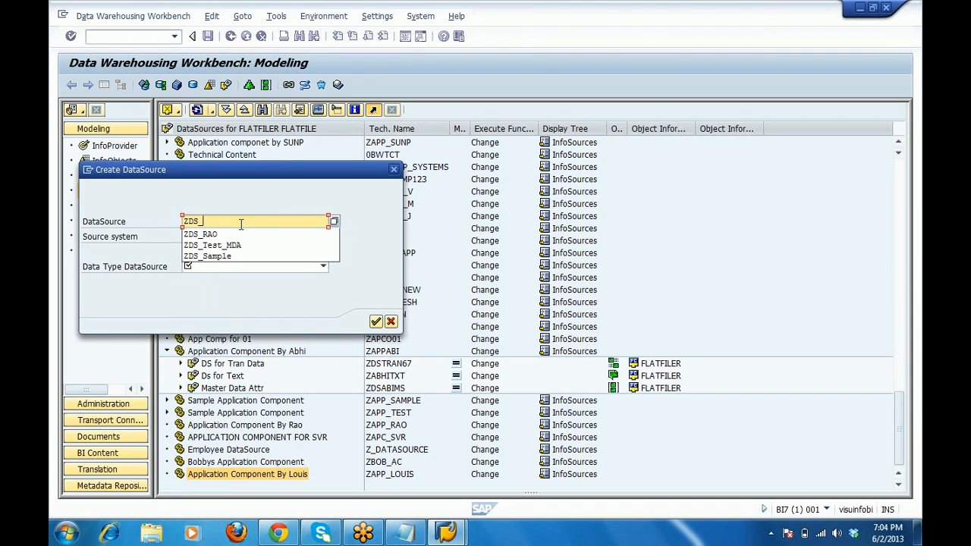
text(MD)
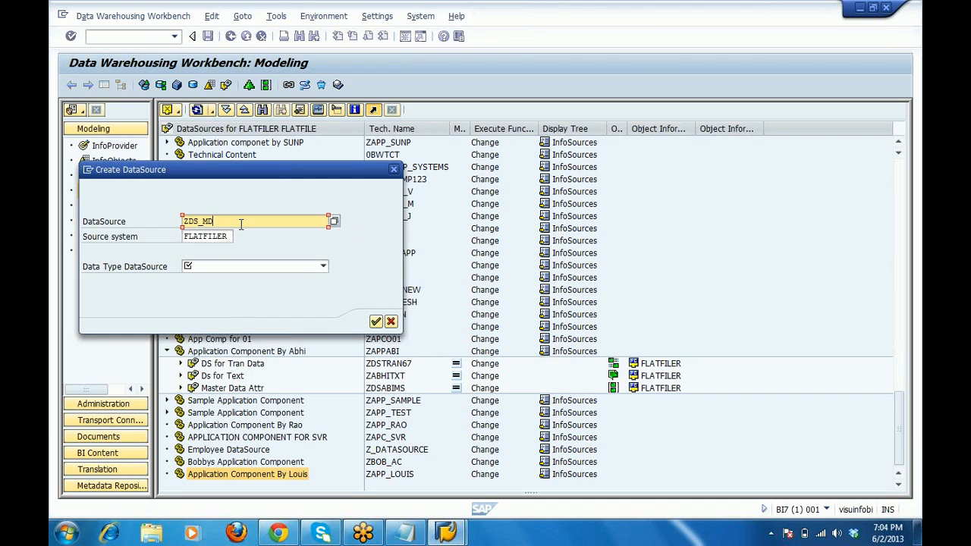
text(AT)
Add Notepad lines 'MASter Data------Attributes' and '------Text' below the application component step.
click(403, 534)
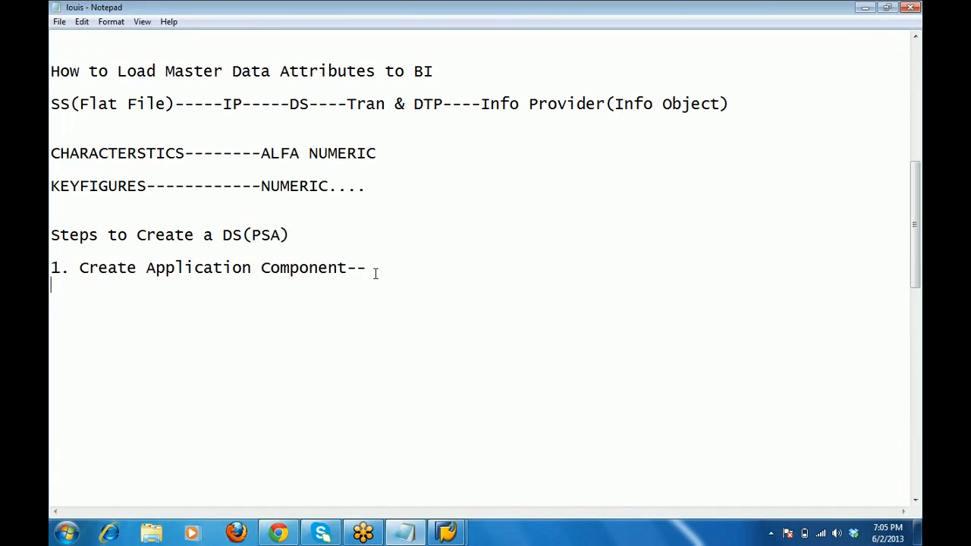
key(Return)
key(Return)
key(Return)
key(Return)
text(MASter Data)
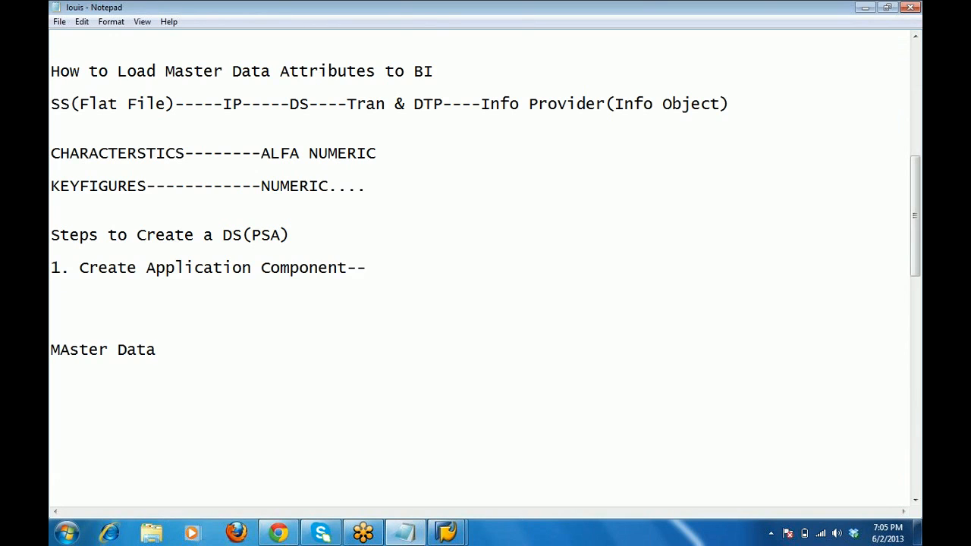
text(------Attributes)
key(Return)
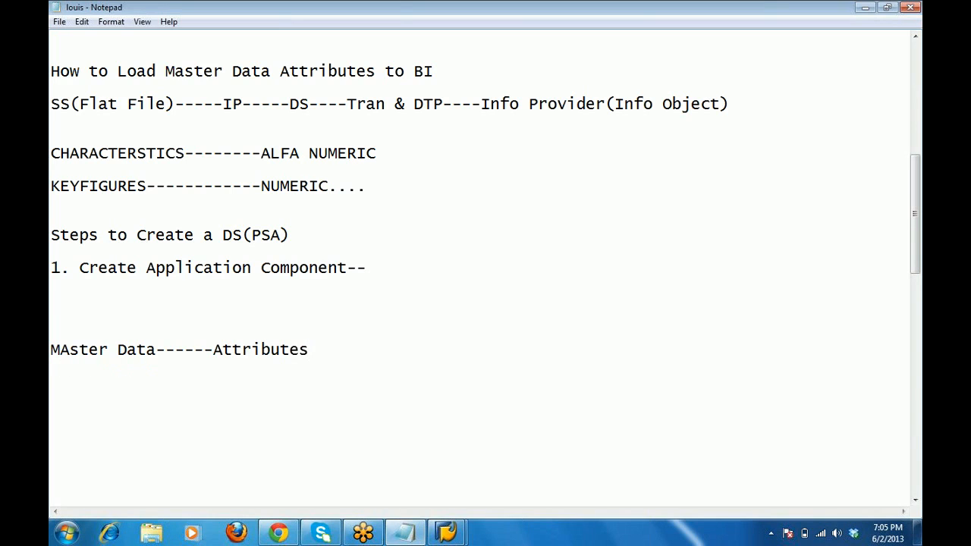
text(------Text)
Open MDATTR.csv from the desktop in Excel at the first record's customer ID.
click(866, 8)
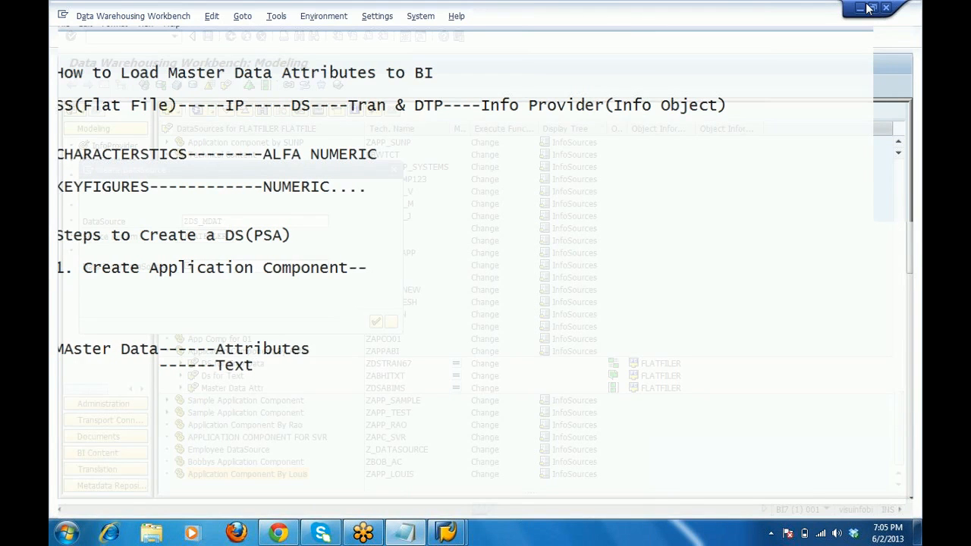
key(super+d)
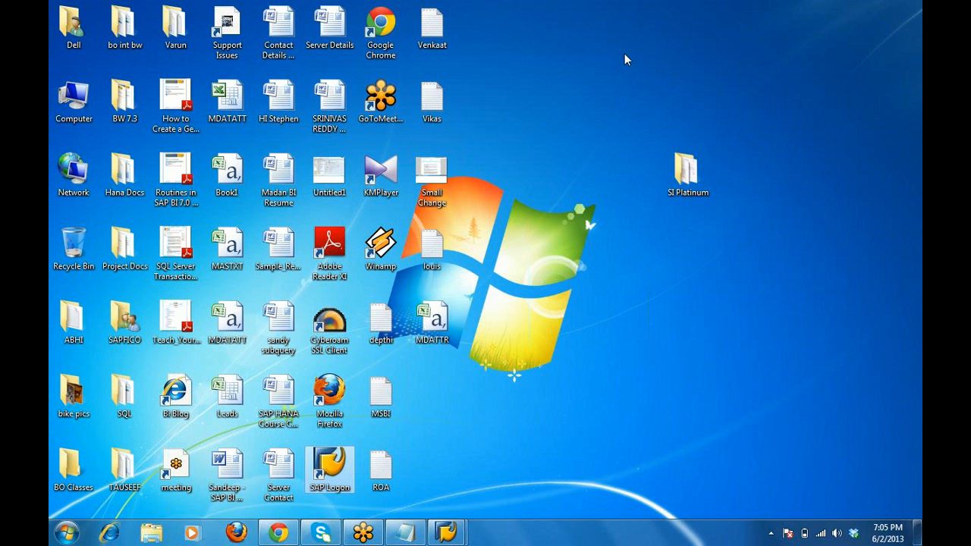
double_click(434, 322)
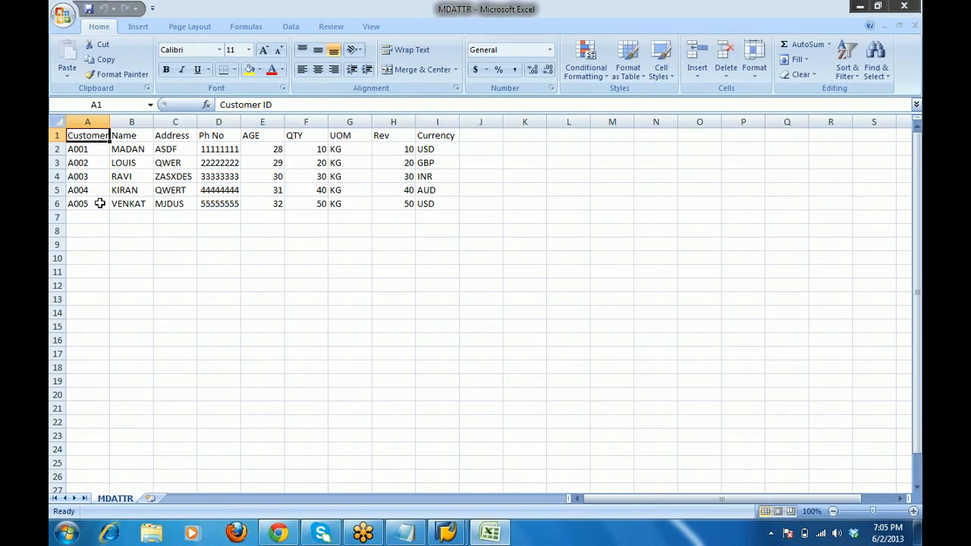
click(85, 152)
Review row 2's name, address, phone, age, quantity, unit, revenue and currency, then minimize Excel.
key(Right)
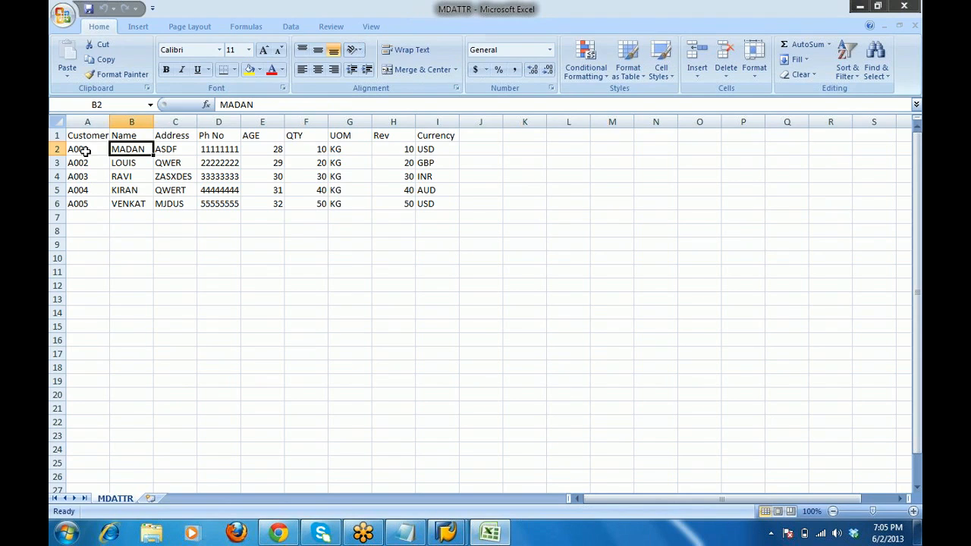
key(Right)
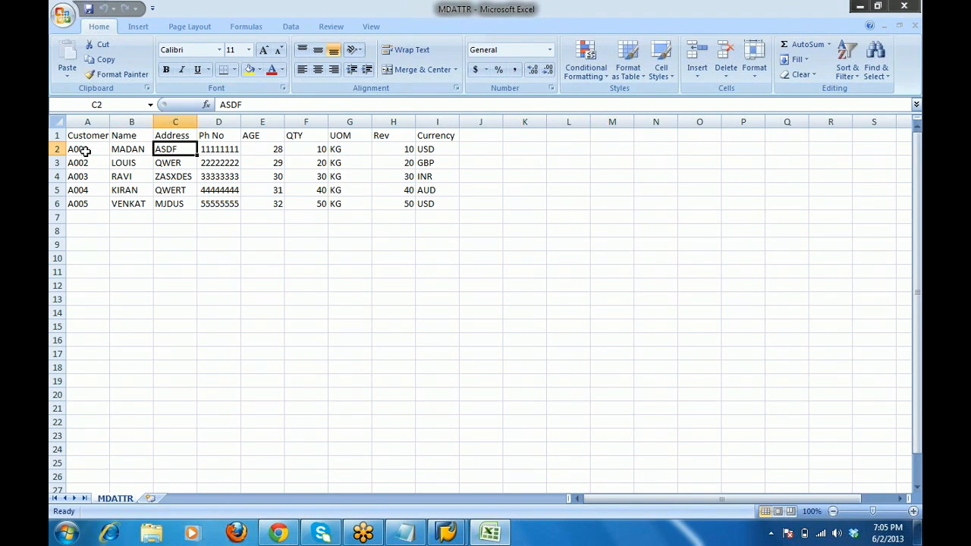
key(Right)
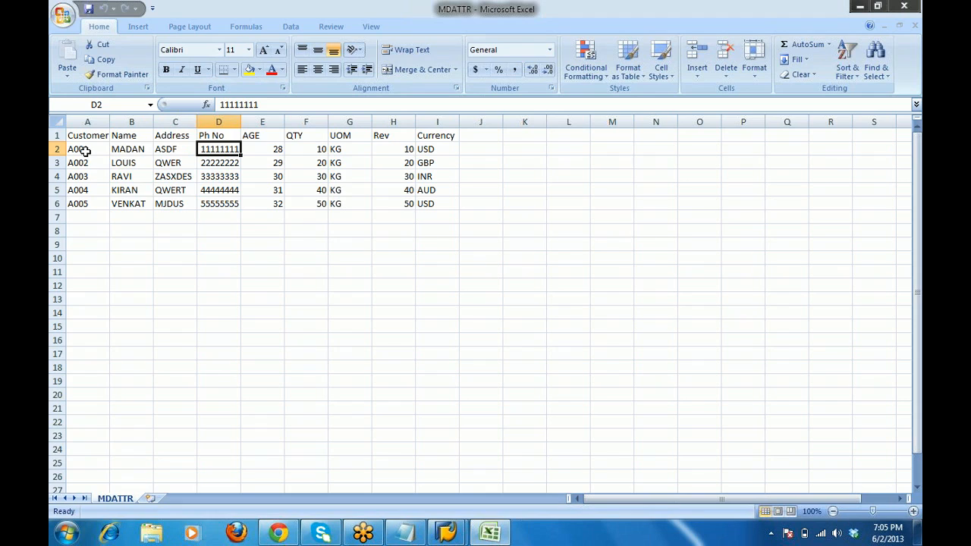
key(Right)
key(Right)
key(Right)
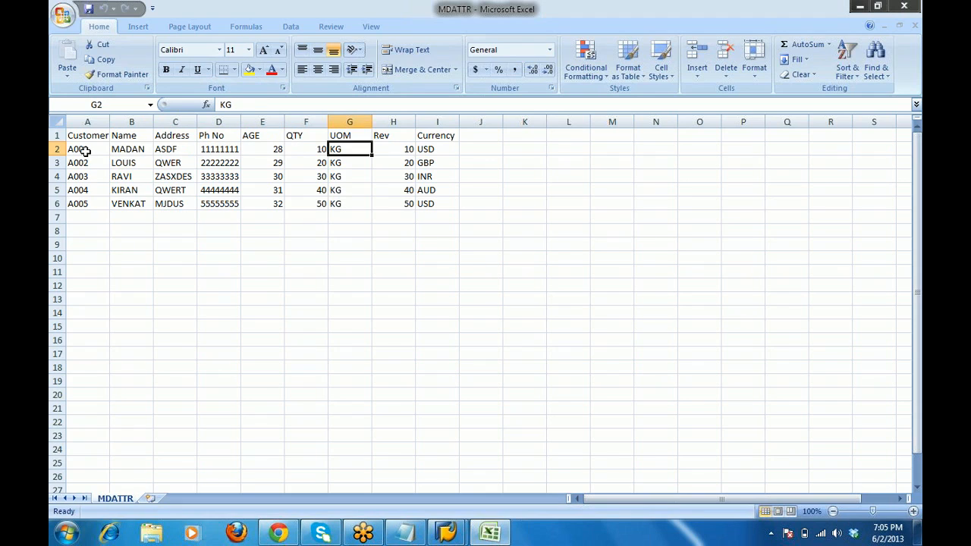
key(Right)
key(Right)
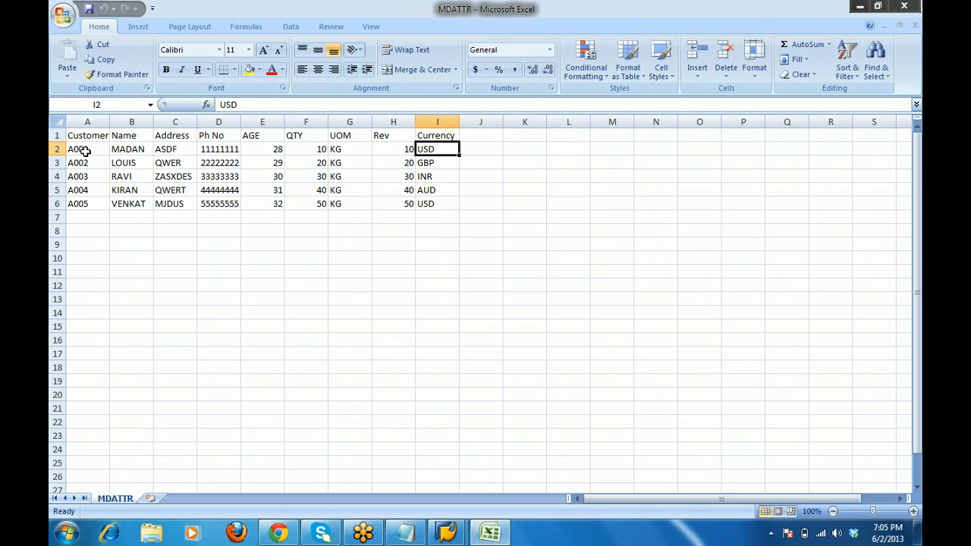
key(shift+Left)
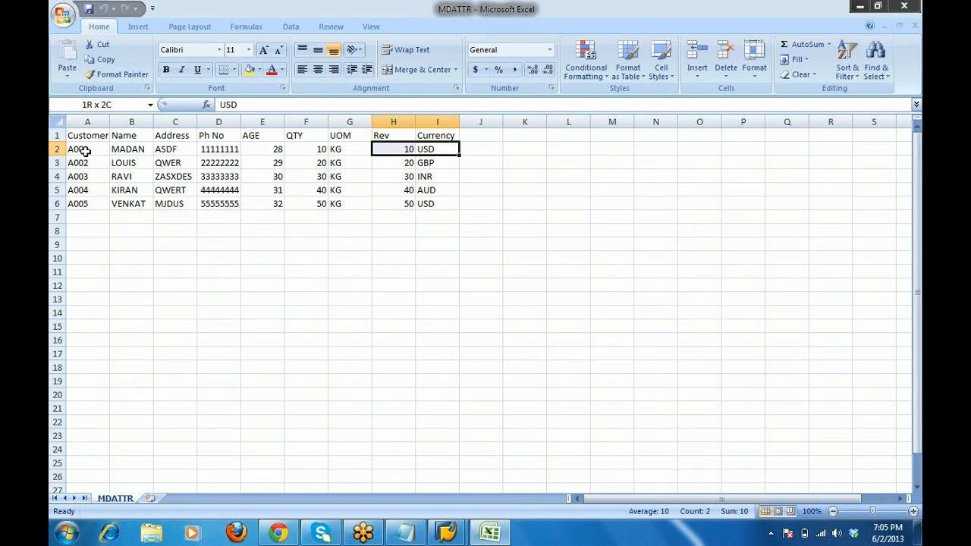
key(shift+Left)
key(shift+Left)
key(shift+Left)
key(shift+Left)
key(shift+Left)
key(shift+Left)
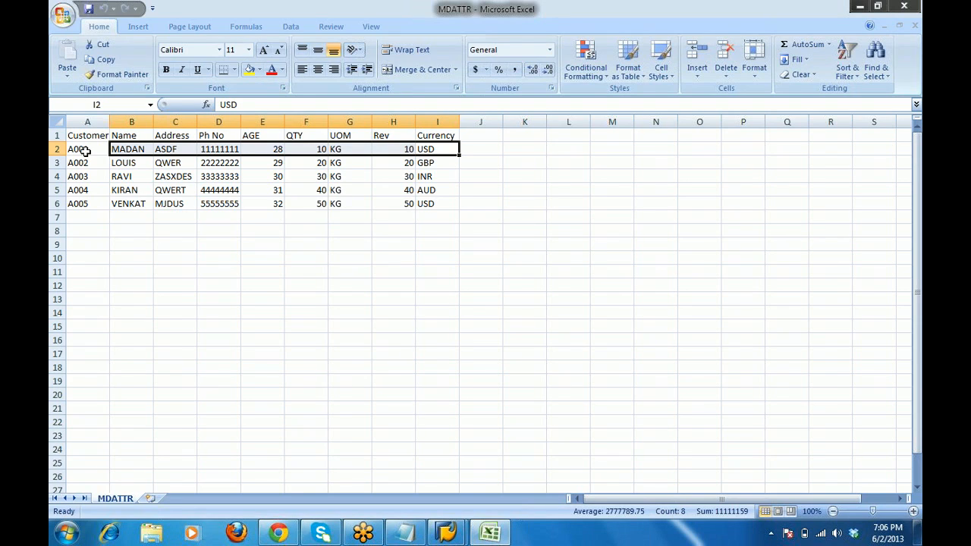
key(Left)
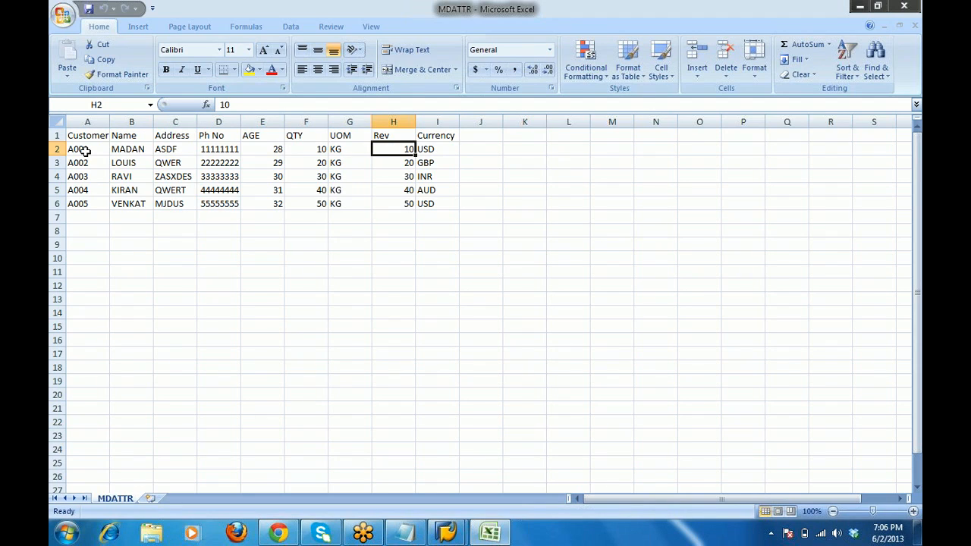
key(Left)
key(Left)
key(Left)
key(Left)
key(Left)
key(Left)
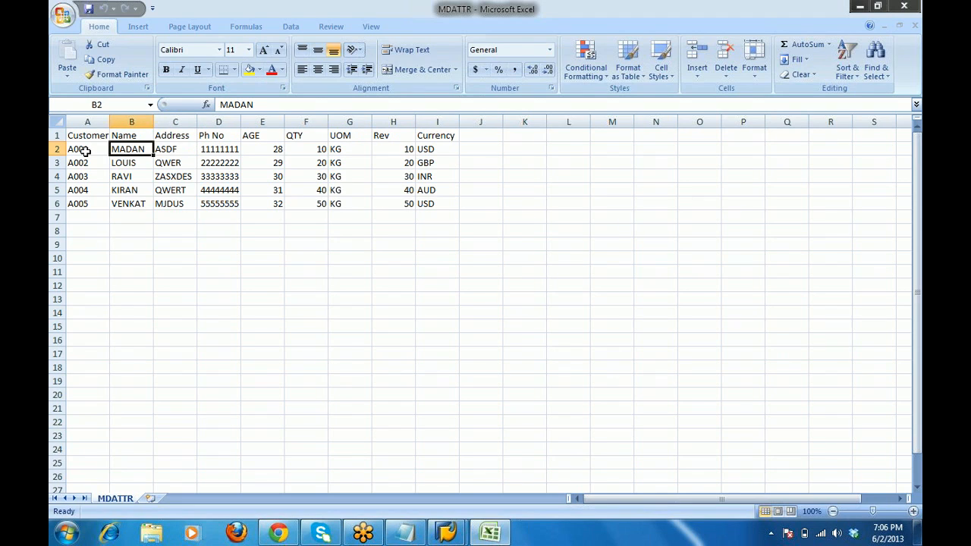
key(Right)
key(Right)
key(Right)
key(Right)
key(Right)
key(Right)
key(Right)
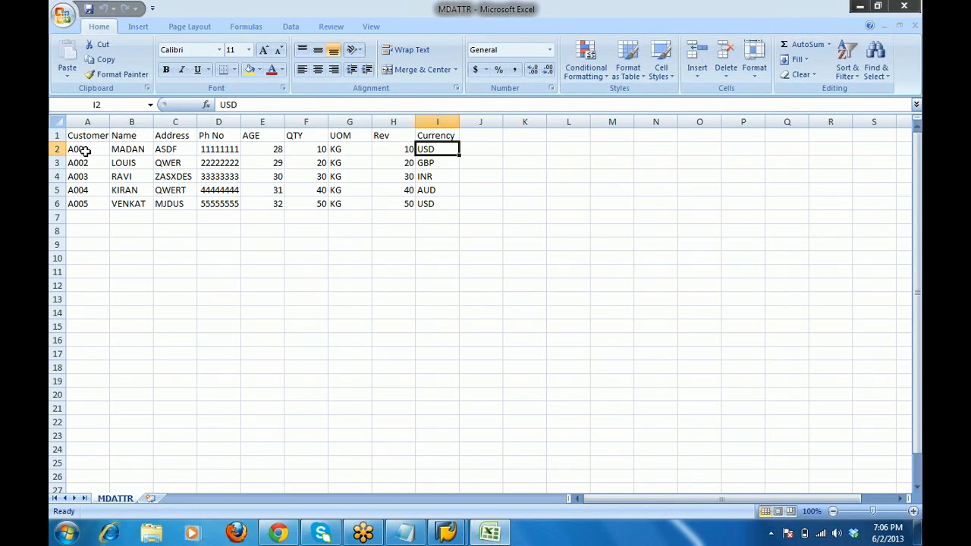
key(Left)
key(Left)
key(Left)
key(Home)
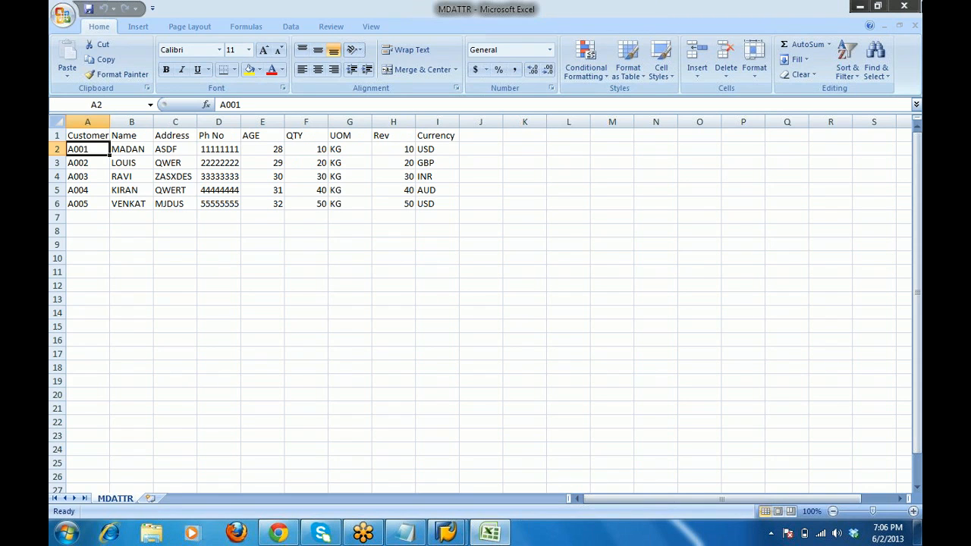
click(860, 7)
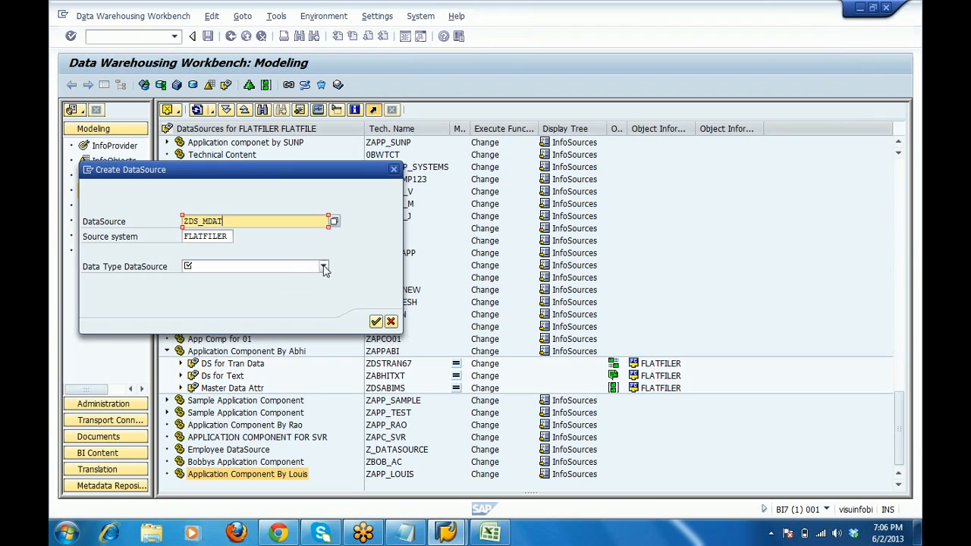
Set ZDS_MDAT's data type to Master Data Attributes and confirm to open its Change screen.
click(324, 269)
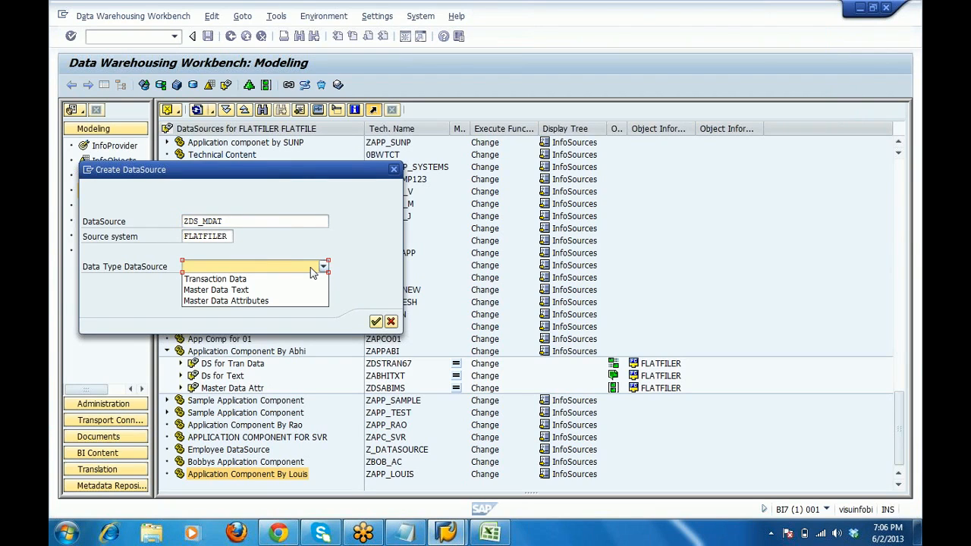
click(262, 301)
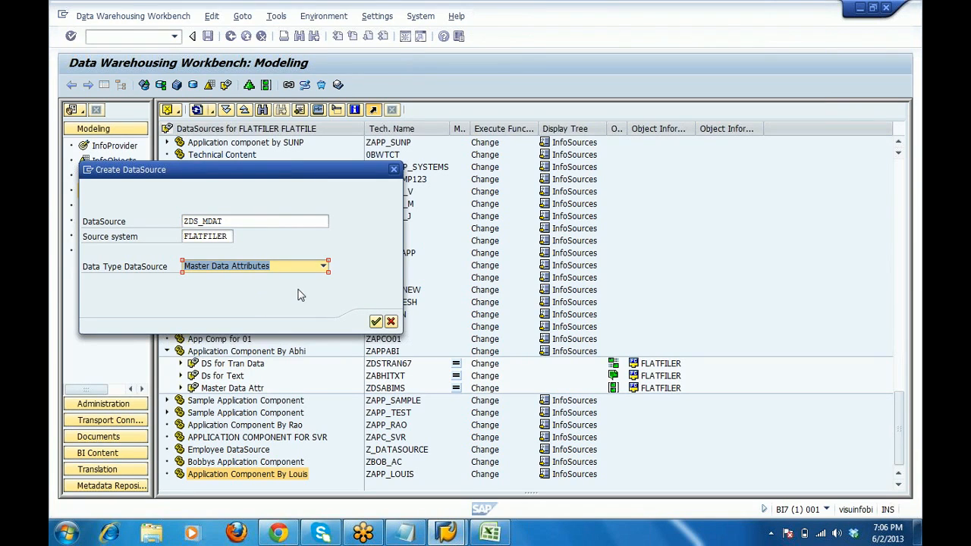
click(376, 322)
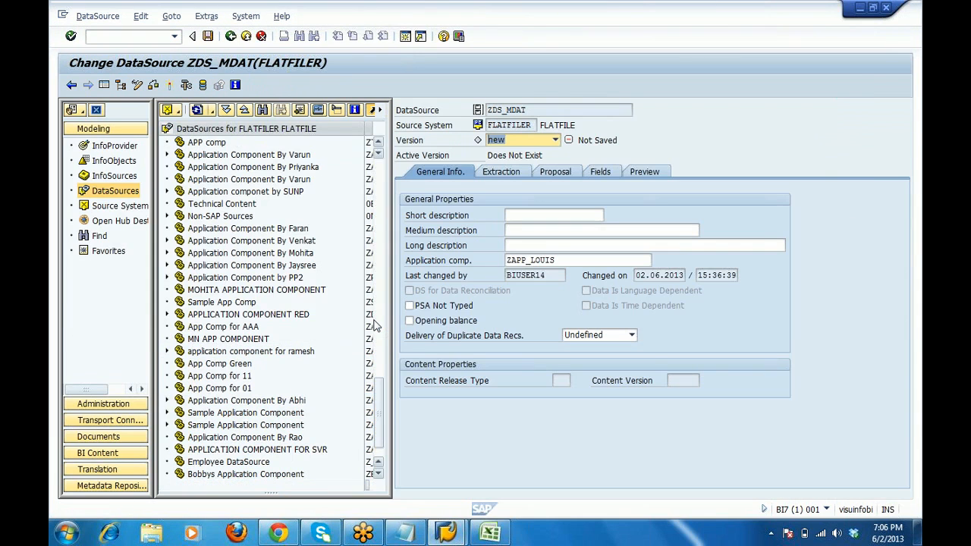
Enter 'Ds for MD Attr' as the short, medium and long description of ZDS_MDAT.
click(523, 214)
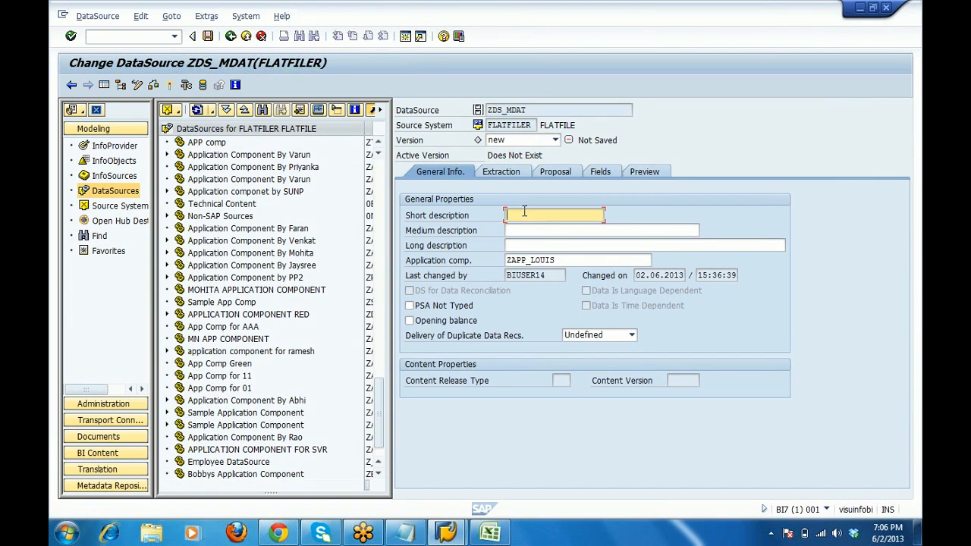
text(D)
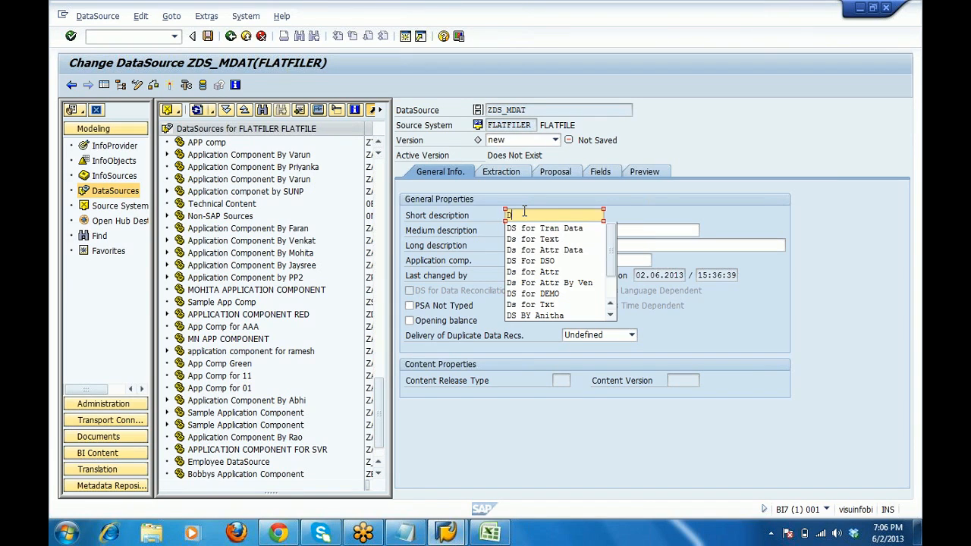
text(s for MD A)
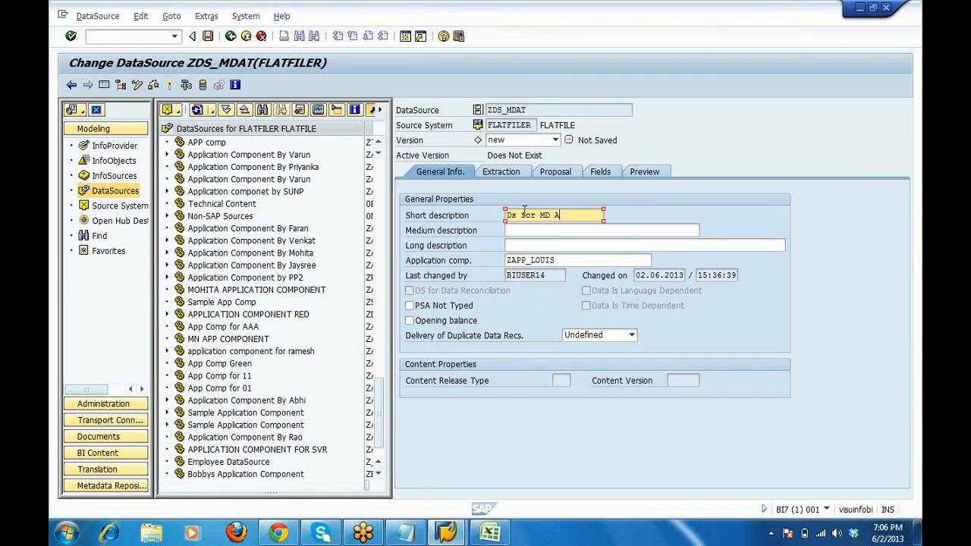
text(ttr)
key(shift+Left)
key(shift+Left)
key(shift+Left)
key(shift+Left)
key(shift+Left)
key(shift+Left)
key(shift+Left)
key(shift+Left)
key(shift+Left)
key(shift+Left)
key(shift+Left)
key(shift+Left)
key(shift+Left)
key(shift+Left)
key(ctrl+c)
key(Tab)
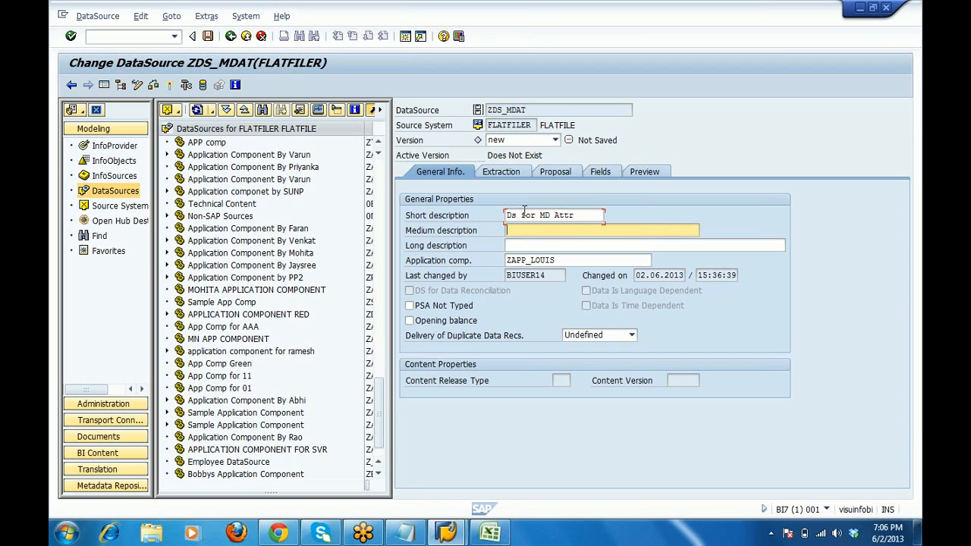
key(ctrl+v)
key(Tab)
key(ctrl+v)
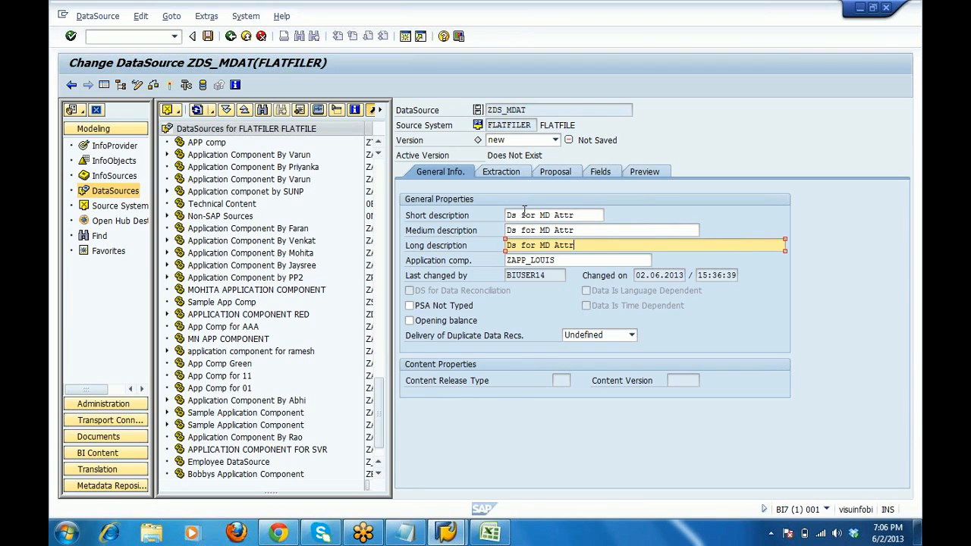
On the Extraction tab, browse the workstation for the source file.
click(512, 173)
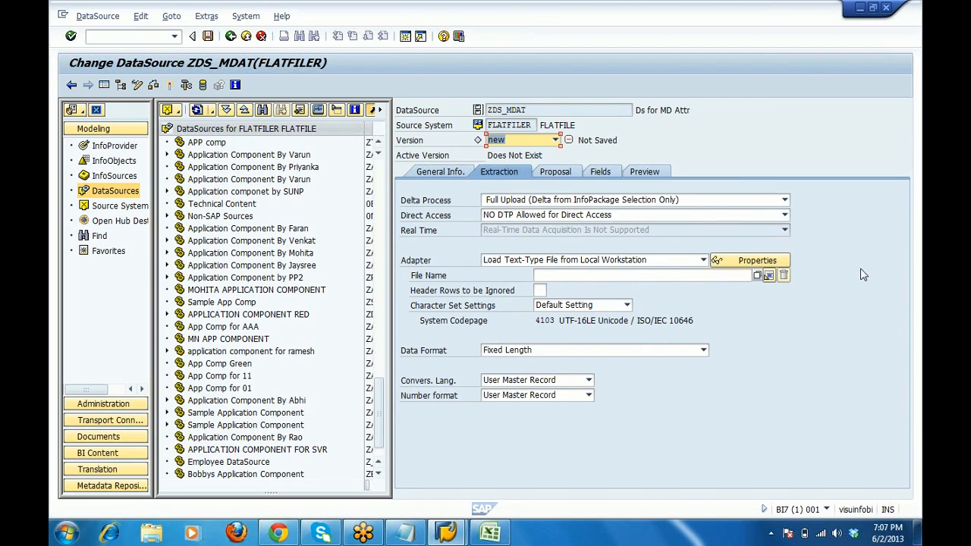
click(757, 277)
click(757, 277)
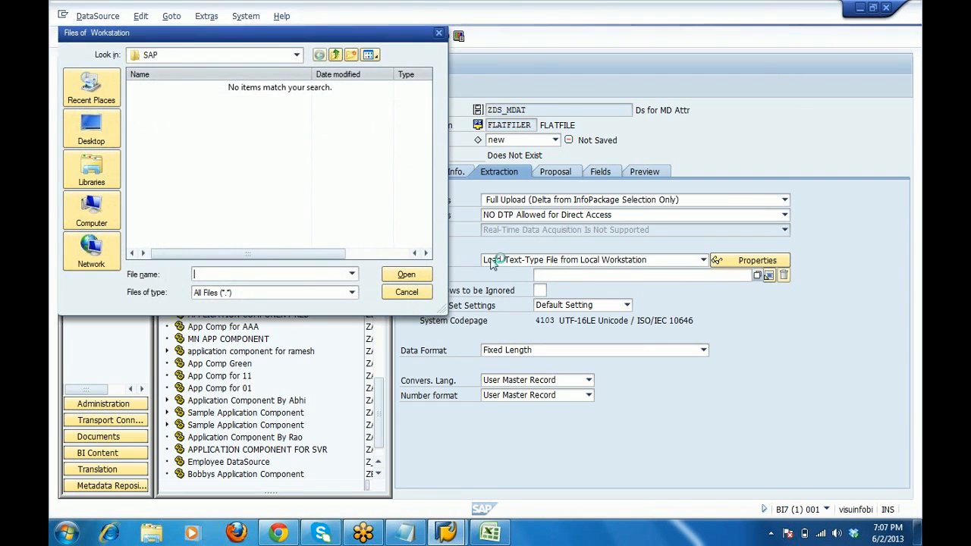
Choose MDATTR.csv from the desktop as source file and ignore 1 header row.
click(97, 144)
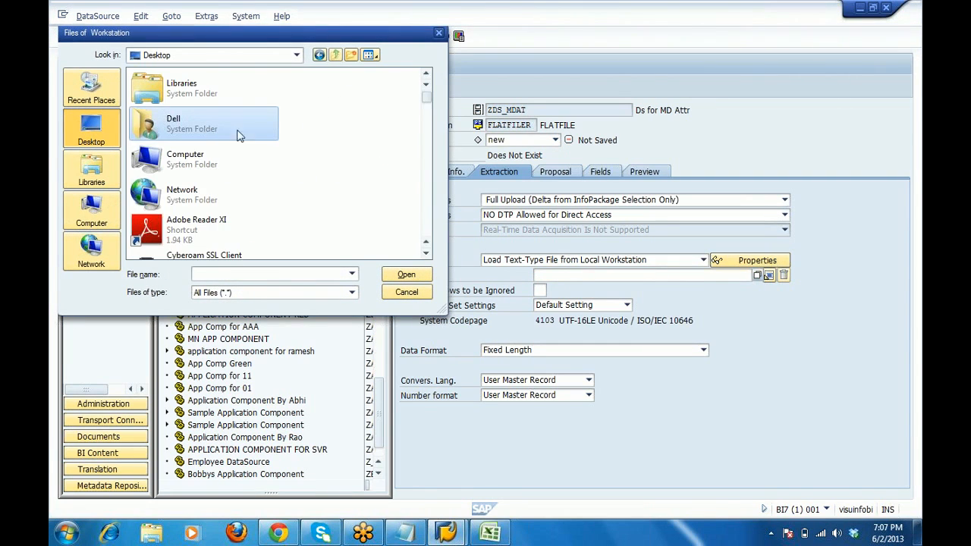
click(246, 138)
key(m)
key(m)
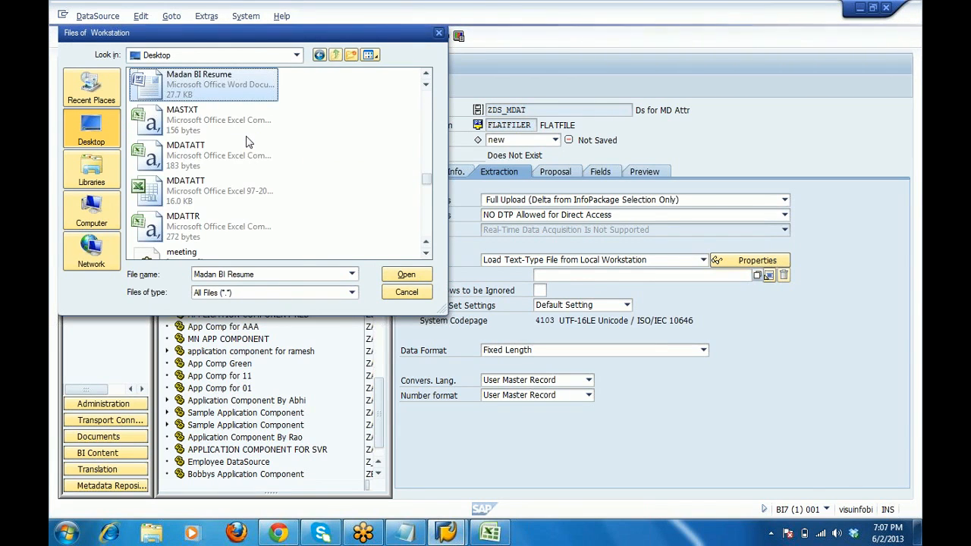
double_click(196, 231)
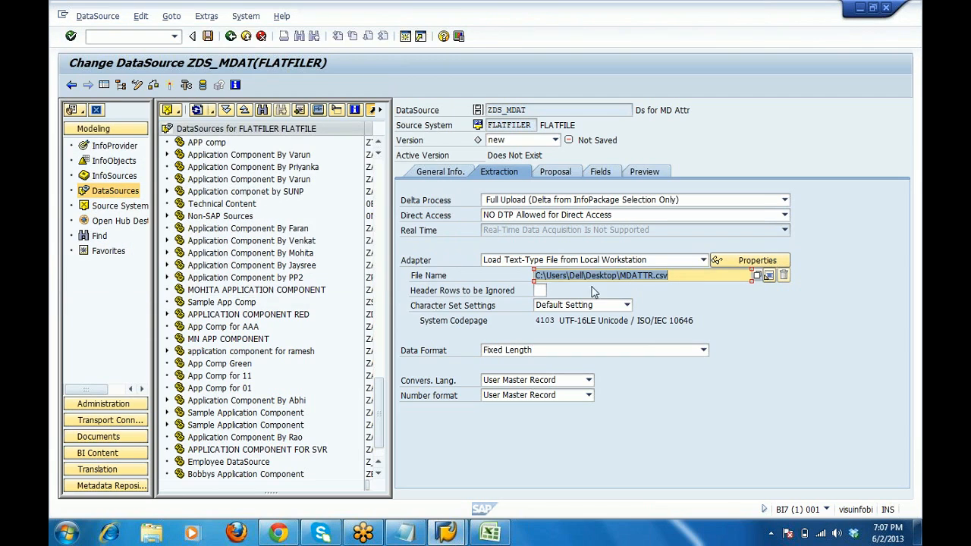
click(538, 290)
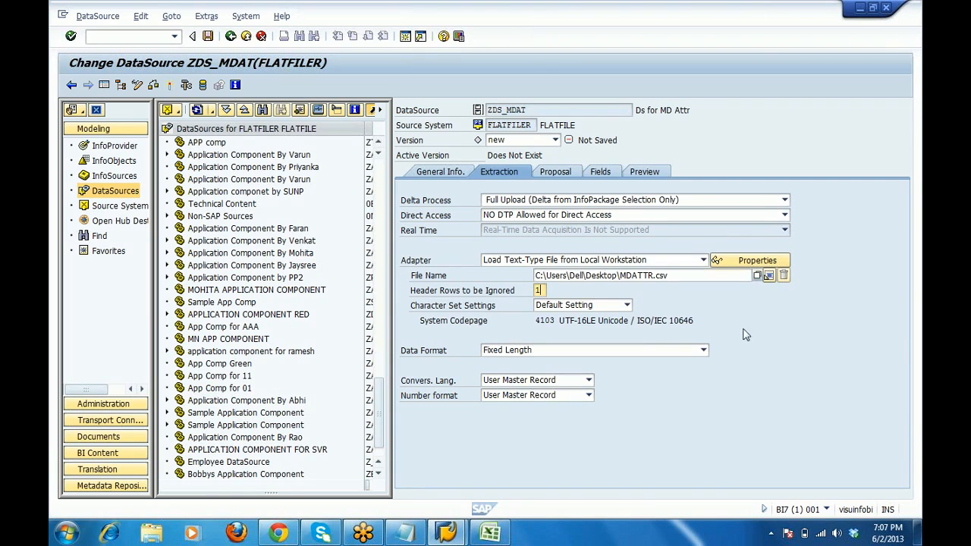
click(493, 535)
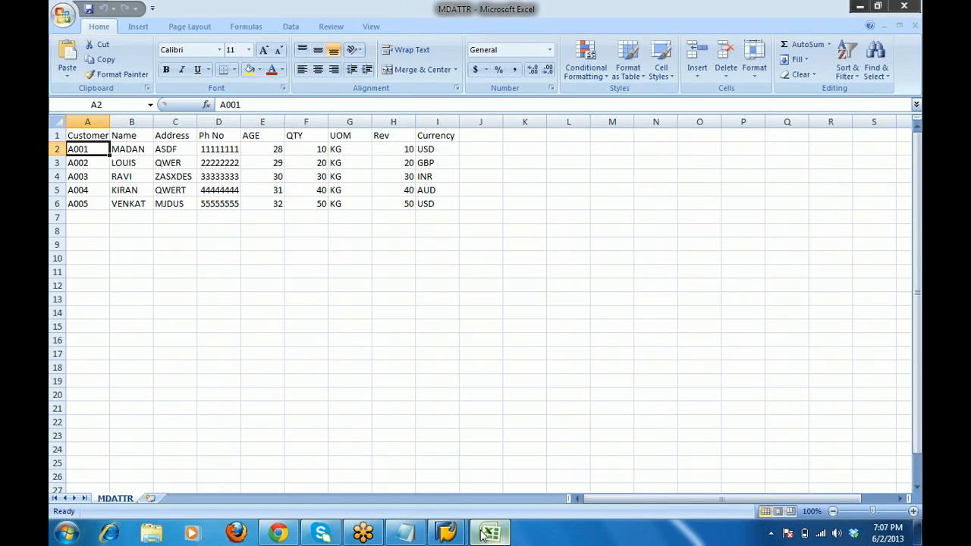
Check that MDATTR has one header row in row 1, then minimize Excel.
click(54, 135)
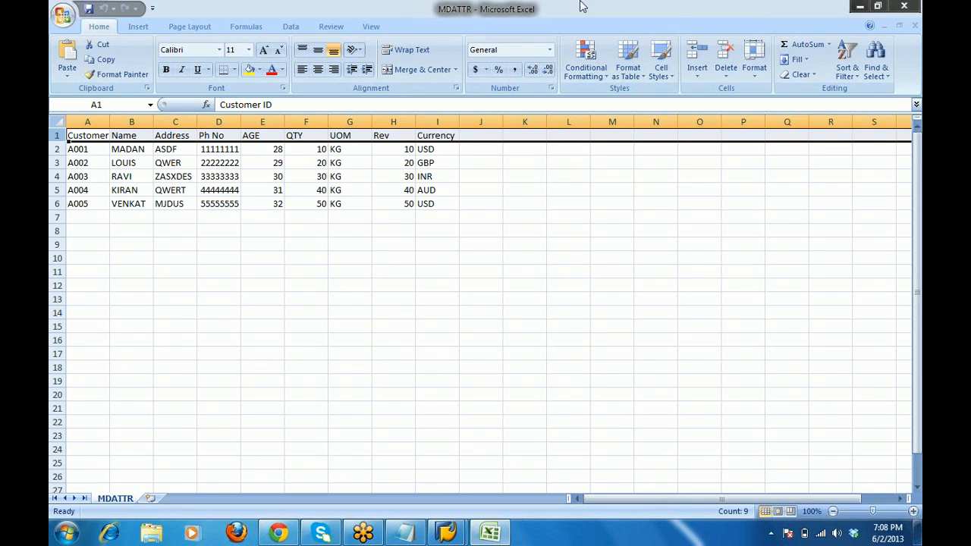
click(866, 7)
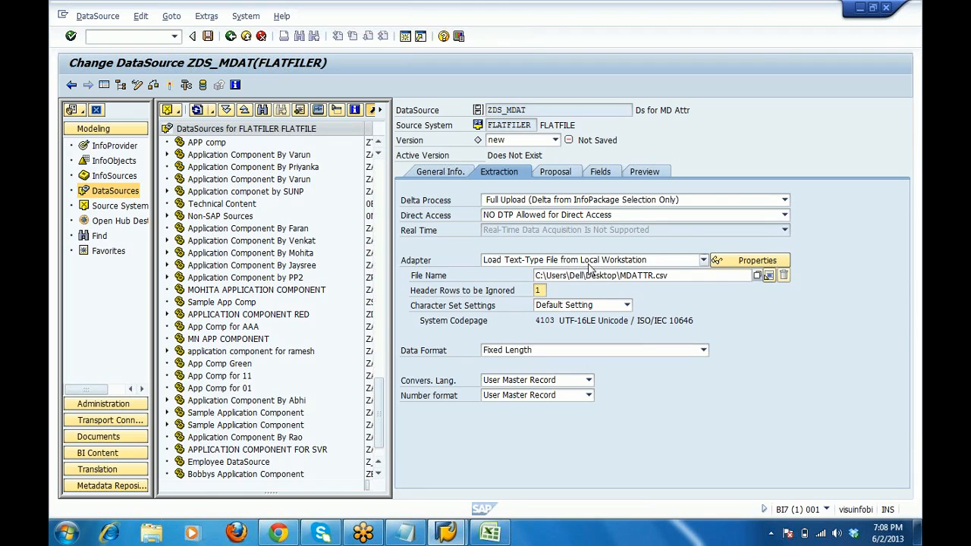
Load a local text file as Separated with Separator (CSV) using ',' and show the proposal.
click(704, 261)
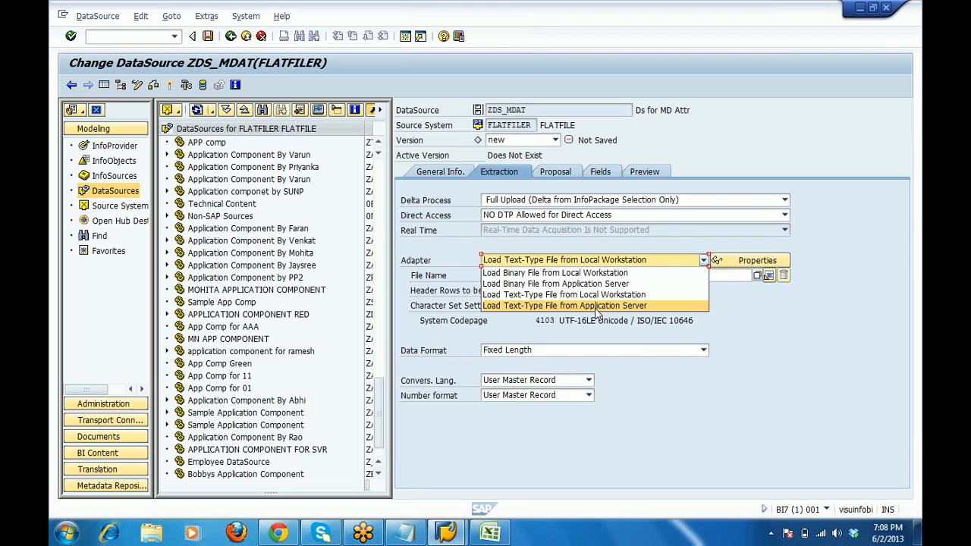
click(593, 295)
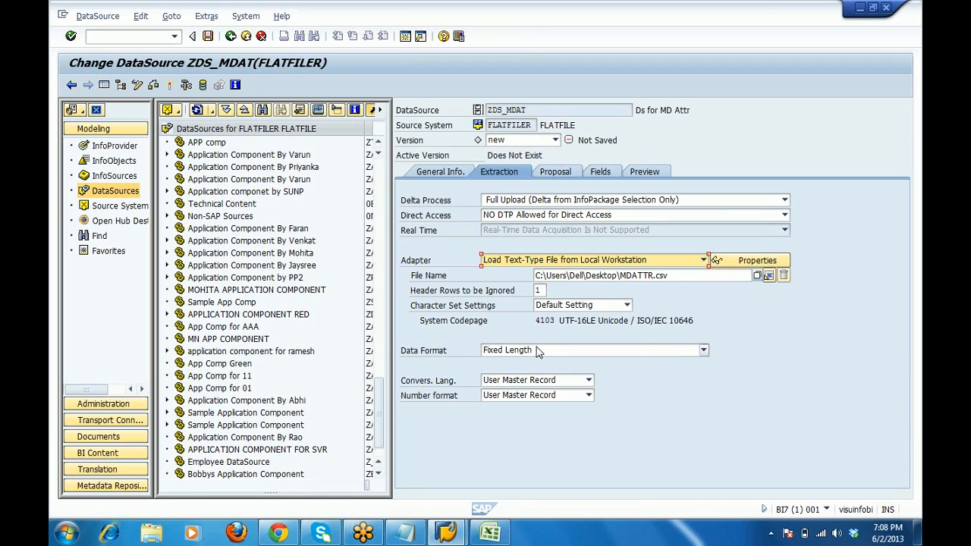
click(694, 351)
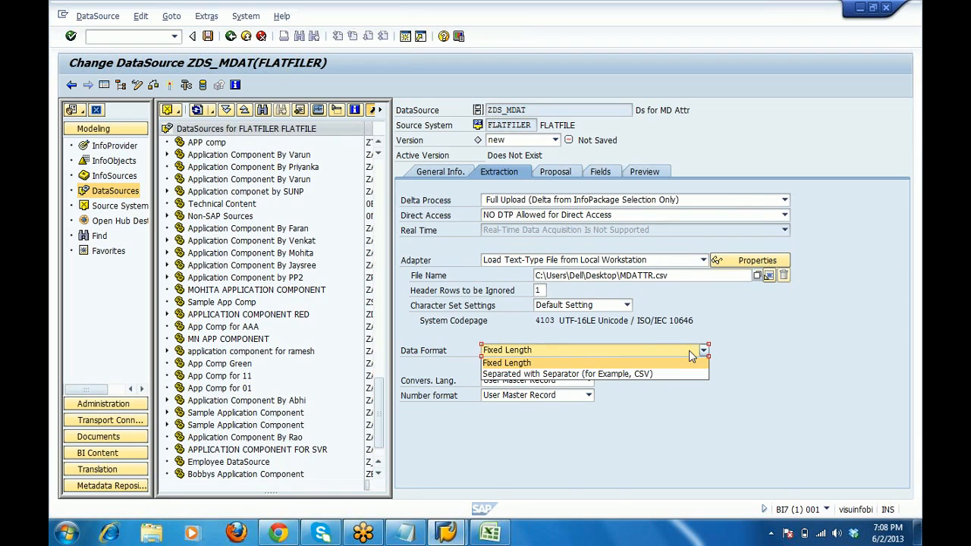
click(622, 374)
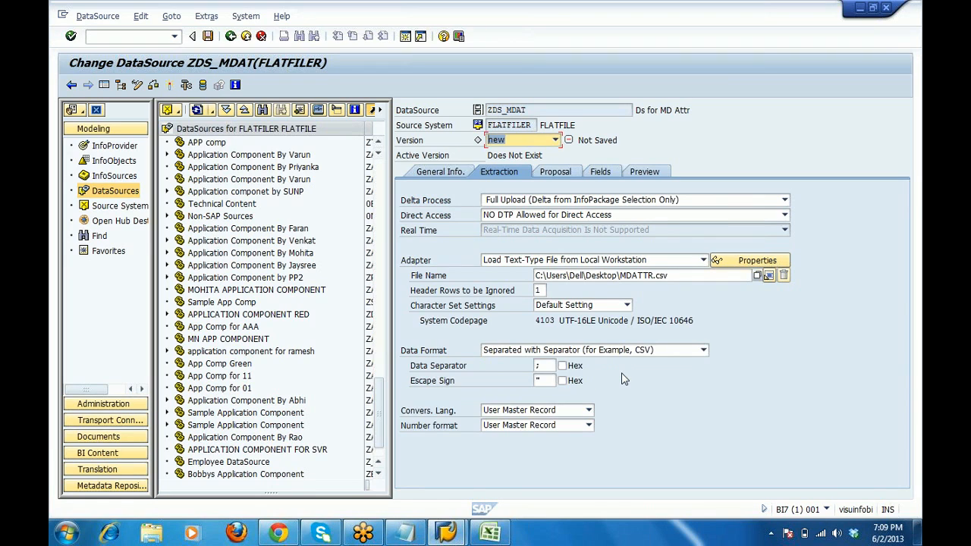
click(545, 367)
text(,)
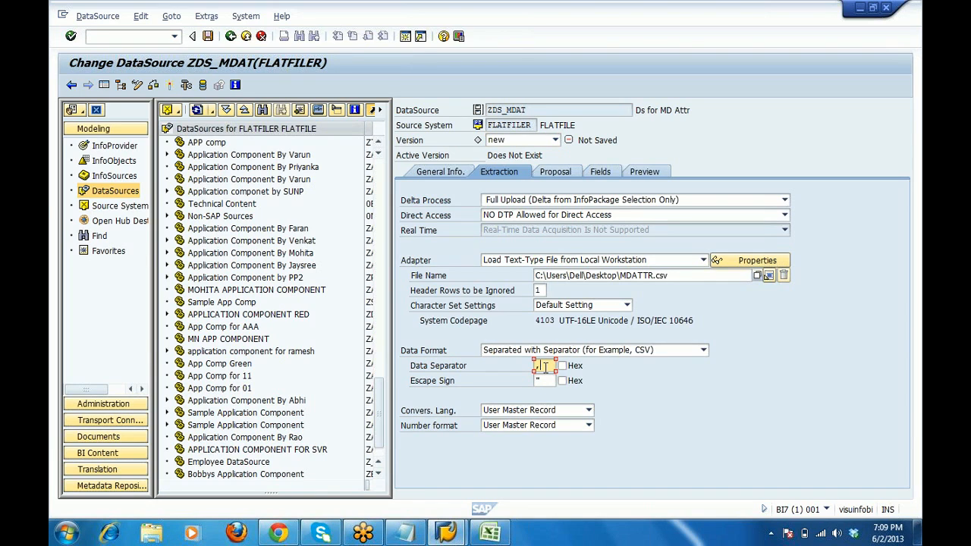
click(553, 172)
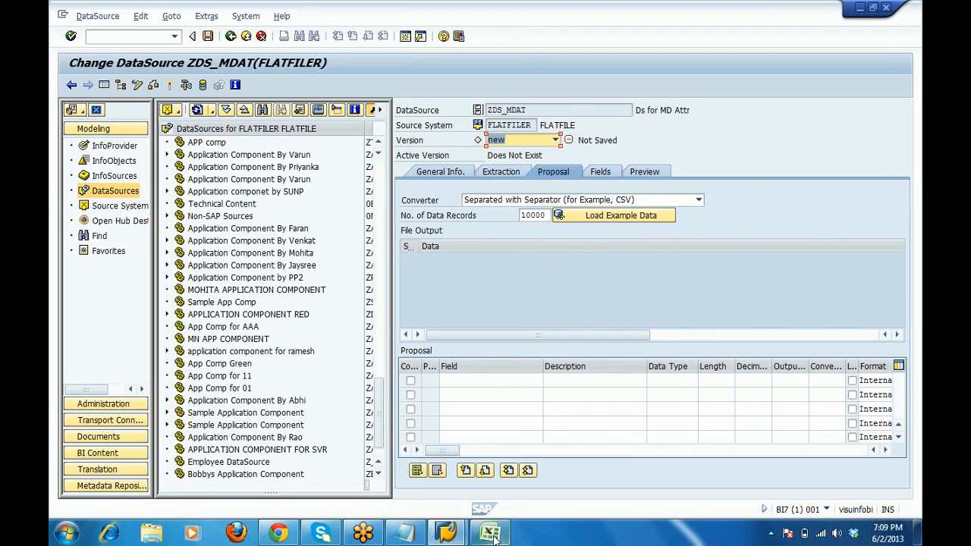
Restore the MDATTR workbook from the taskbar and close it.
mouse_move(489, 534)
click(571, 397)
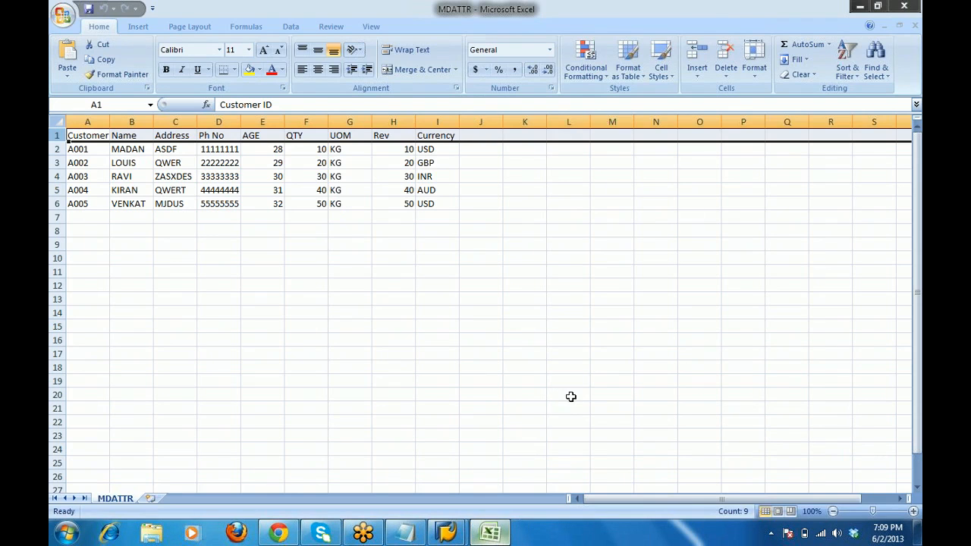
click(902, 7)
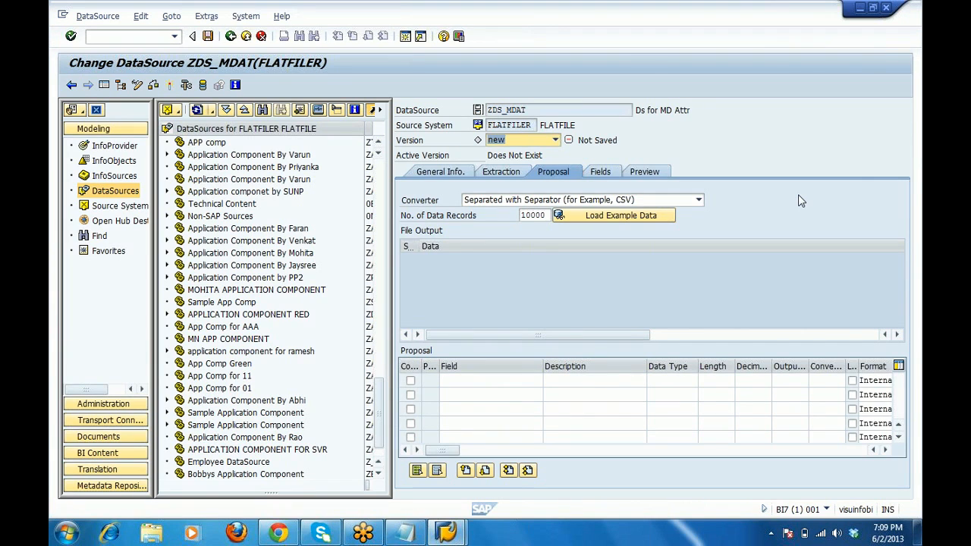
Load the MDATTR.csv example data, allowing SAP GUI file access this one time.
click(620, 219)
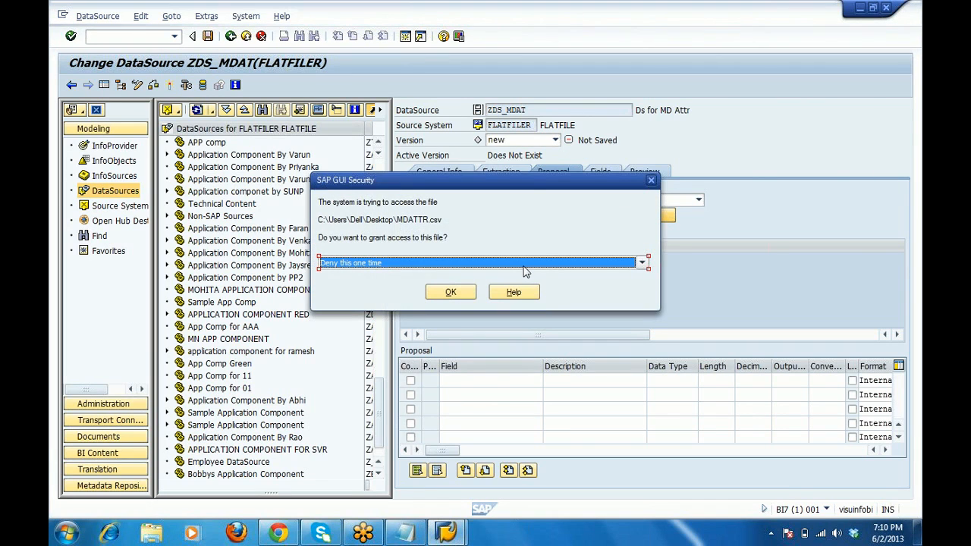
click(642, 262)
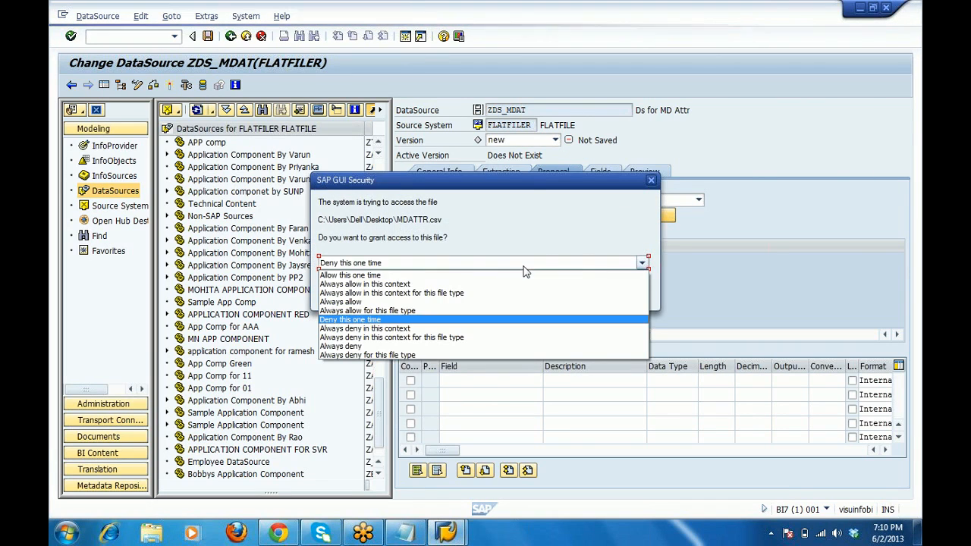
click(444, 275)
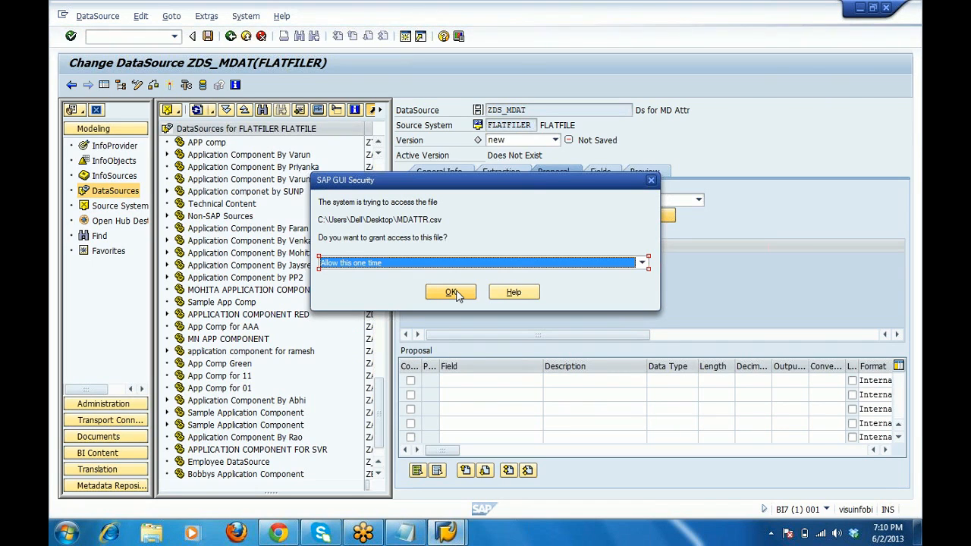
click(453, 293)
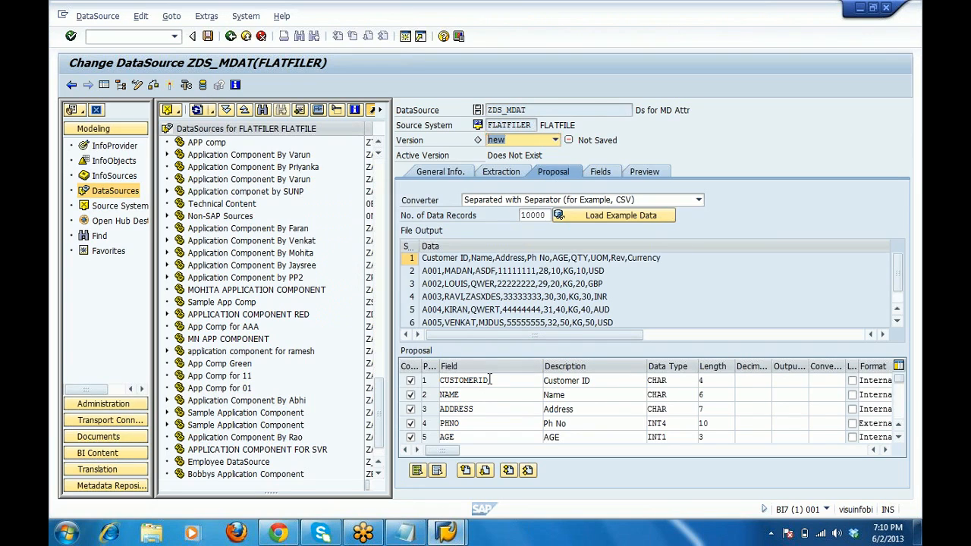
Look over the proposed field names CUSTOMERID and NAME, scrolling through the full proposed field list.
drag(489, 380, 428, 369)
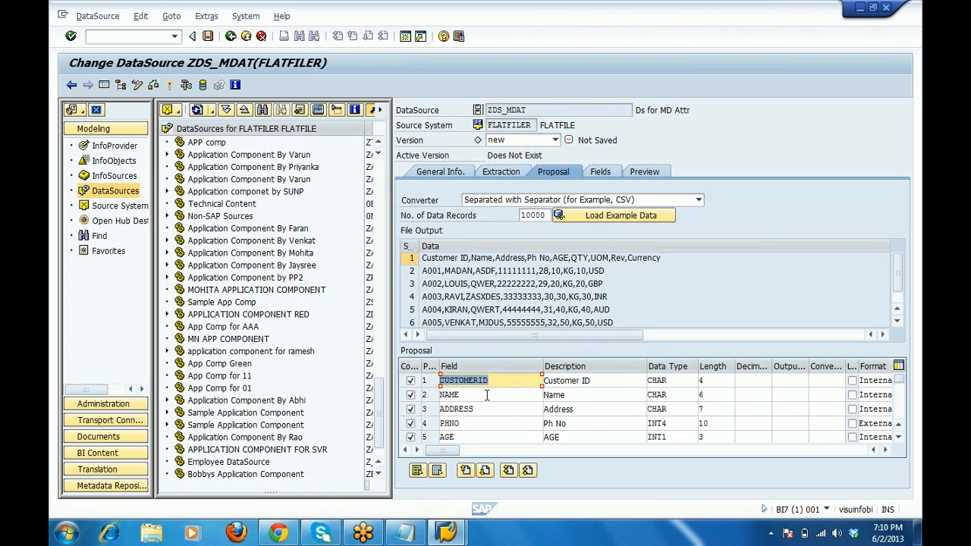
drag(485, 394, 402, 395)
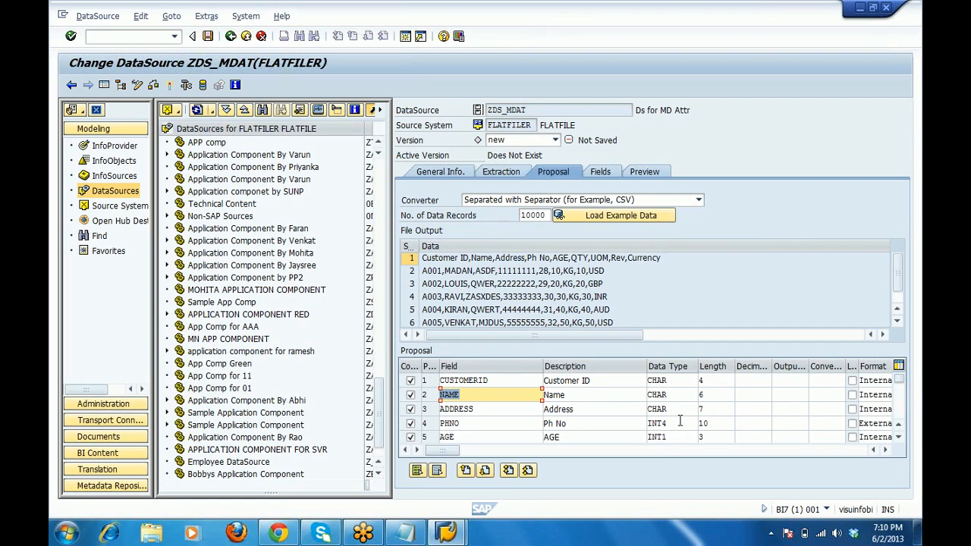
click(898, 438)
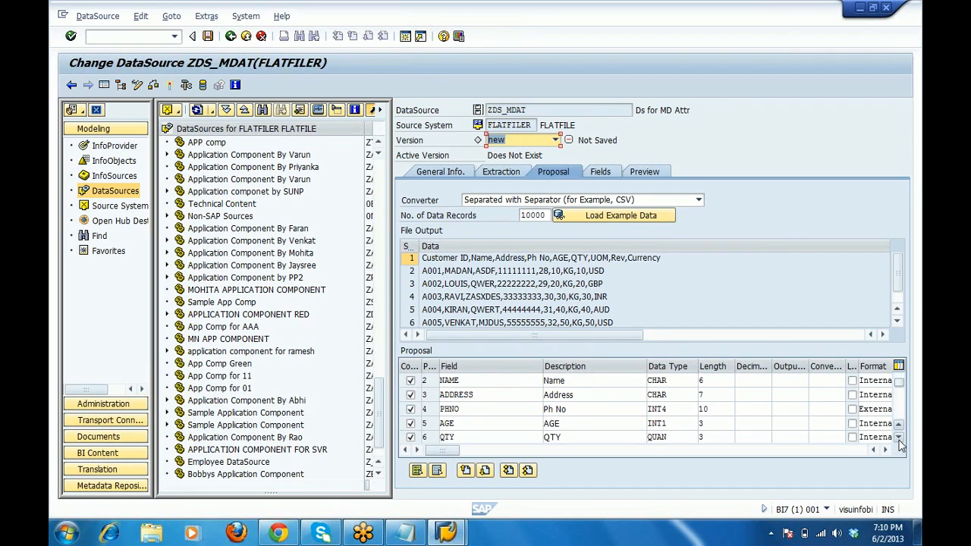
click(899, 440)
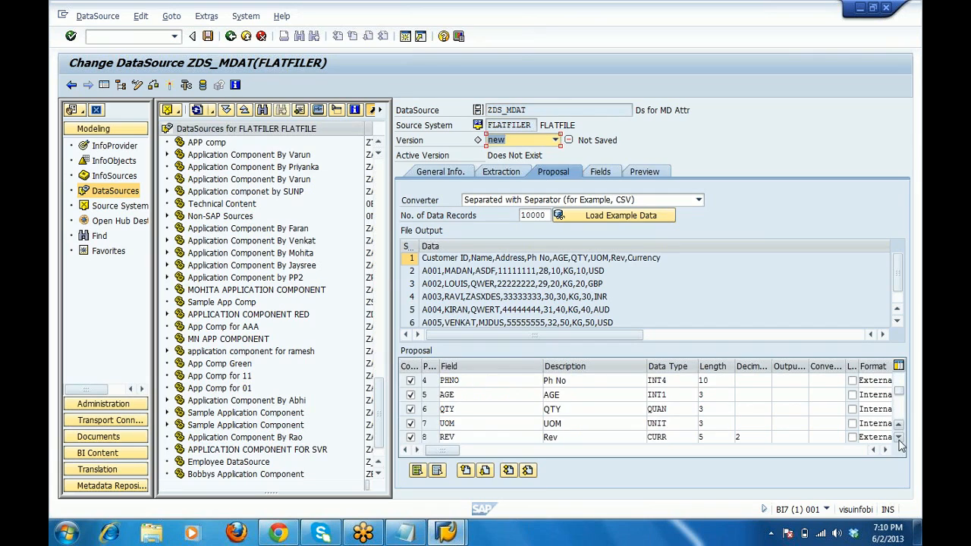
click(900, 376)
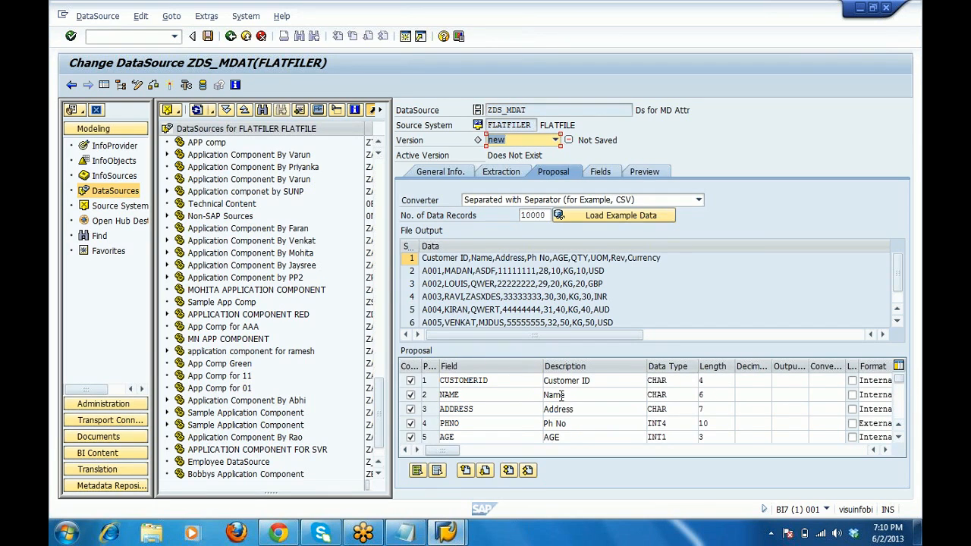
Check the proposed types: CHAR for CUSTOMERID, INT4 for PHNO, and length 4 for CUSTOMERID.
click(674, 381)
drag(673, 384, 642, 384)
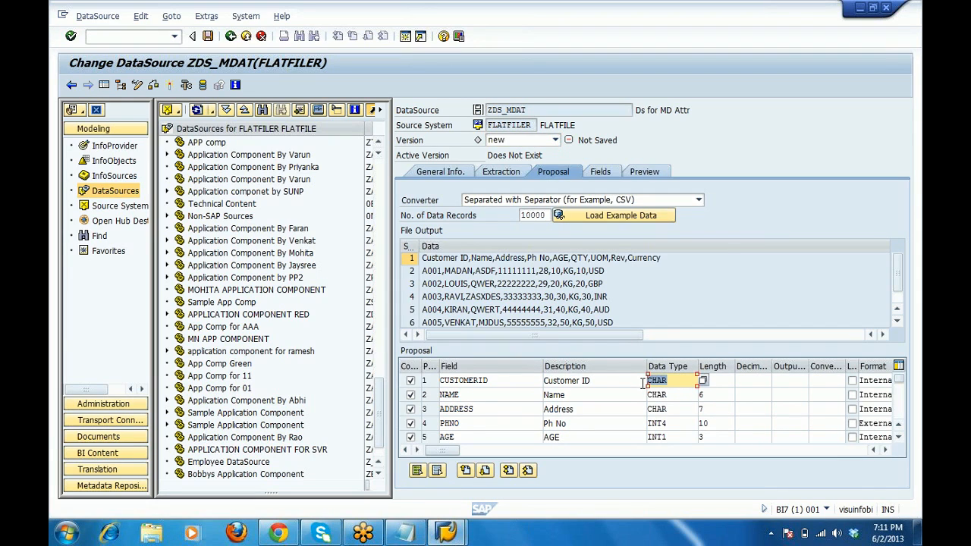
click(681, 423)
drag(681, 424, 644, 424)
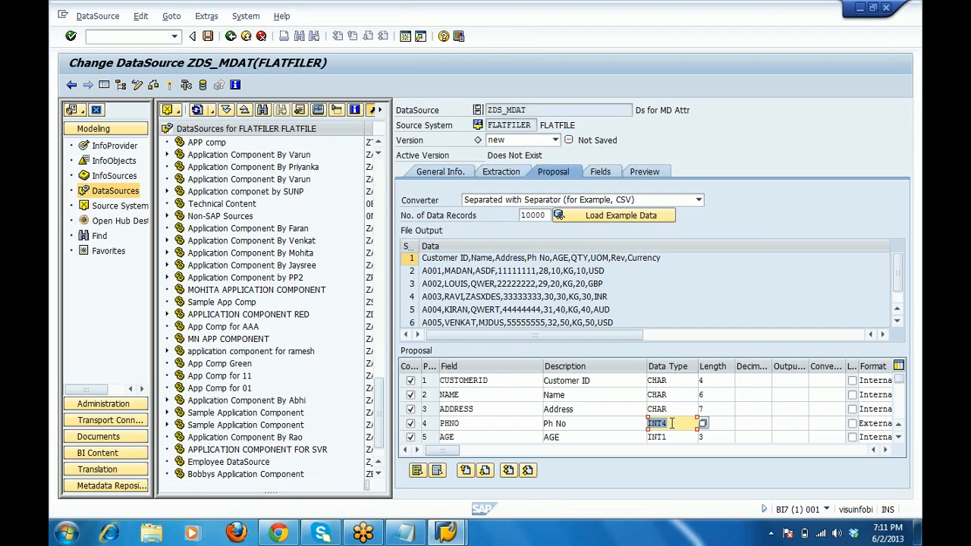
click(714, 383)
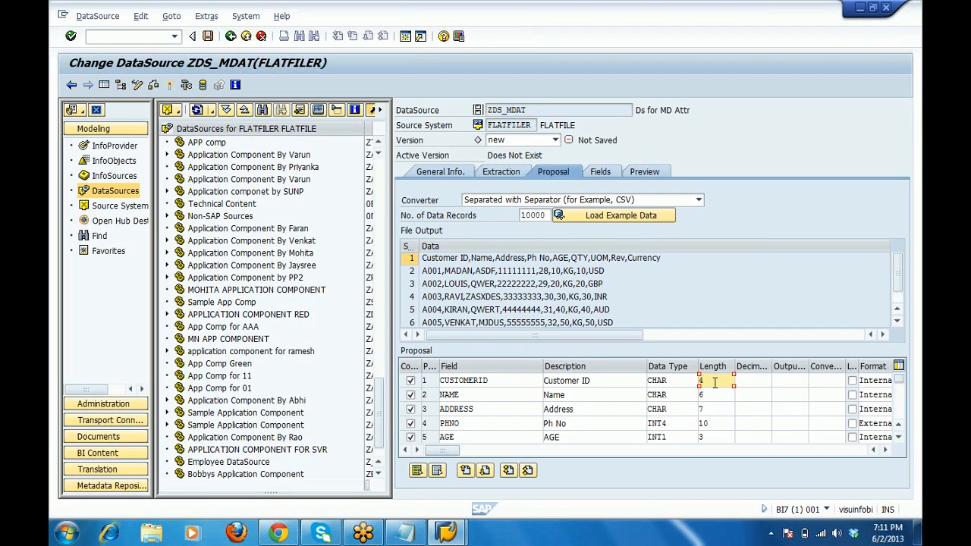
drag(714, 383, 687, 387)
click(600, 171)
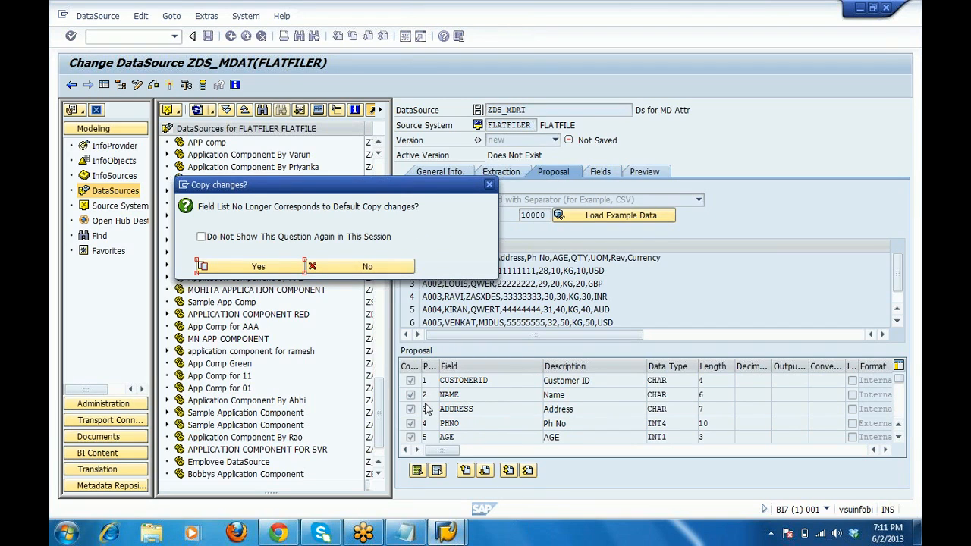
Copy the proposal into the nine-field list and go to the Preview tab.
click(277, 274)
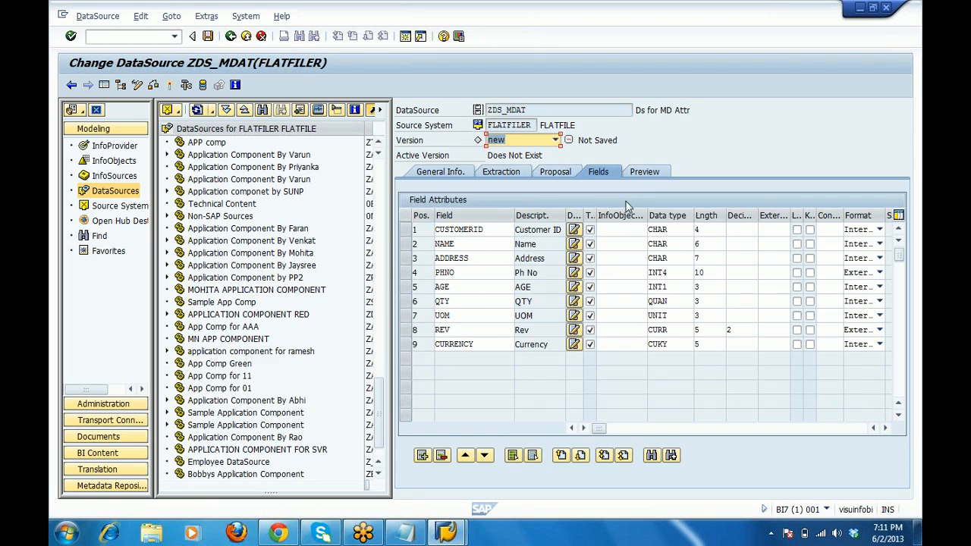
click(641, 174)
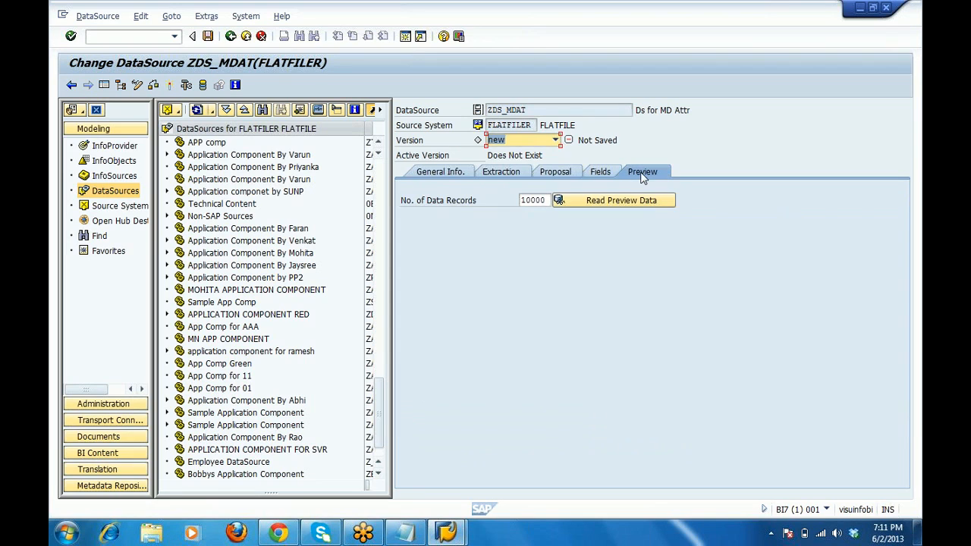
Request the preview data and choose Activate for the inactive ZDS_MDAT DataSource.
click(596, 203)
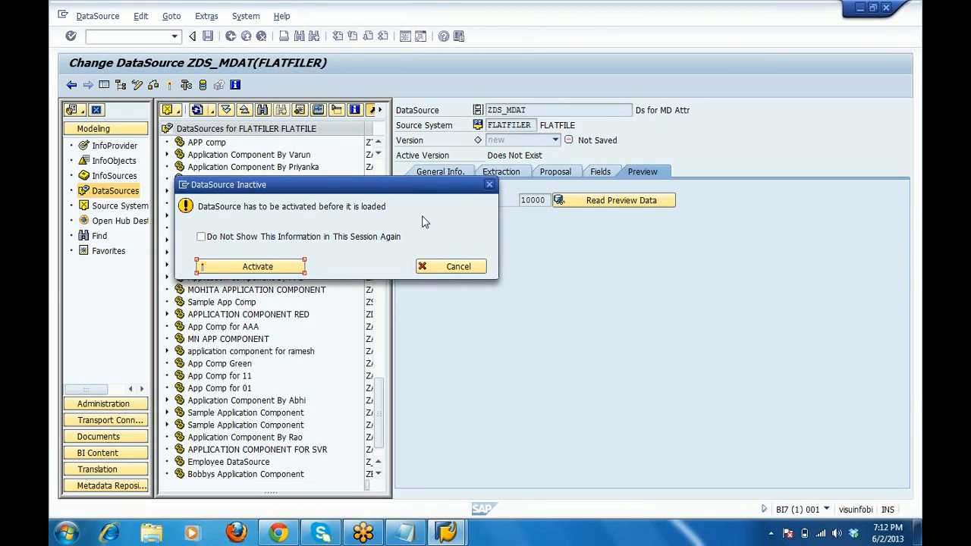
click(271, 269)
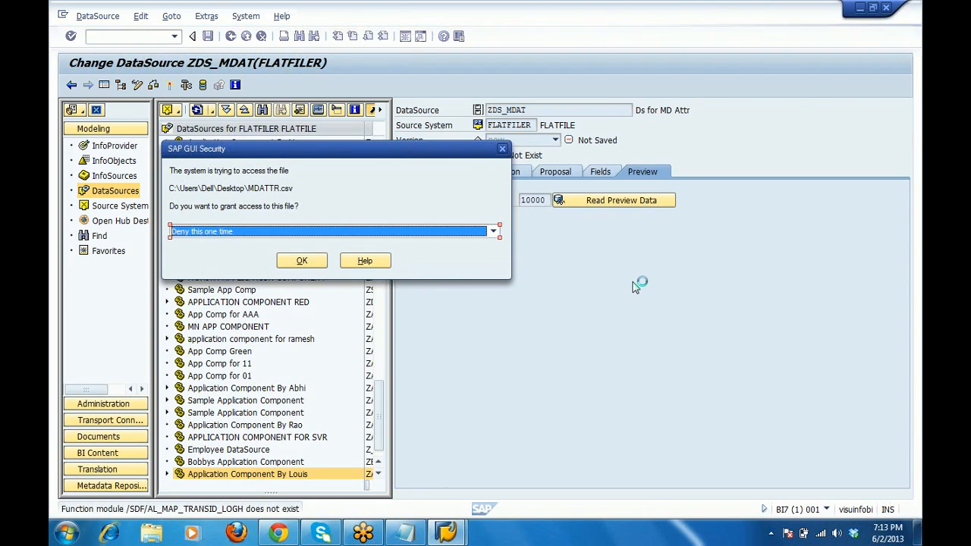
Grant MDATTR.csv access with 'Allow this one time' in the SAP GUI Security prompt.
click(494, 232)
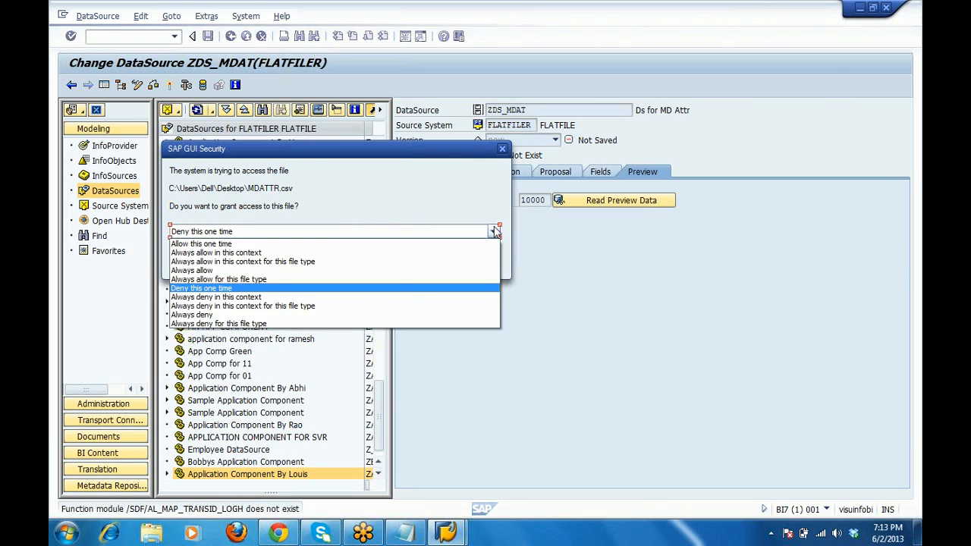
click(377, 245)
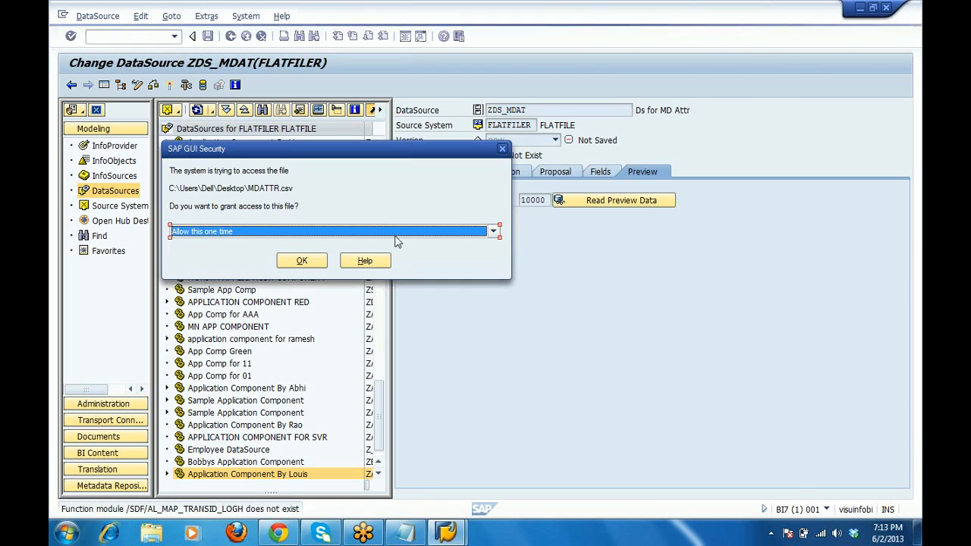
click(302, 261)
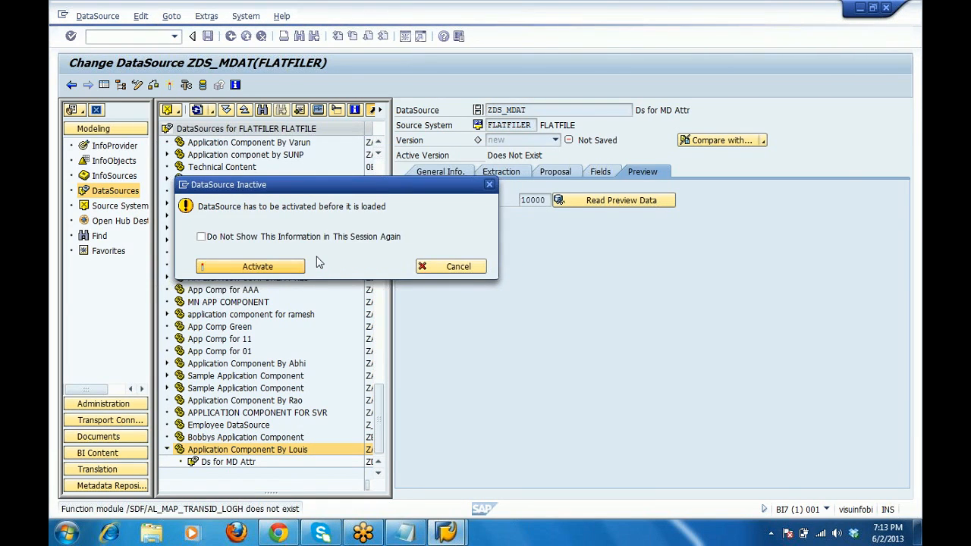
Activate ZDS_MDAT so the preview lists records A001 to A005, then bring up the Notepad notes.
click(302, 265)
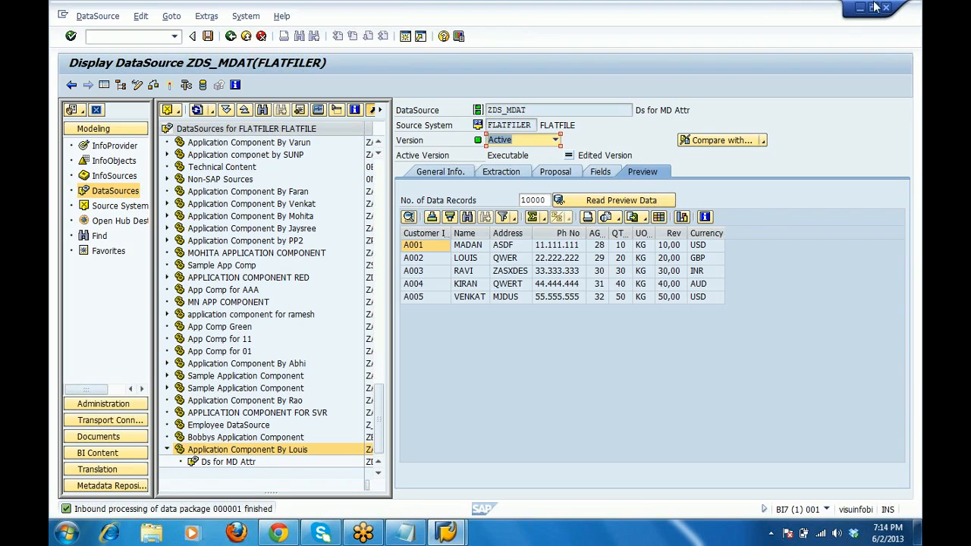
click(406, 534)
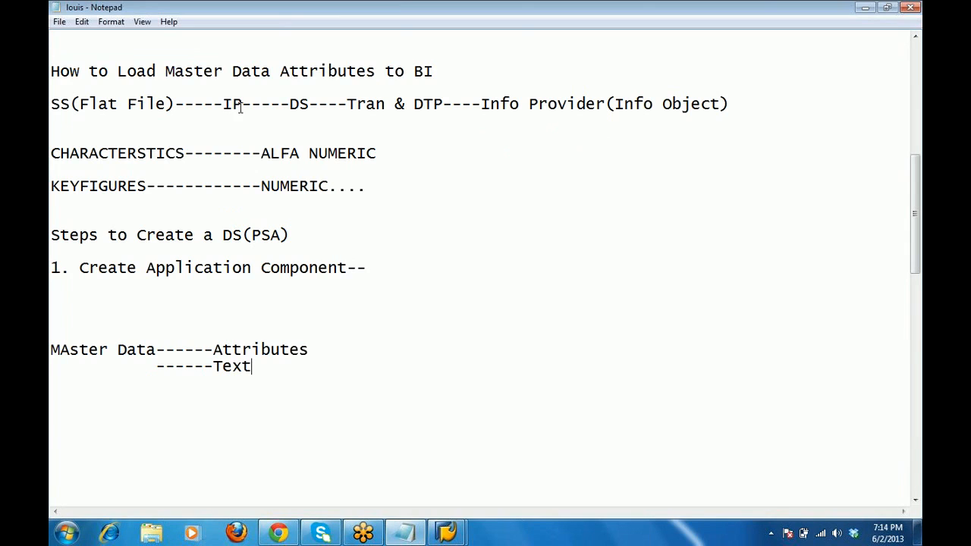
Highlight 'IP' in the Notepad load-flow line, then minimize Notepad.
drag(243, 106, 223, 106)
click(864, 7)
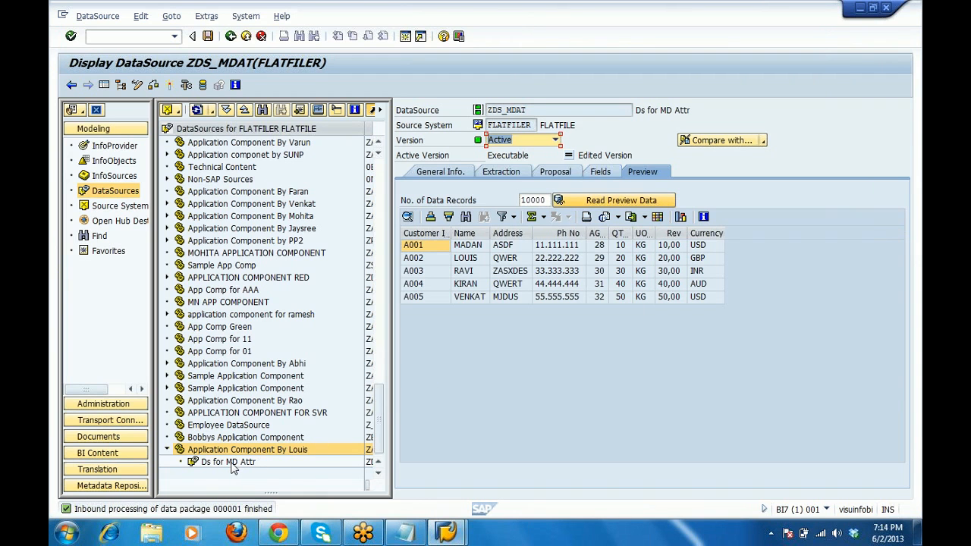
Begin creating an InfoPackage for Ds for MD Attr, then cancel it.
click(227, 462)
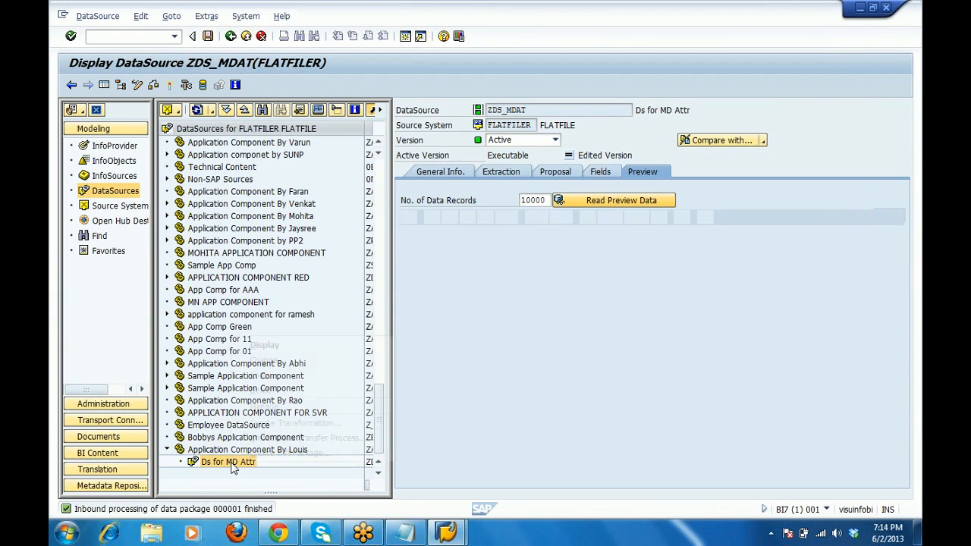
right_click(228, 462)
click(288, 453)
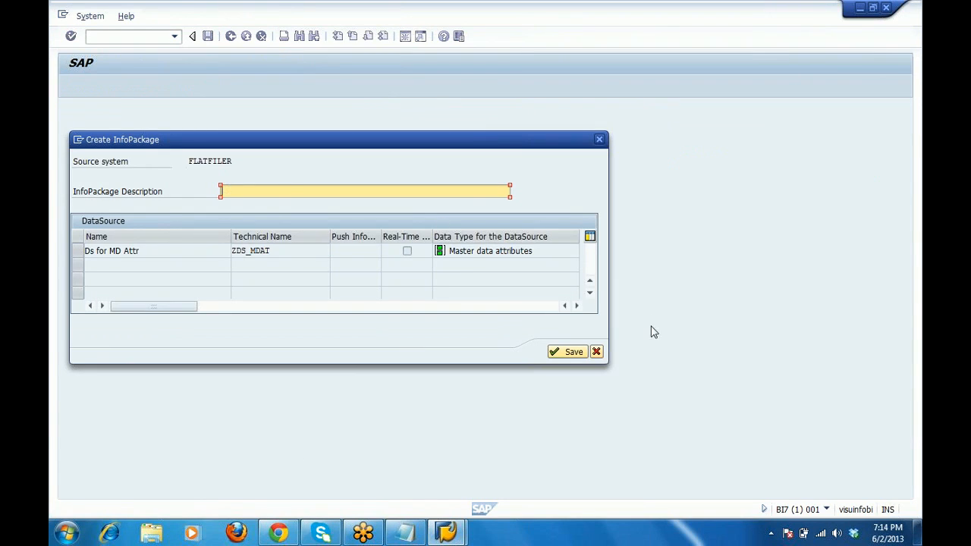
click(597, 352)
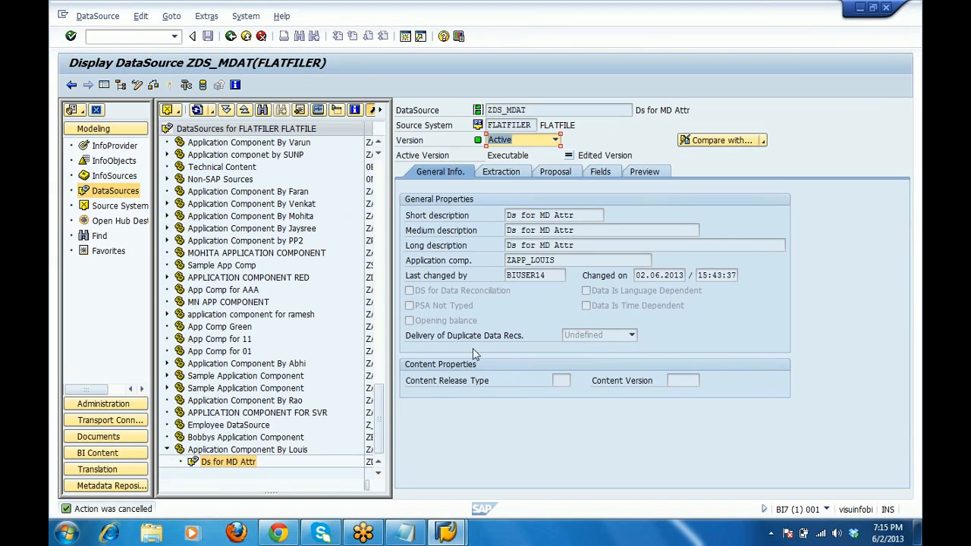
Reread the ZDS_MDAT preview from MDATTR.csv with one-time file access, then start a new InfoPackage.
click(649, 172)
click(595, 201)
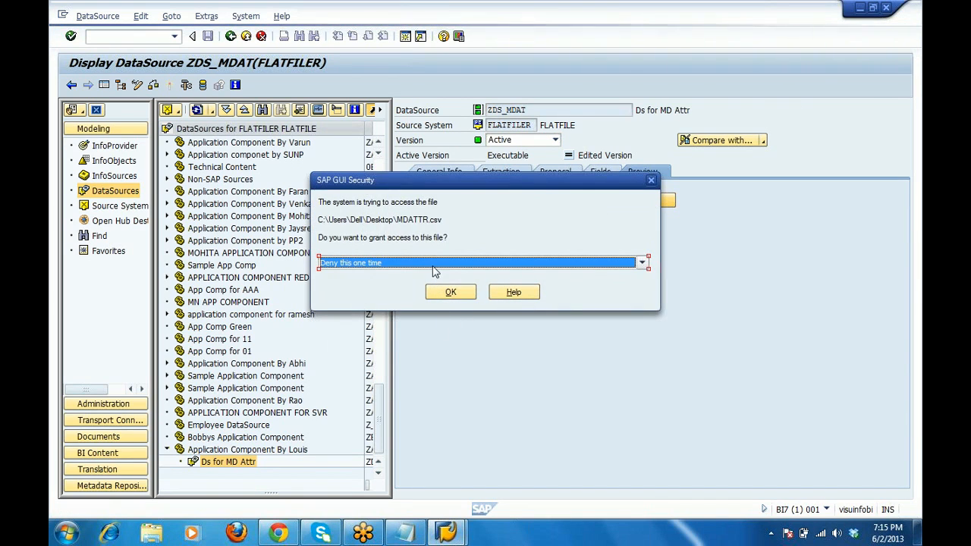
click(433, 264)
click(414, 277)
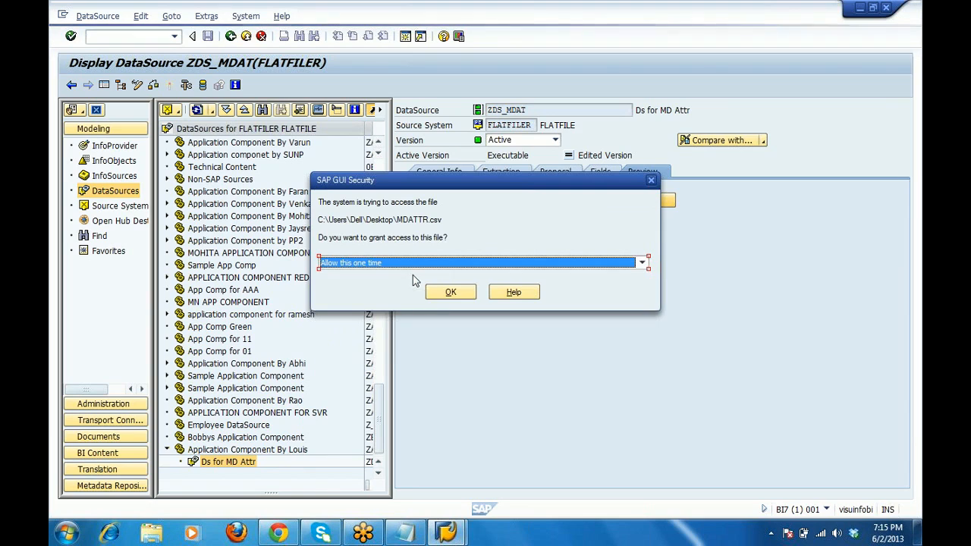
click(449, 295)
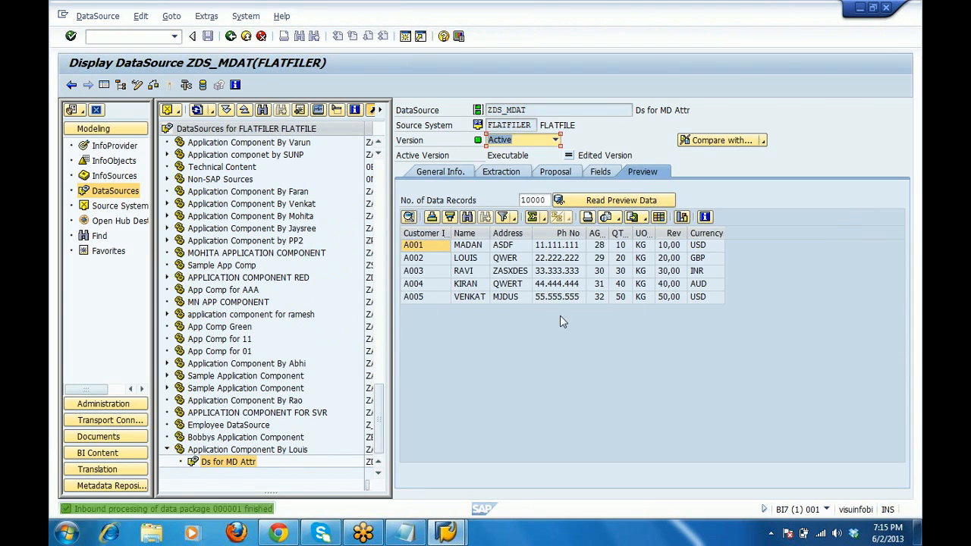
right_click(233, 468)
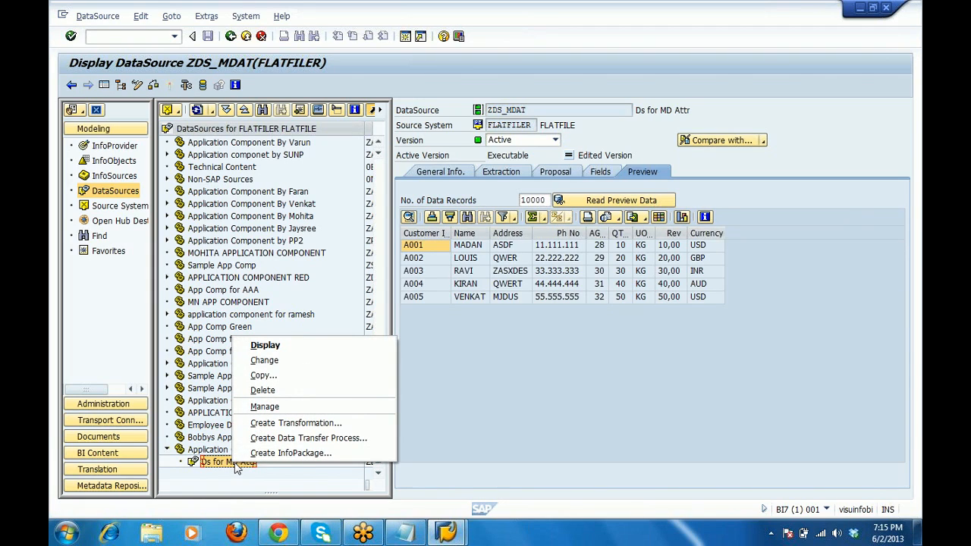
click(270, 453)
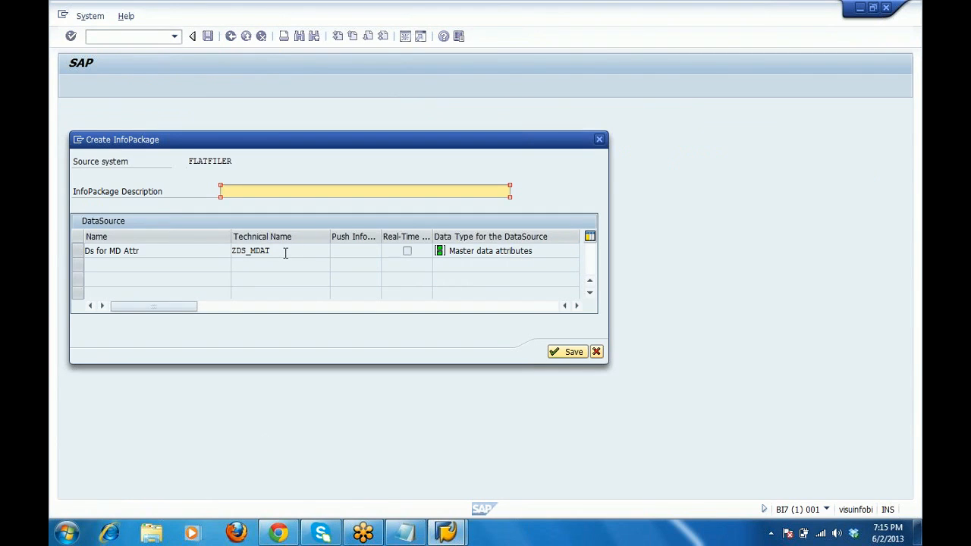
Name the InfoPackage ZDS_MDAT_IP by pasting ZDS_MDAT and appending _IP, then save it.
drag(285, 253, 210, 258)
key(ctrl+c)
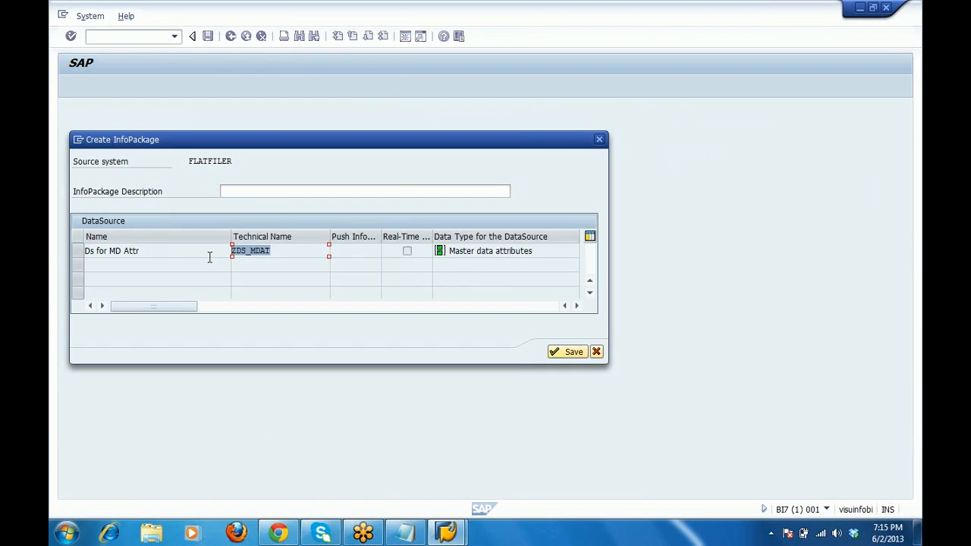
click(244, 191)
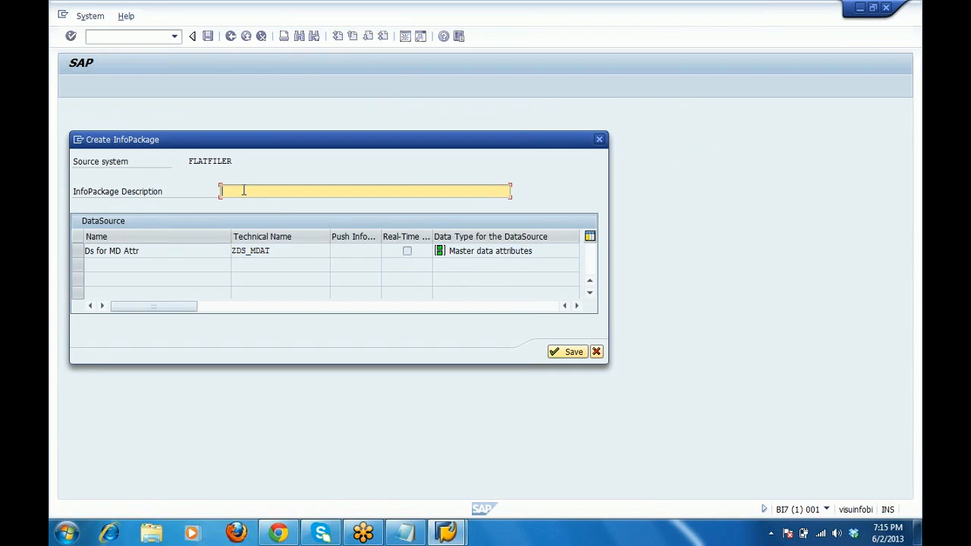
key(ctrl+v)
text(_IP)
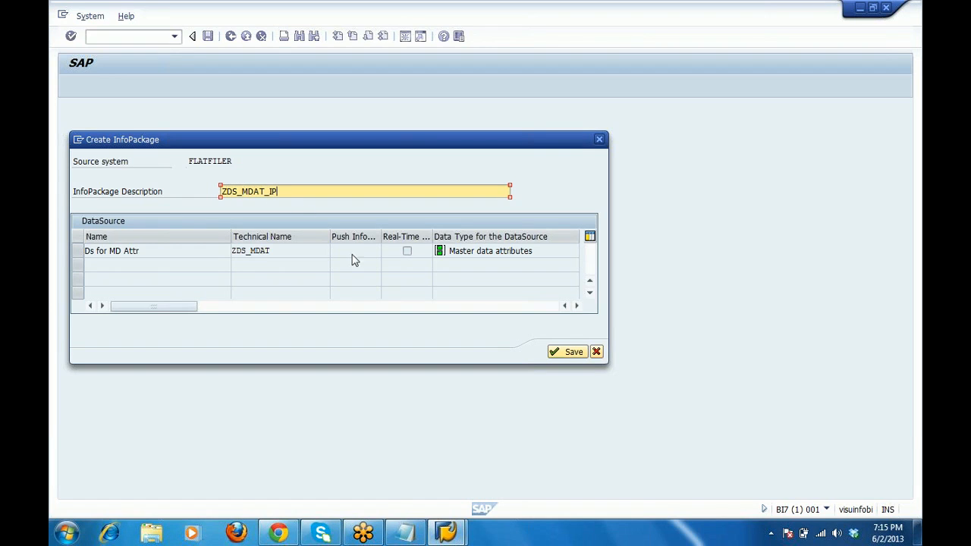
click(575, 352)
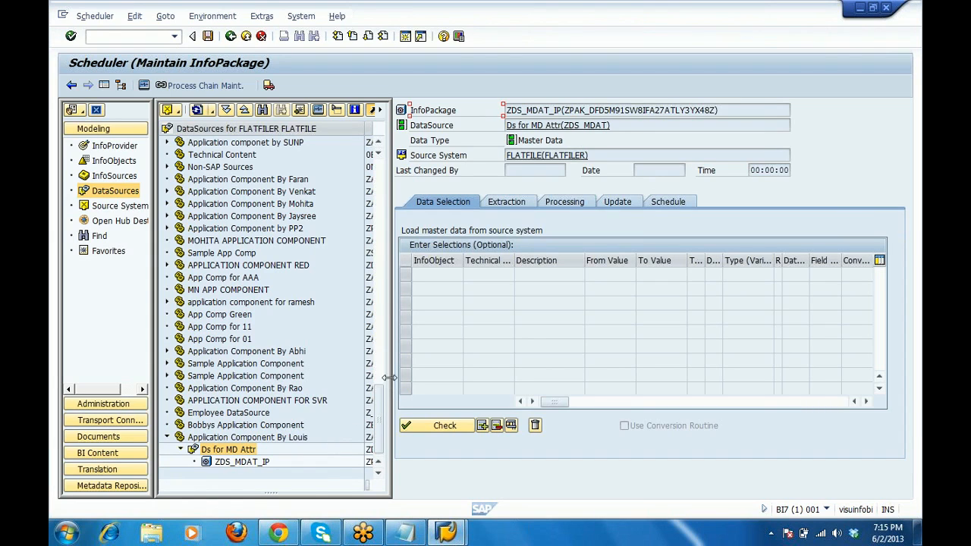
Open ZDS_MDAT_IP's Extraction settings, showing source file MDATTR.csv and the comma-separated format.
drag(402, 379, 500, 400)
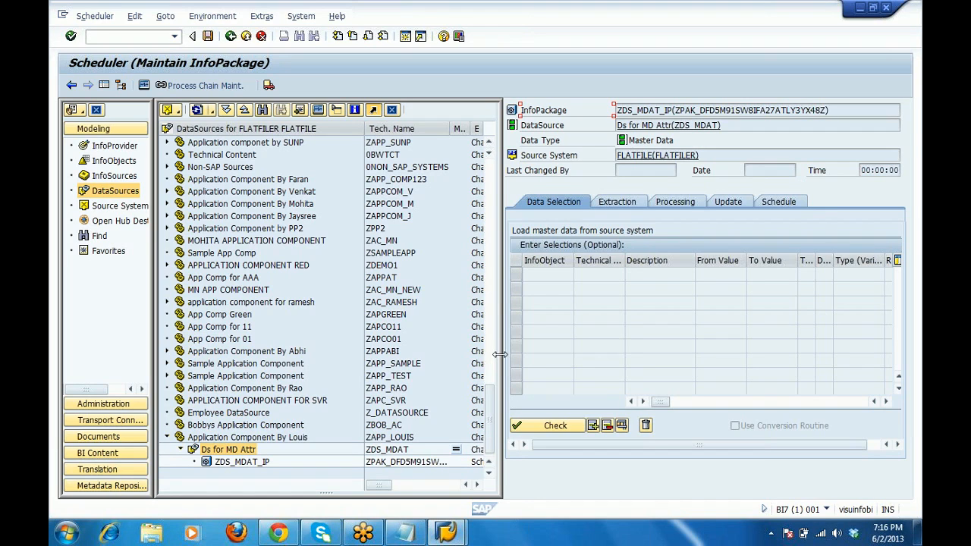
drag(500, 354, 392, 349)
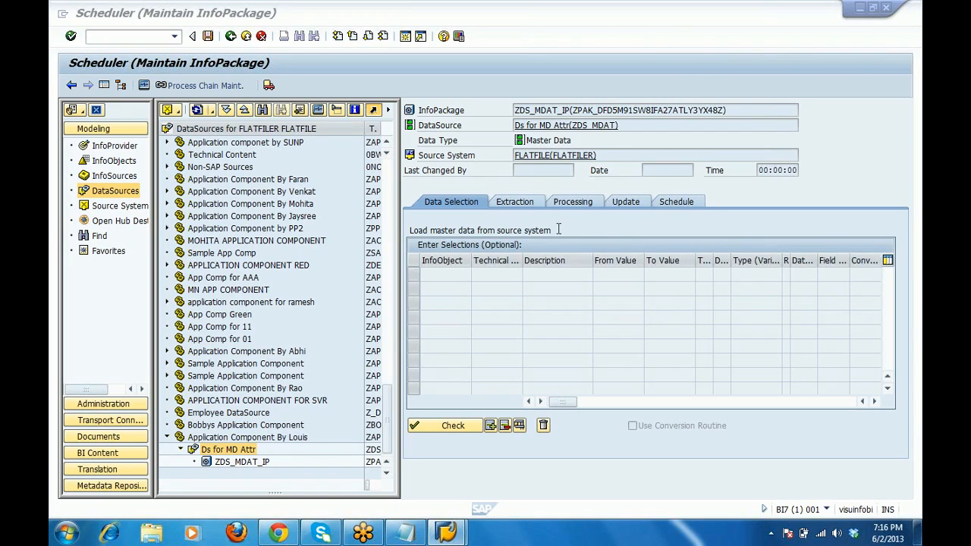
click(527, 207)
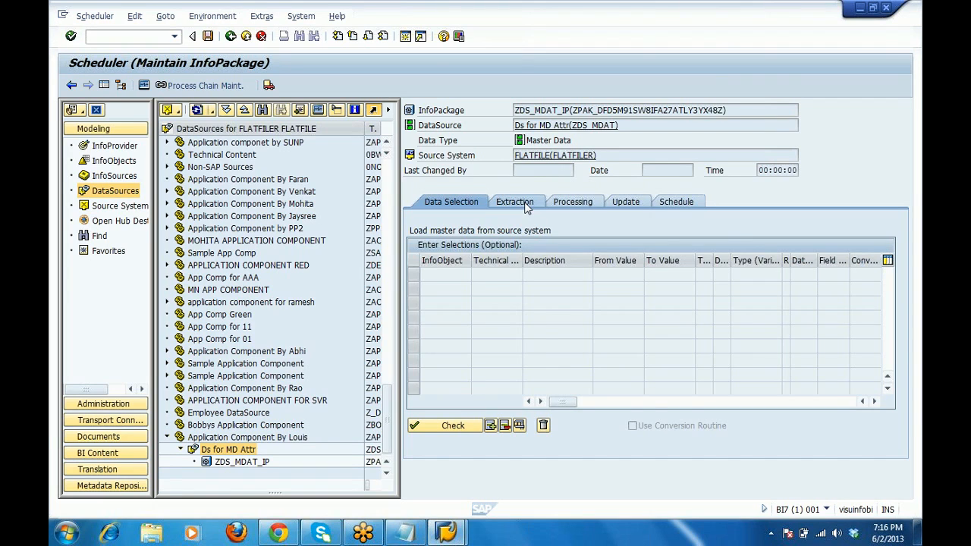
click(528, 207)
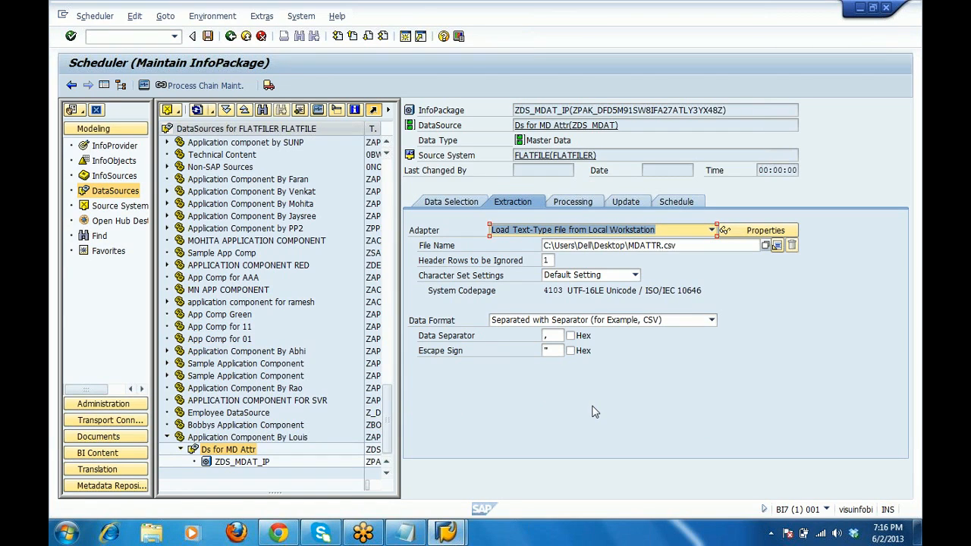
Check the source file path and header rows, then review PSA-only processing and Full Update mode.
click(695, 247)
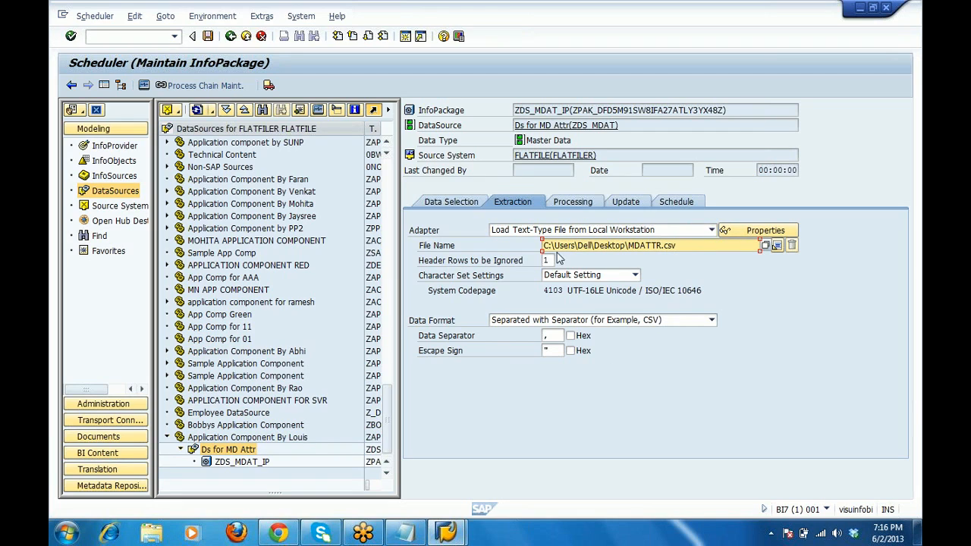
click(547, 261)
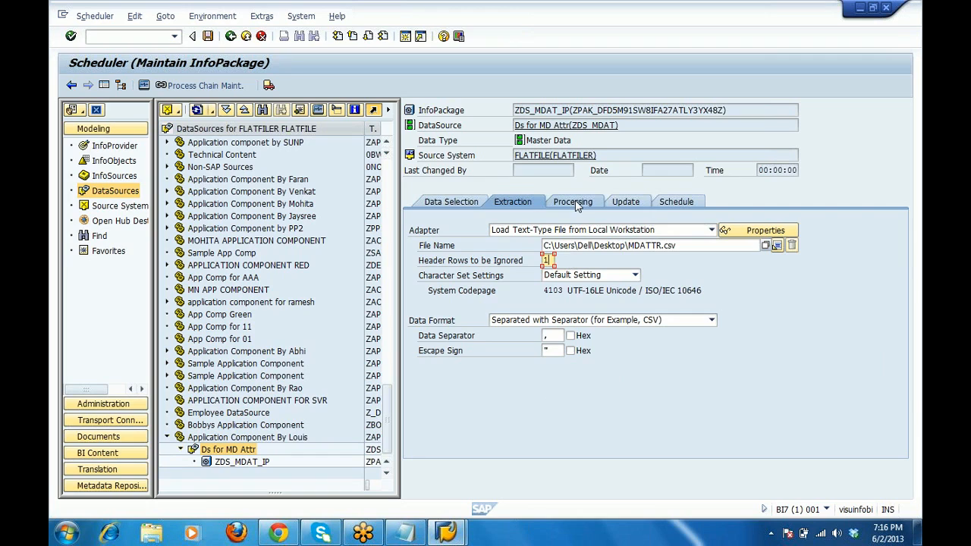
click(575, 204)
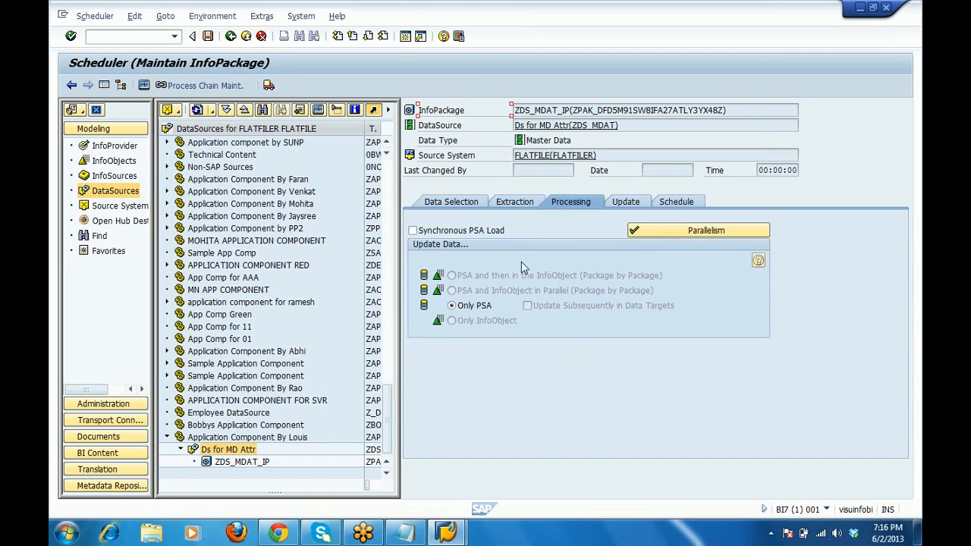
click(625, 203)
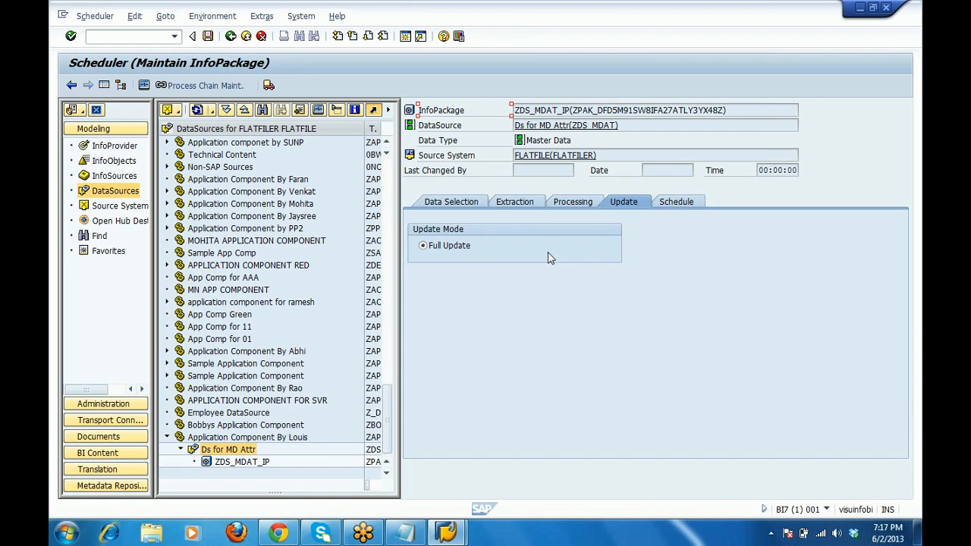
Go to the InfoPackage's Schedule options and bring up the background start-time settings.
click(692, 206)
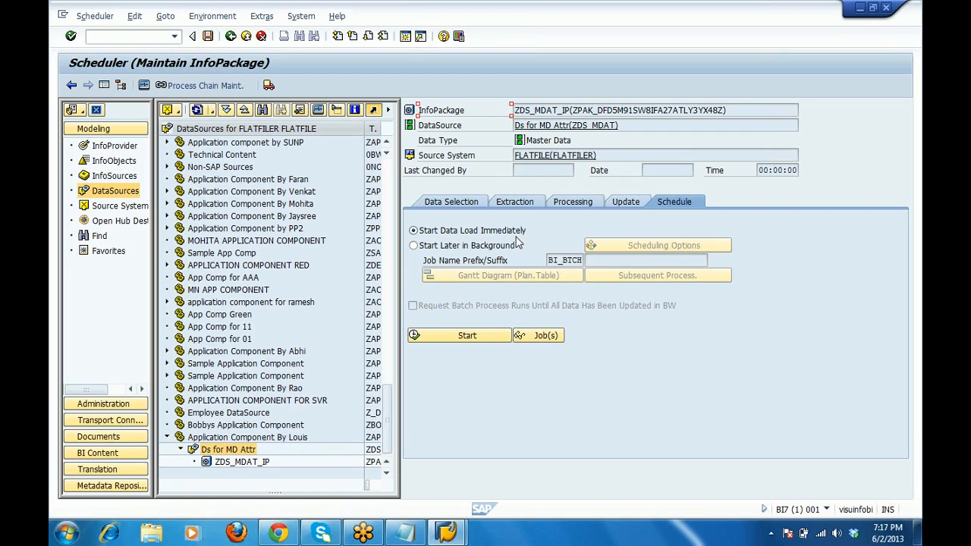
click(449, 247)
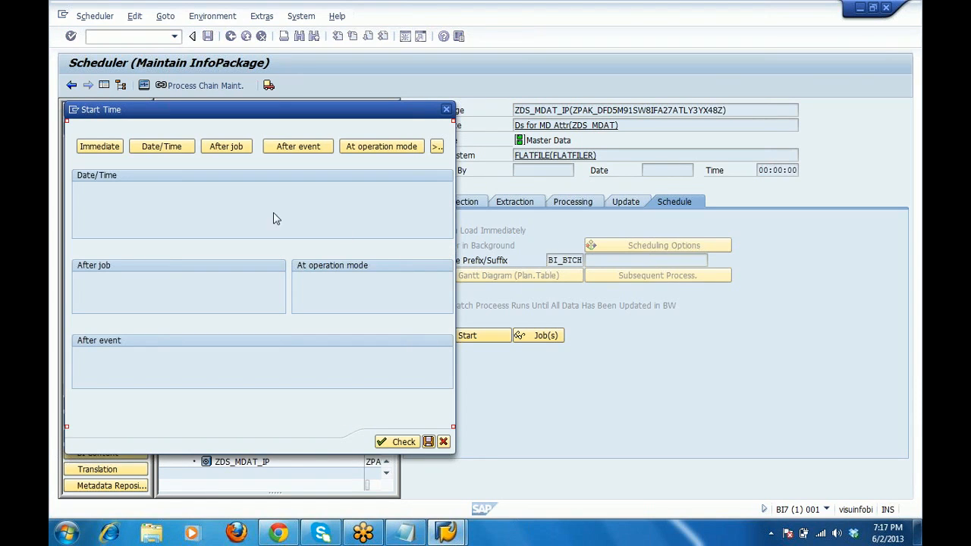
Schedule the start by date/time and tick Periodic job, leaving Period values unchosen.
click(149, 154)
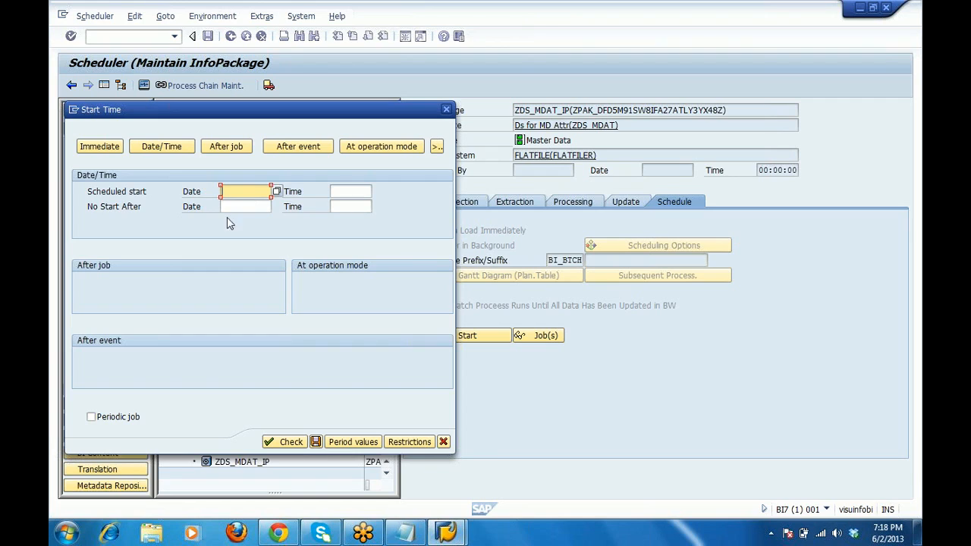
click(91, 419)
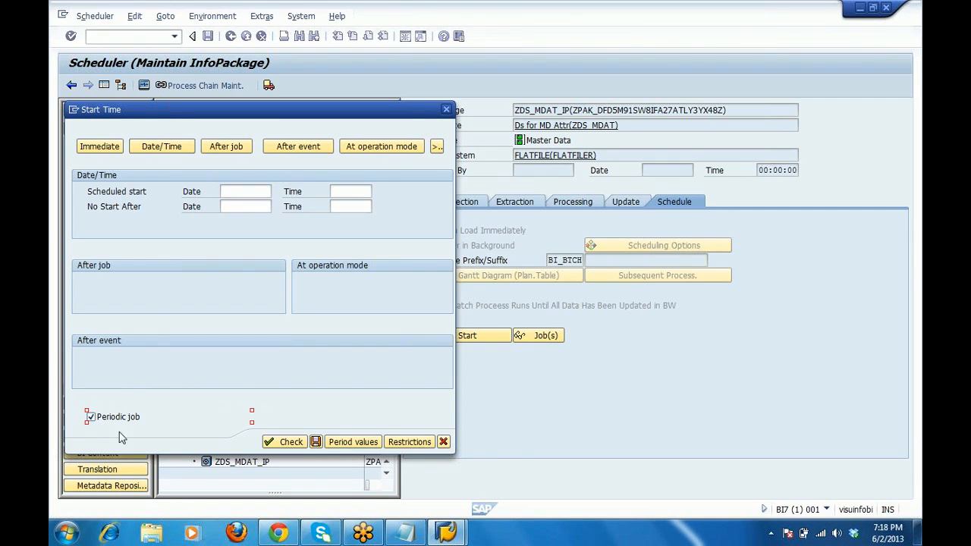
click(356, 443)
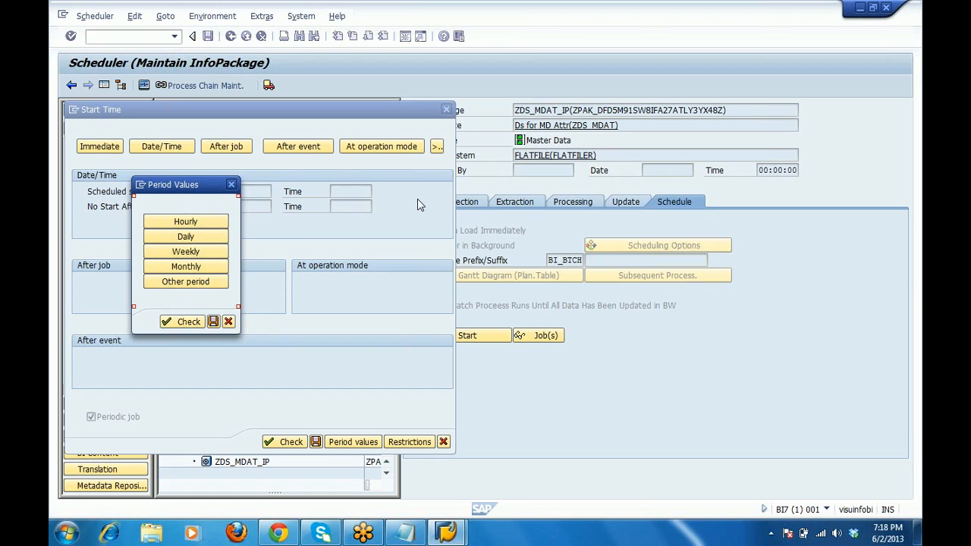
click(232, 186)
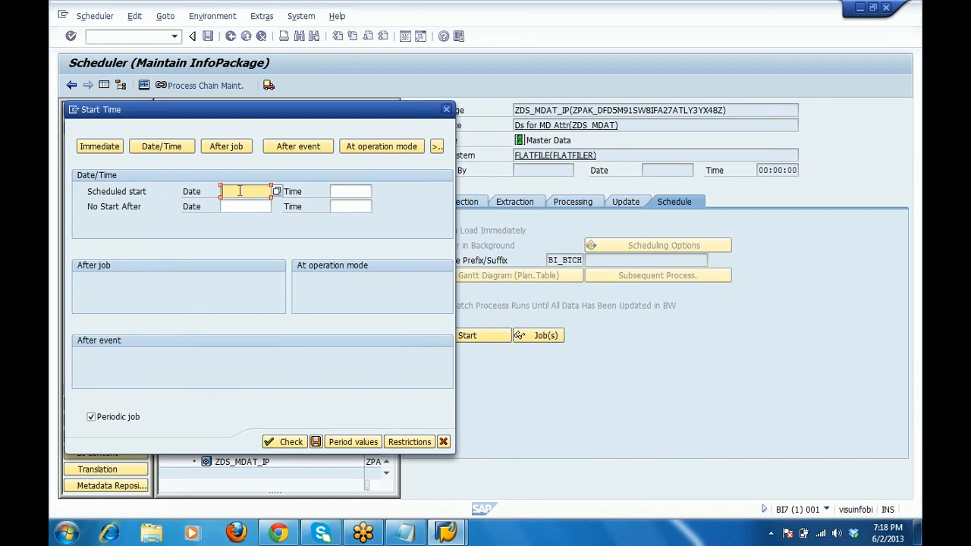
Enter a scheduled start date of 2/6/2012 and time 12:00.
text(2/6/2012)
key(Tab)
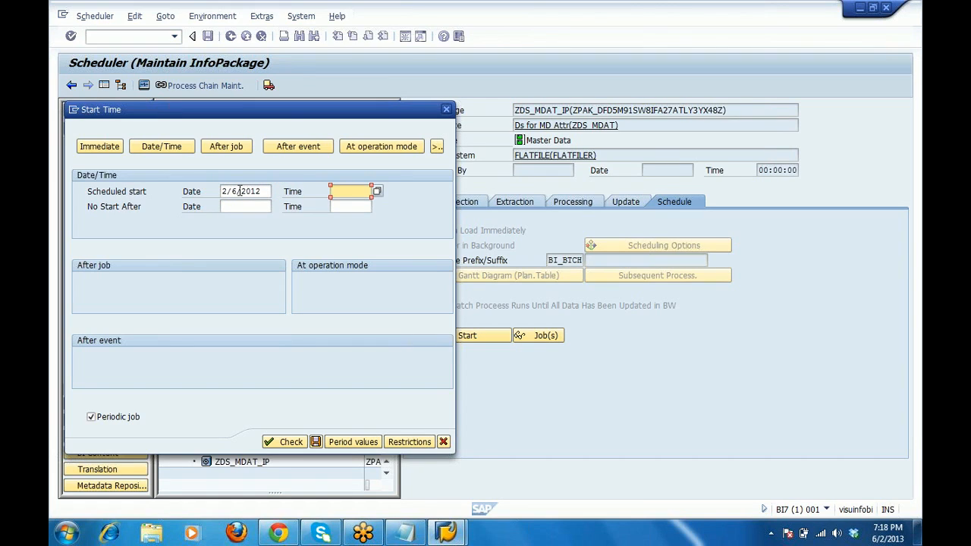
text(12:00)
Dismiss the date format error and set the start to 03.06.2013 at 12:00:00.
click(339, 443)
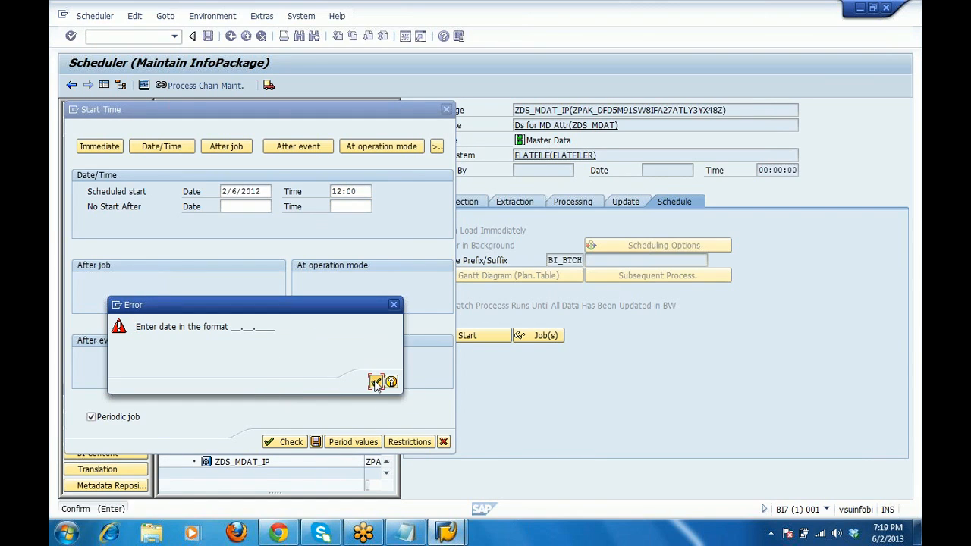
click(375, 382)
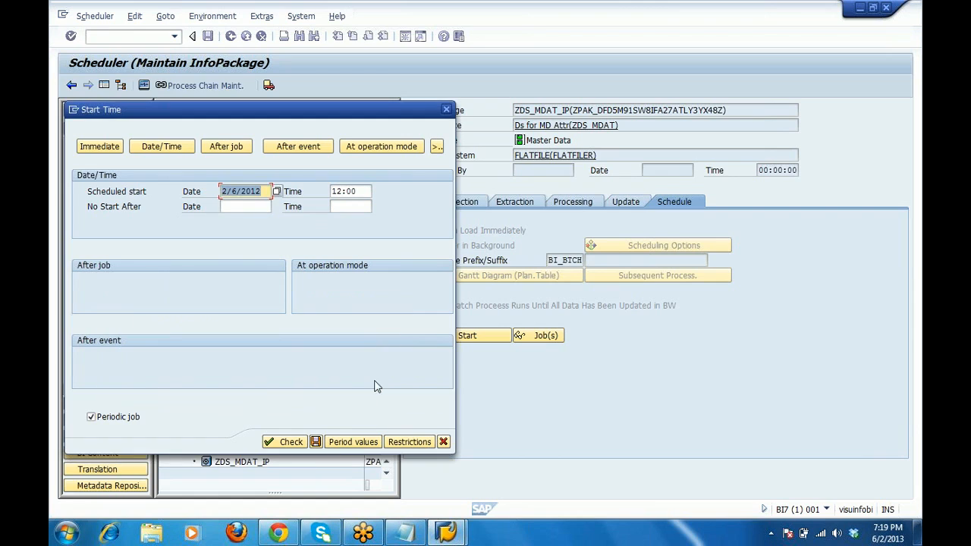
click(279, 192)
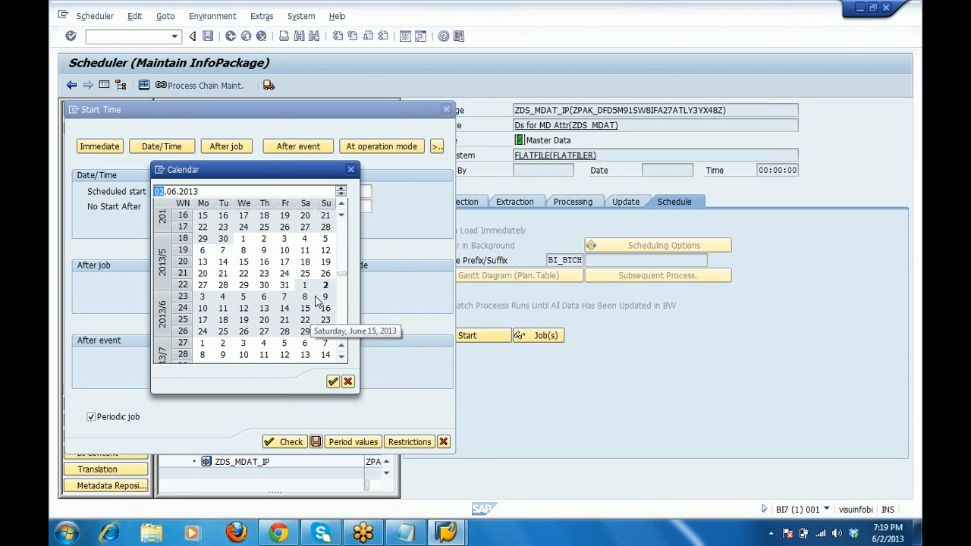
double_click(206, 298)
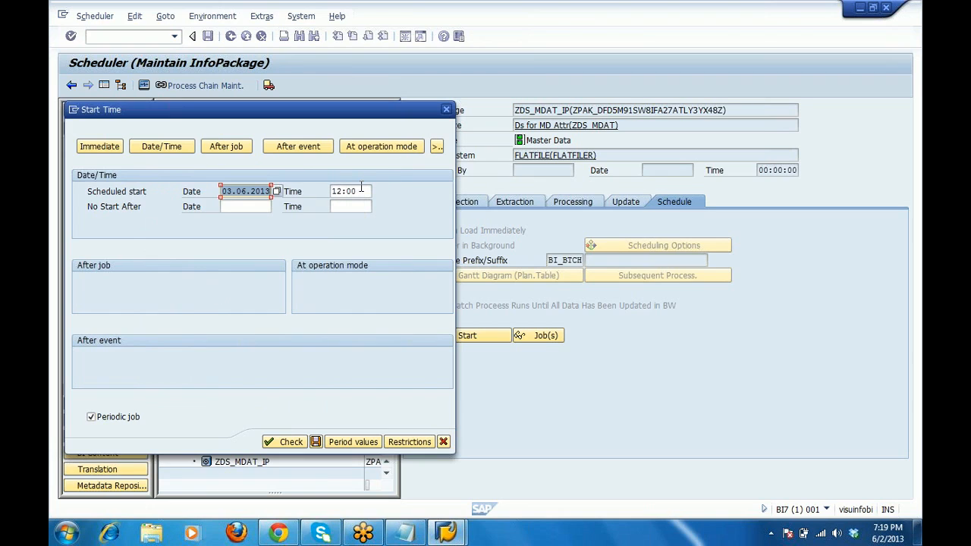
click(362, 191)
click(379, 192)
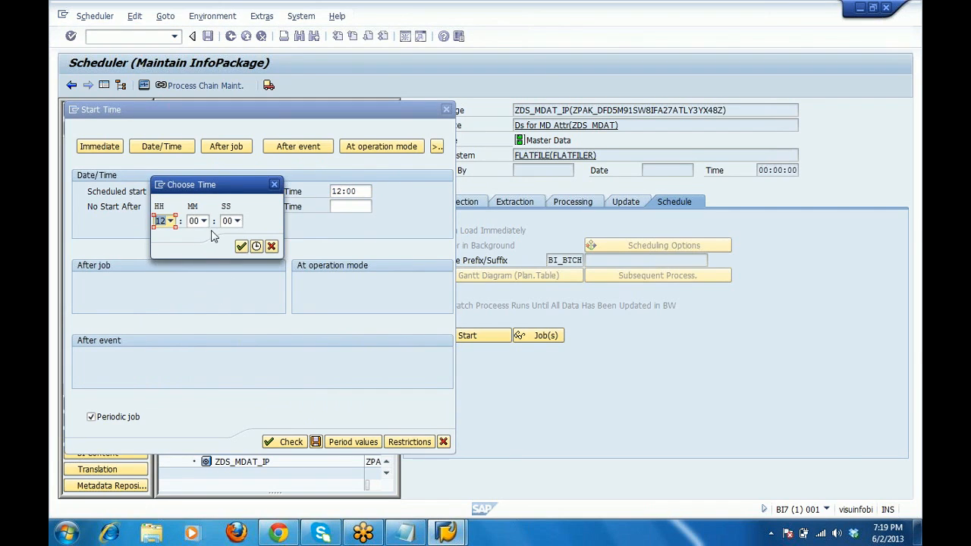
click(242, 247)
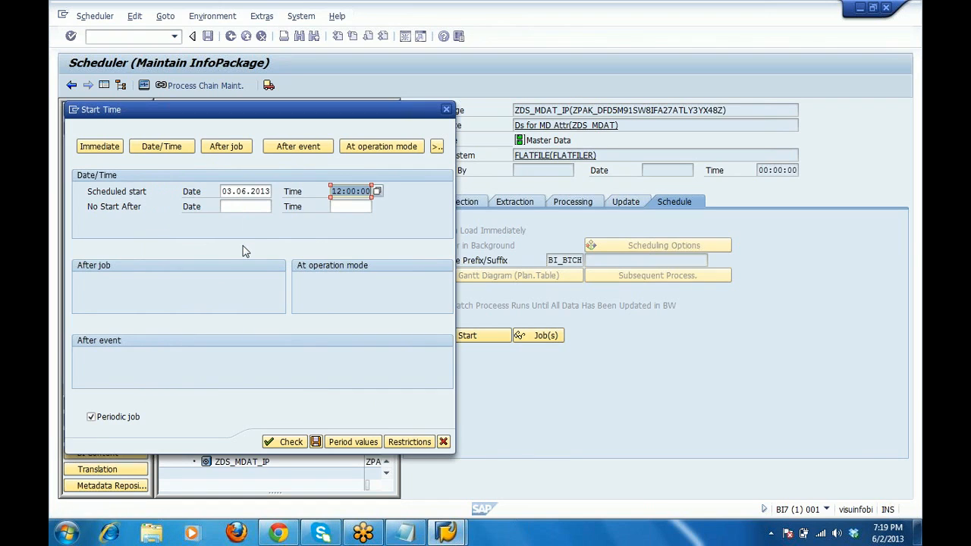
Close Period values without choosing a period and cancel the Start Time dialog.
click(340, 442)
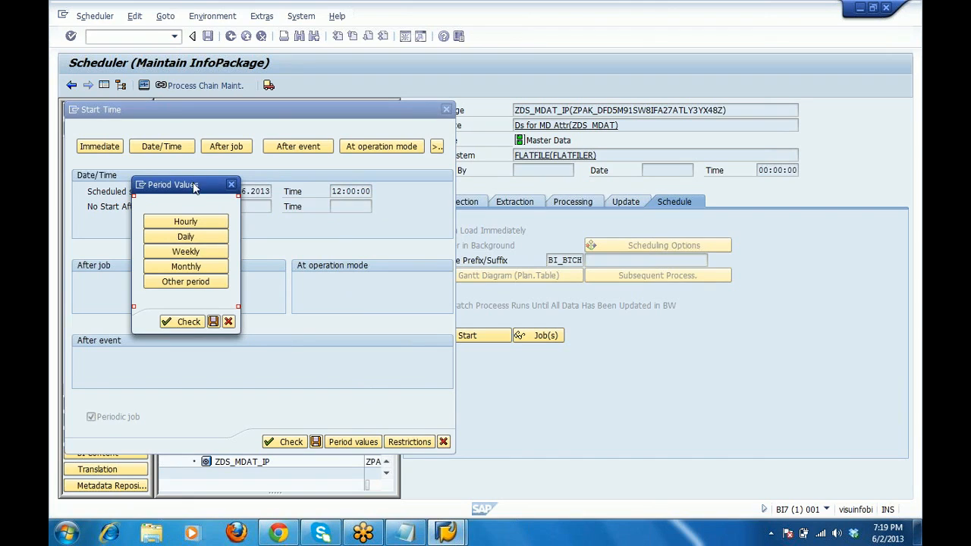
drag(183, 194, 149, 226)
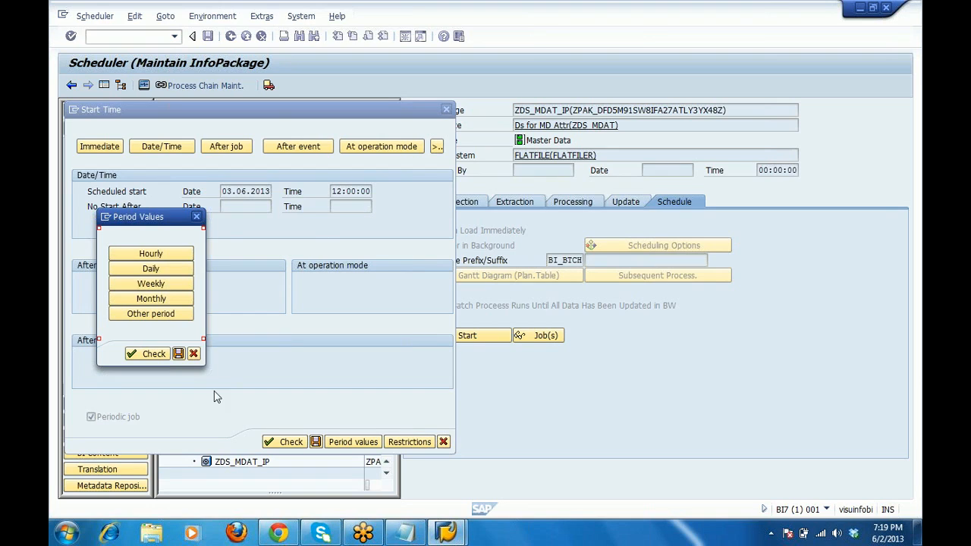
click(194, 354)
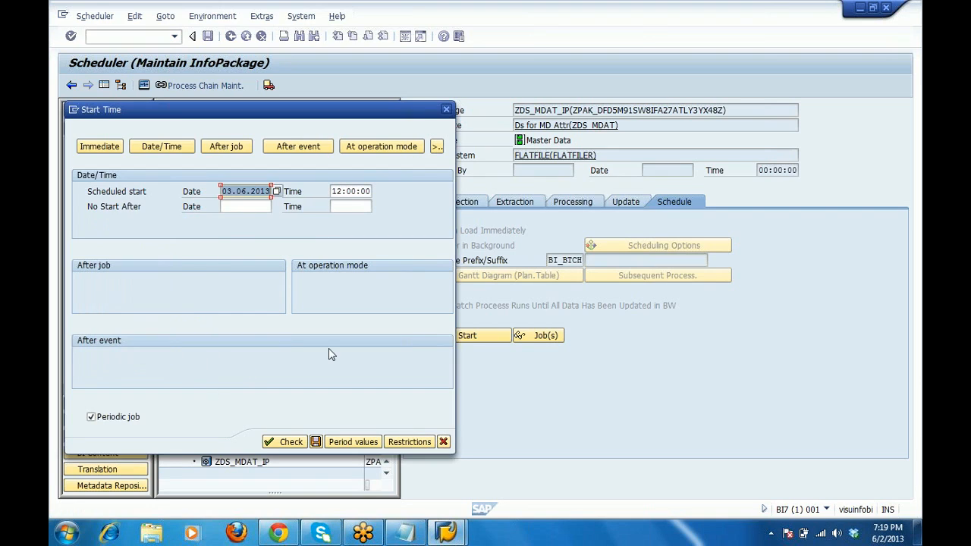
click(444, 441)
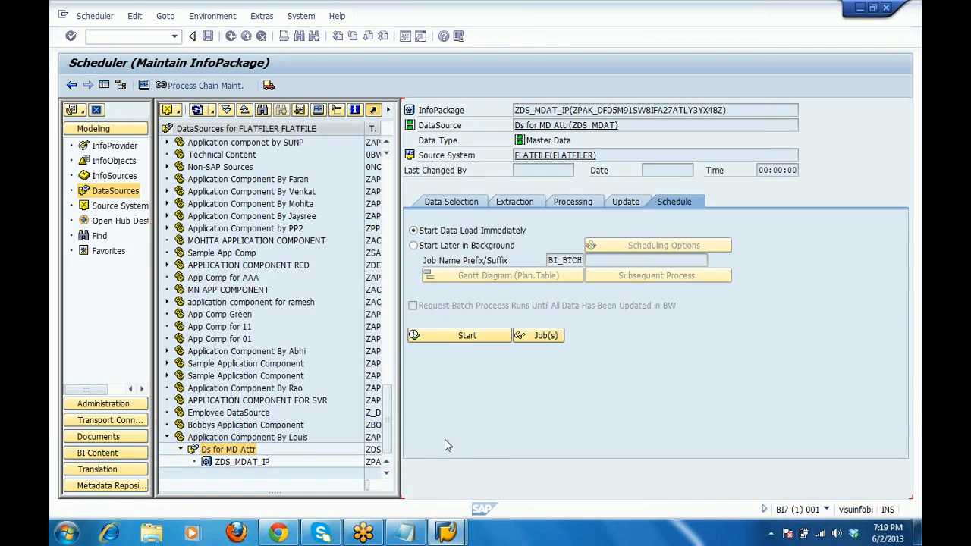
Start the ZDS_MDAT_IP load immediately, allowing one-time access to MDATTR.csv.
click(450, 230)
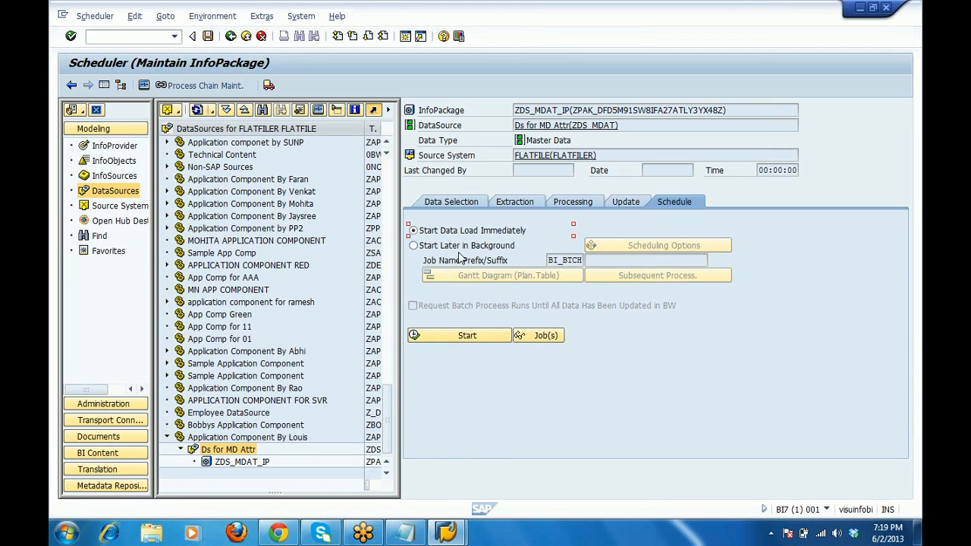
click(476, 340)
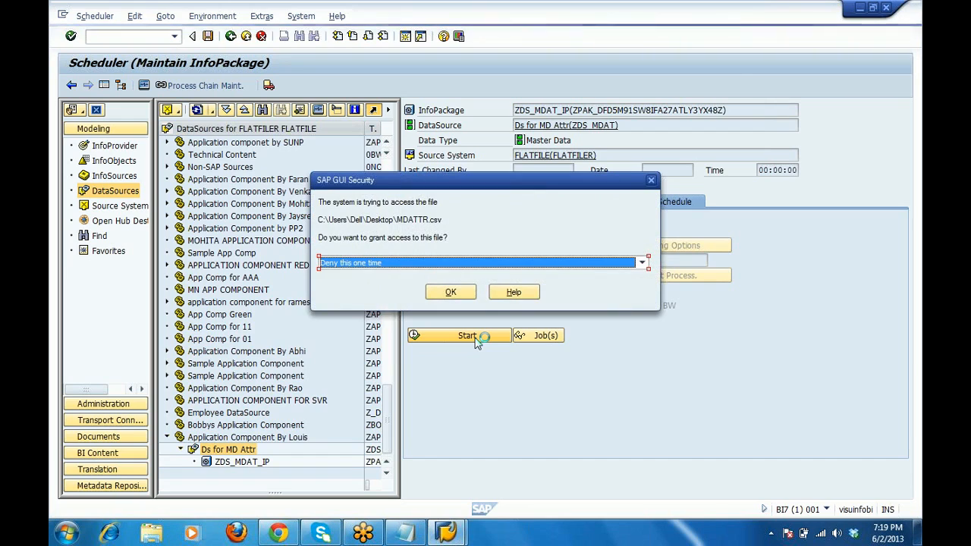
click(494, 263)
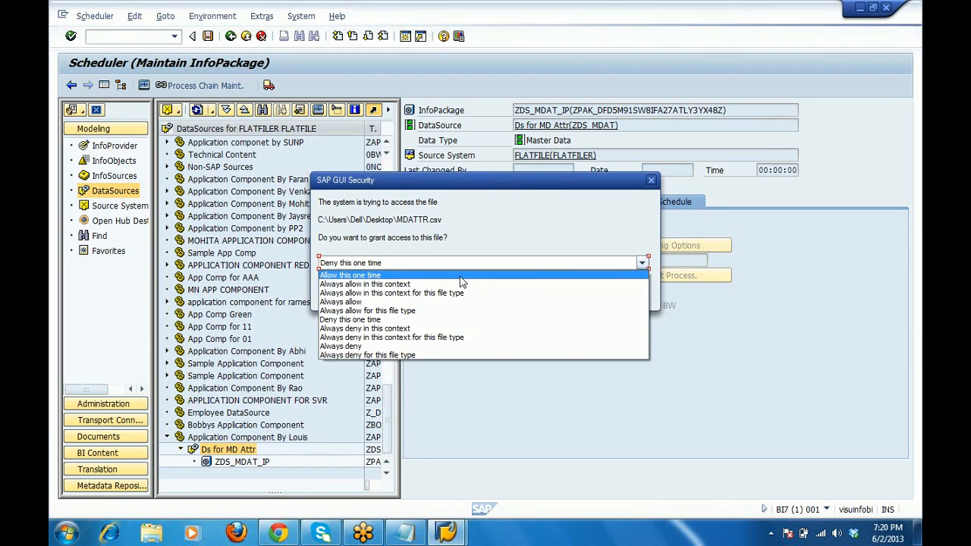
click(460, 276)
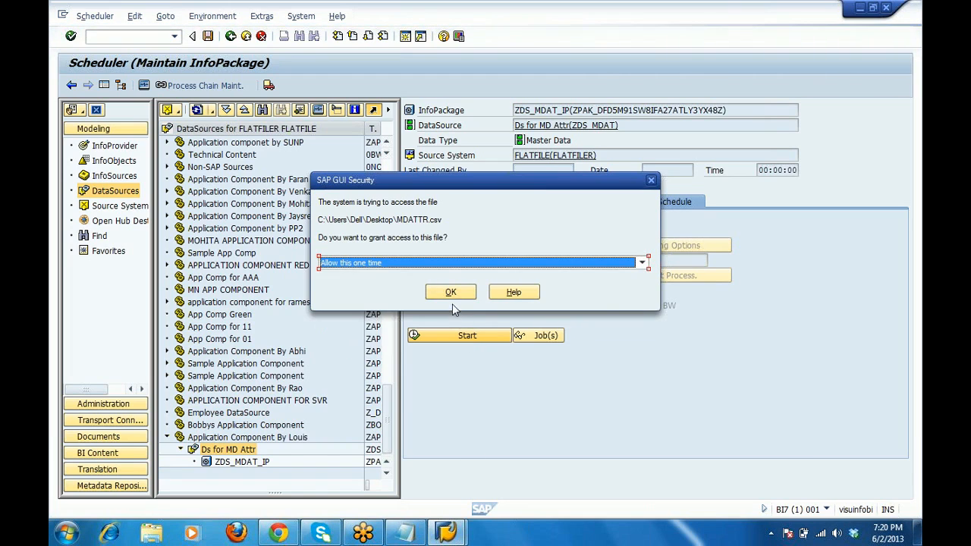
click(450, 292)
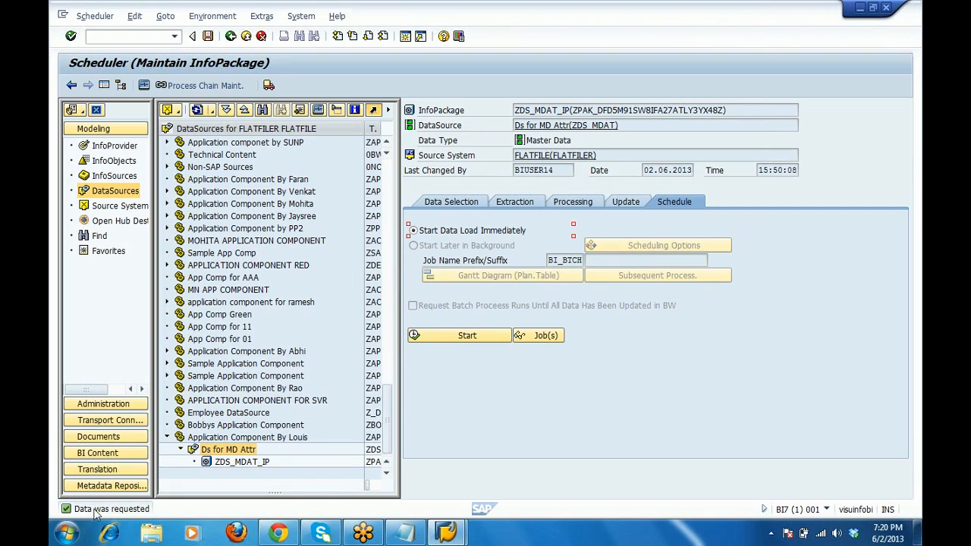
Manage the Ds for MD Attr DataSource and open request 1415 in PSA maintenance.
right_click(232, 451)
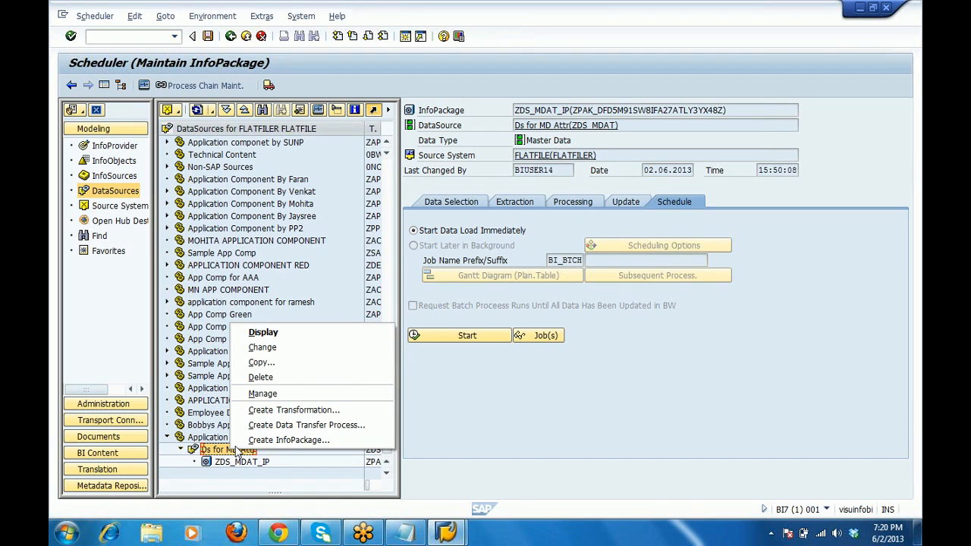
click(267, 394)
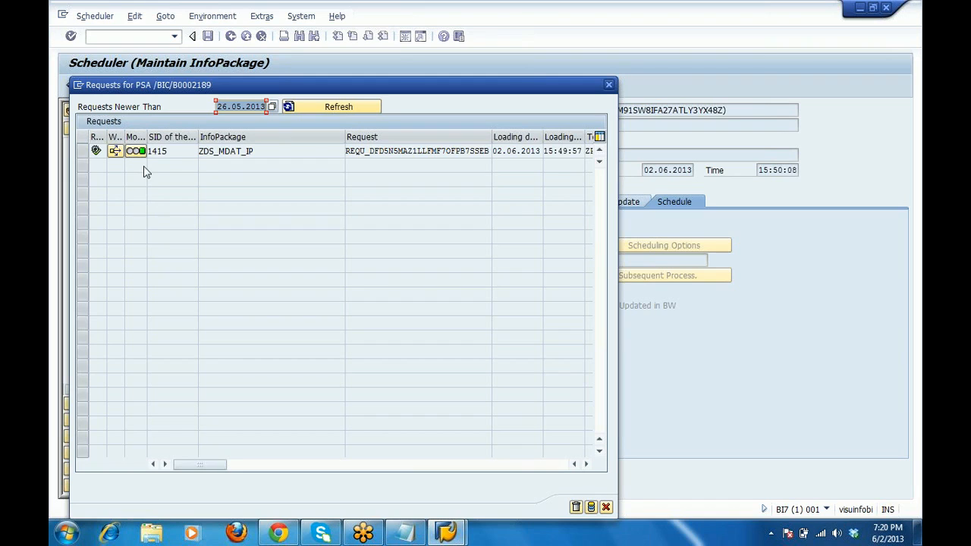
mouse_move(139, 157)
click(83, 151)
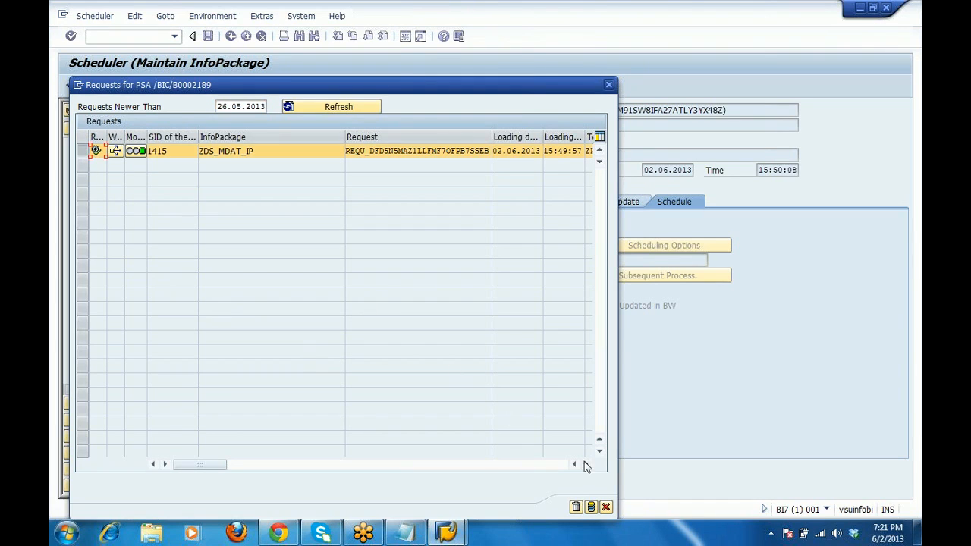
click(592, 508)
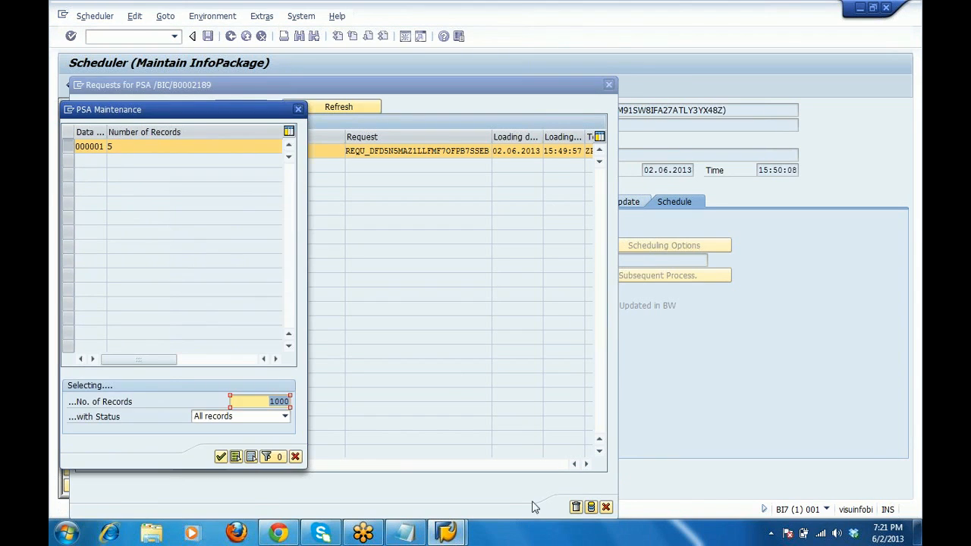
Display records A001–A005 from data packet 000001, then exit back to the PSA requests.
click(122, 150)
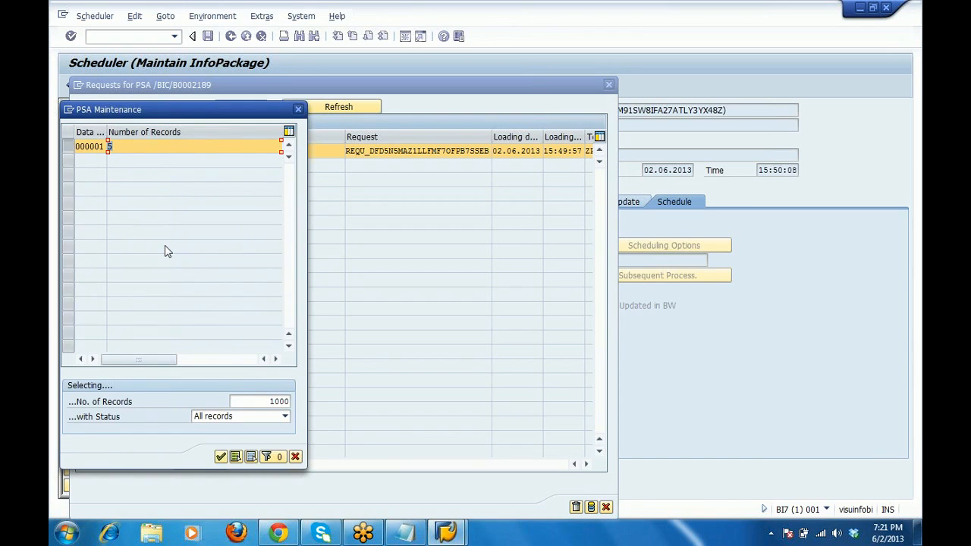
click(221, 458)
click(221, 457)
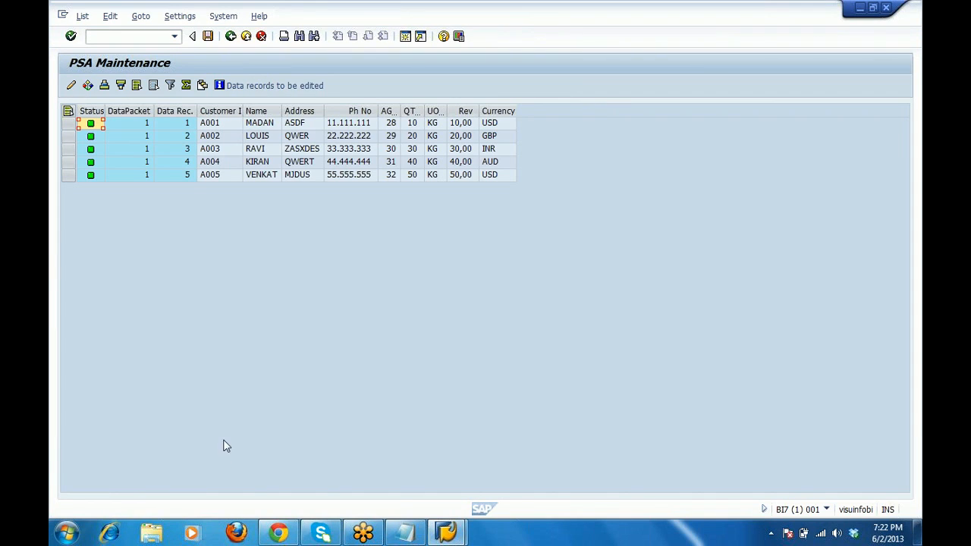
click(248, 38)
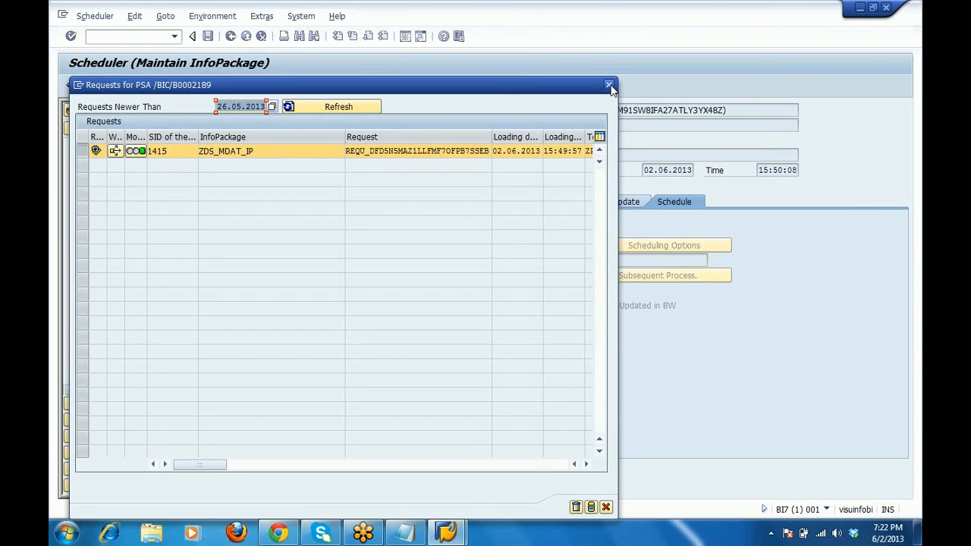
Close Requests for PSA, select ZDS_MDAT_IP under Ds for MD Attr, and minimize SAP.
click(609, 85)
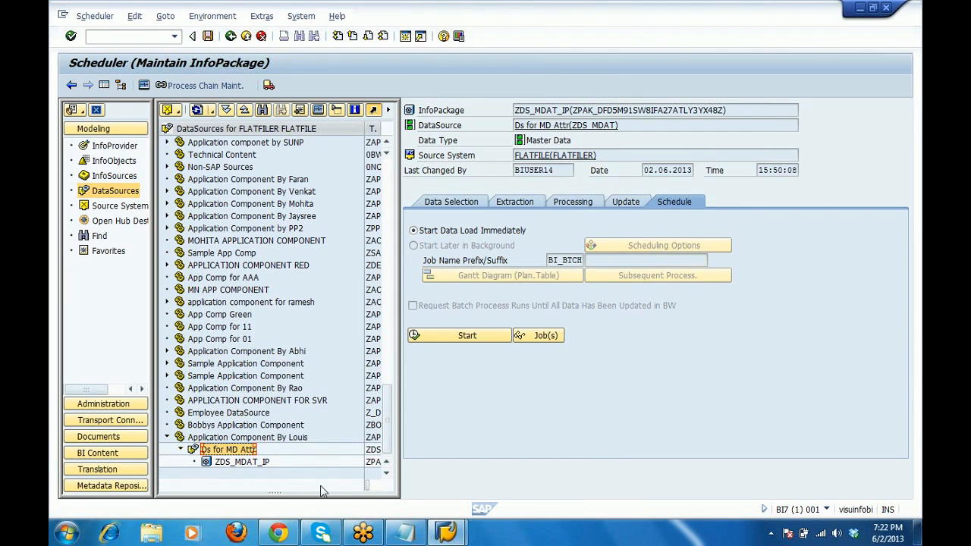
mouse_move(321, 533)
click(213, 439)
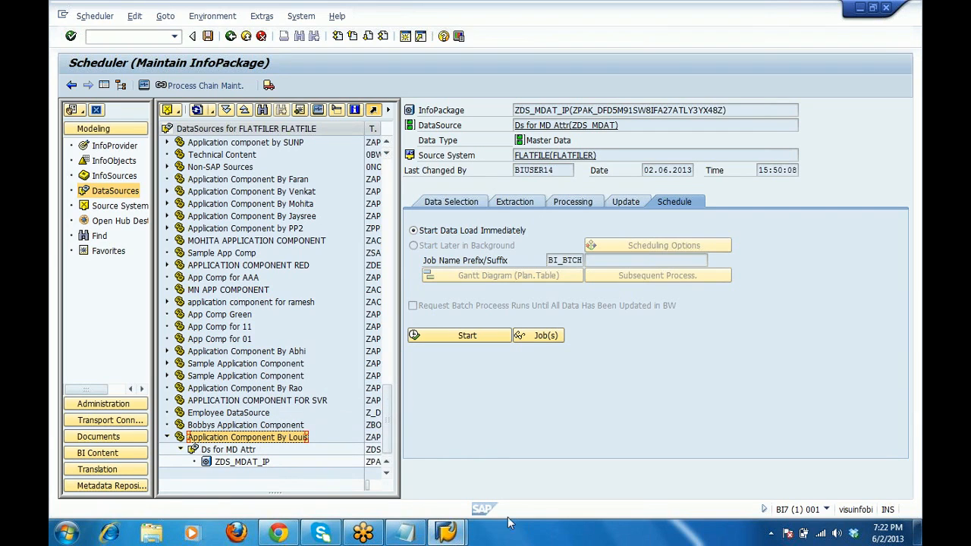
click(227, 450)
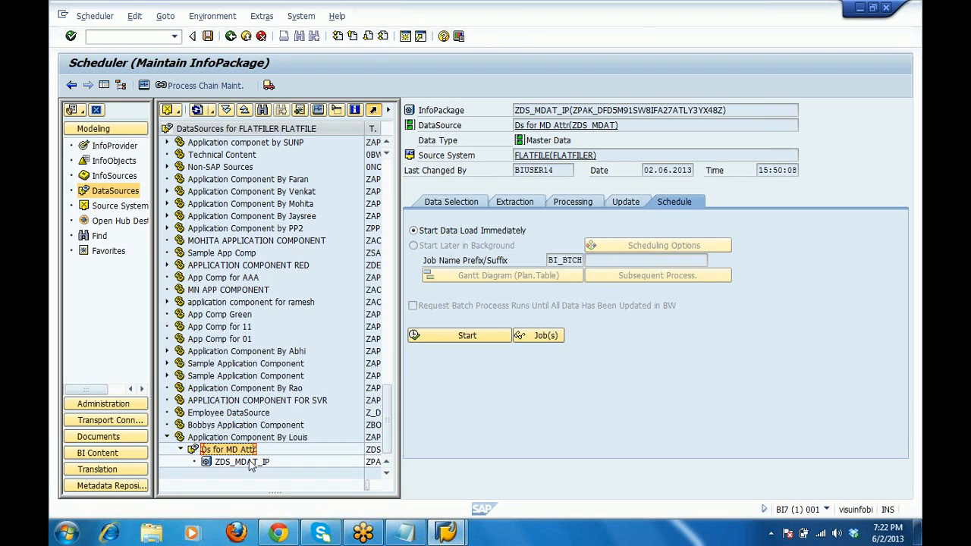
click(250, 463)
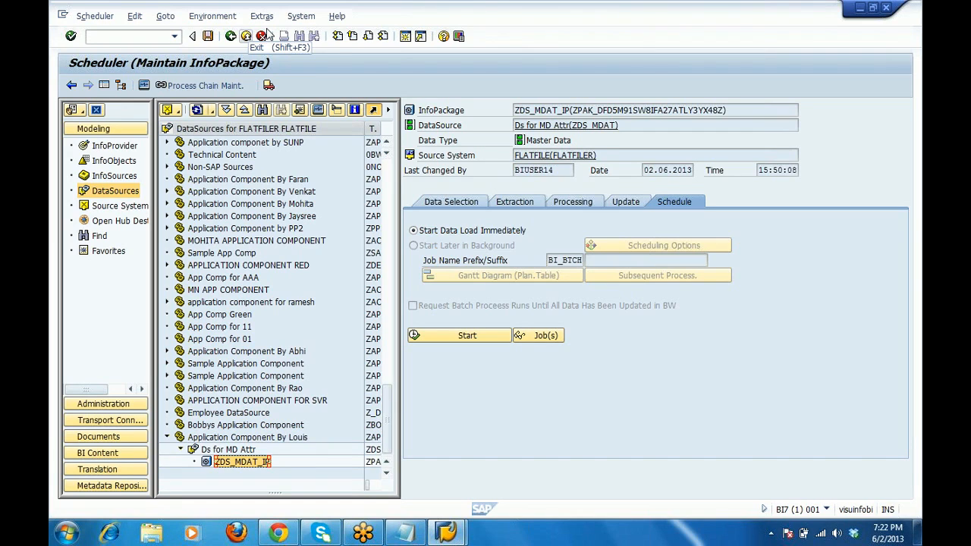
click(864, 9)
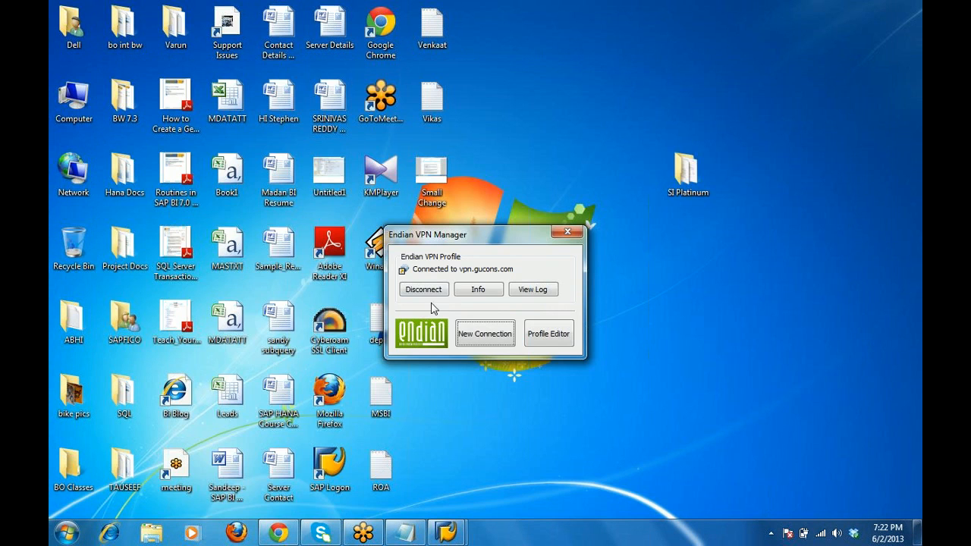
Open the MDATTR spreadsheet, compare cells B2, C2, G2 and I2 with PSA, then close Excel.
drag(507, 236, 586, 329)
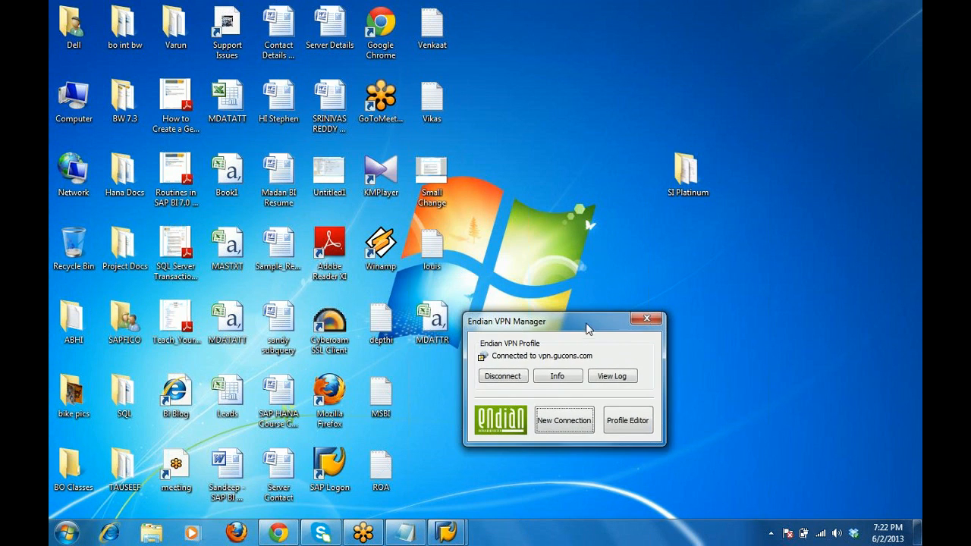
double_click(436, 324)
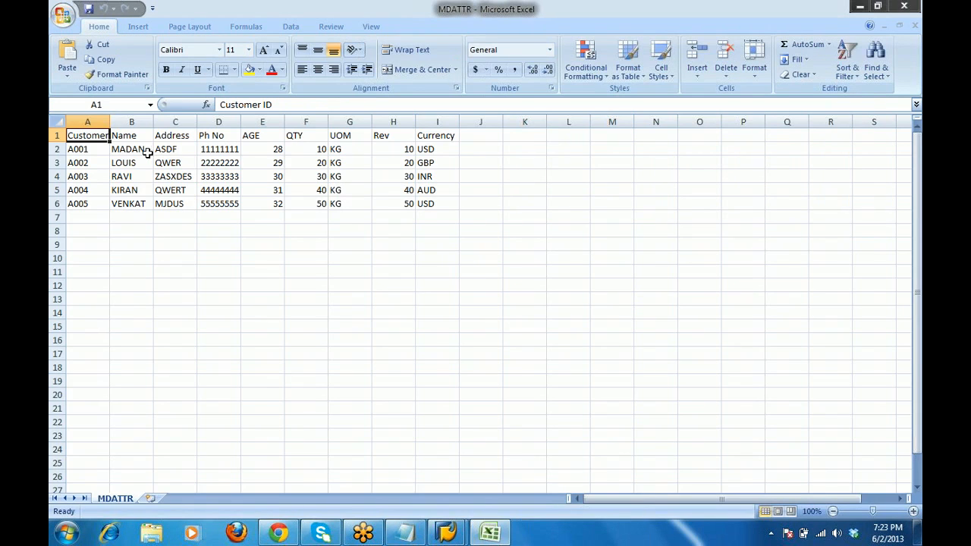
click(144, 150)
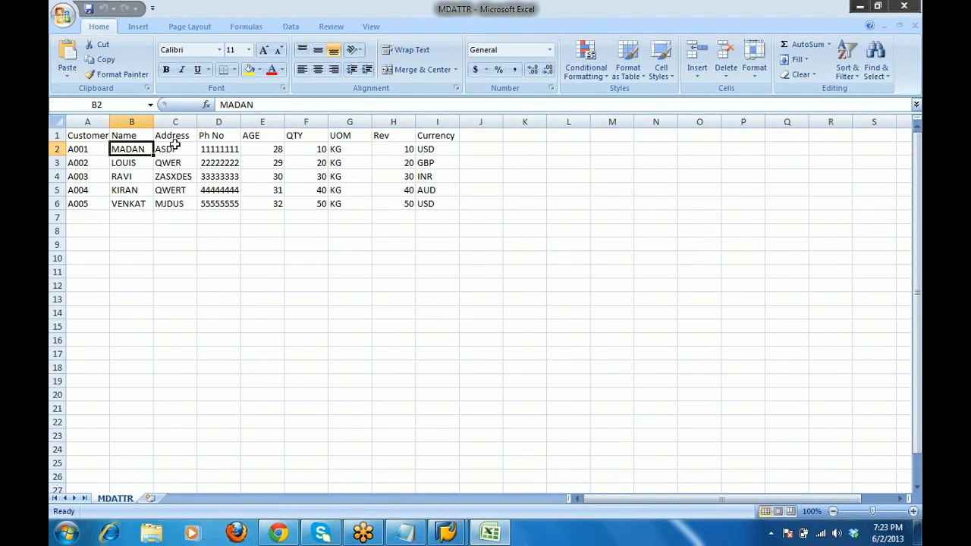
click(174, 145)
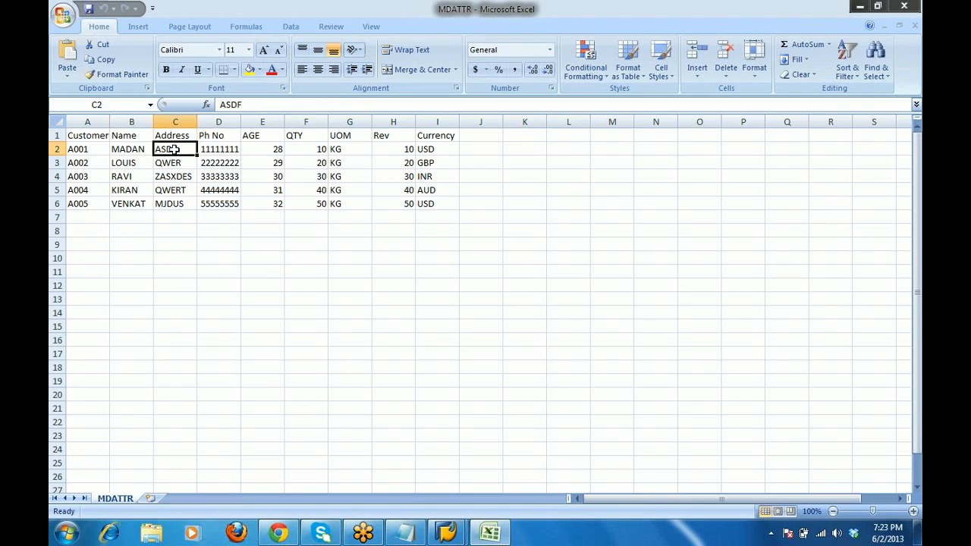
click(334, 152)
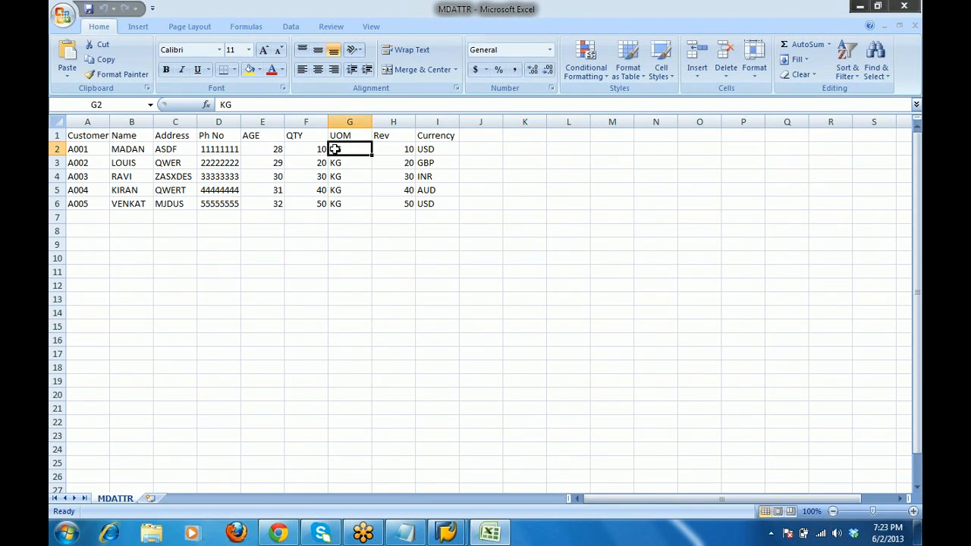
click(438, 152)
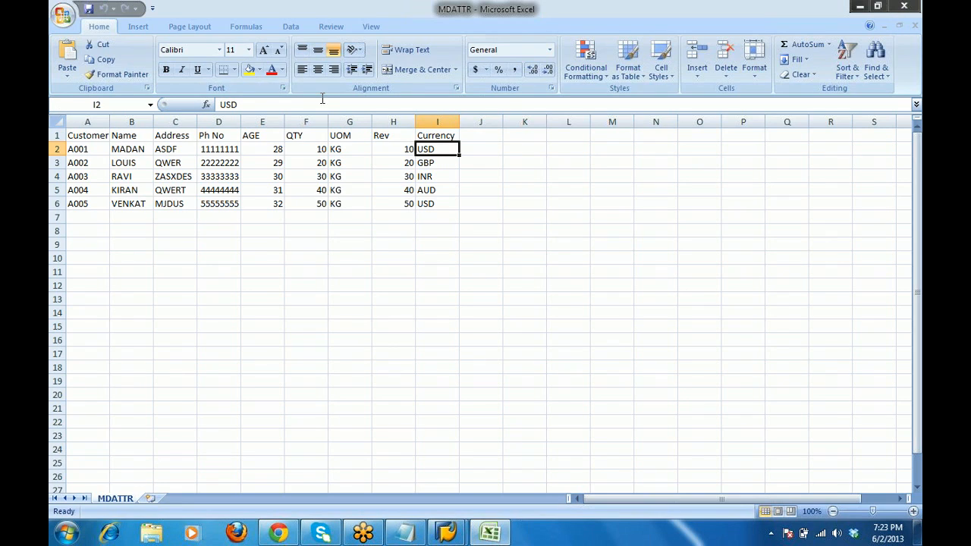
click(904, 7)
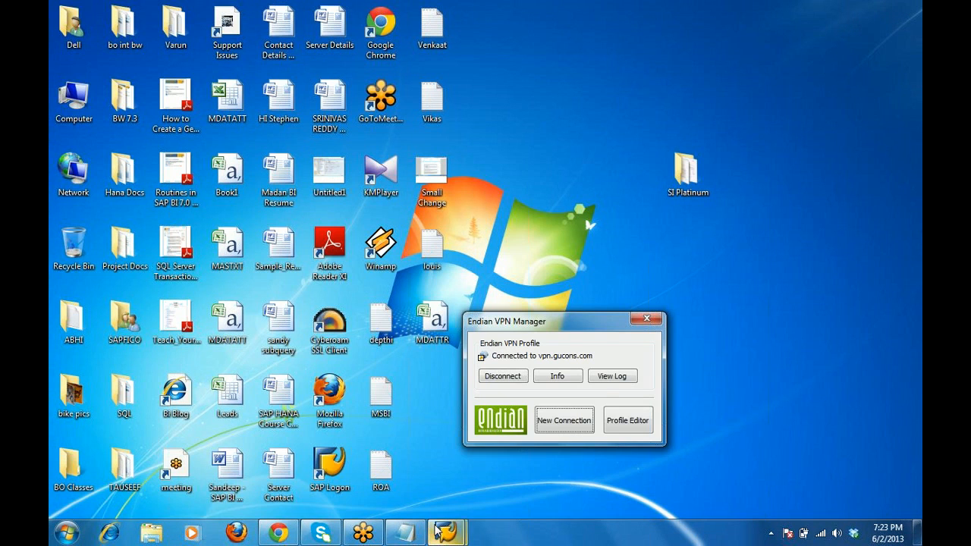
Restore the InfoPackage scheduler and exit twice to the SAP Easy Access menu.
mouse_move(448, 533)
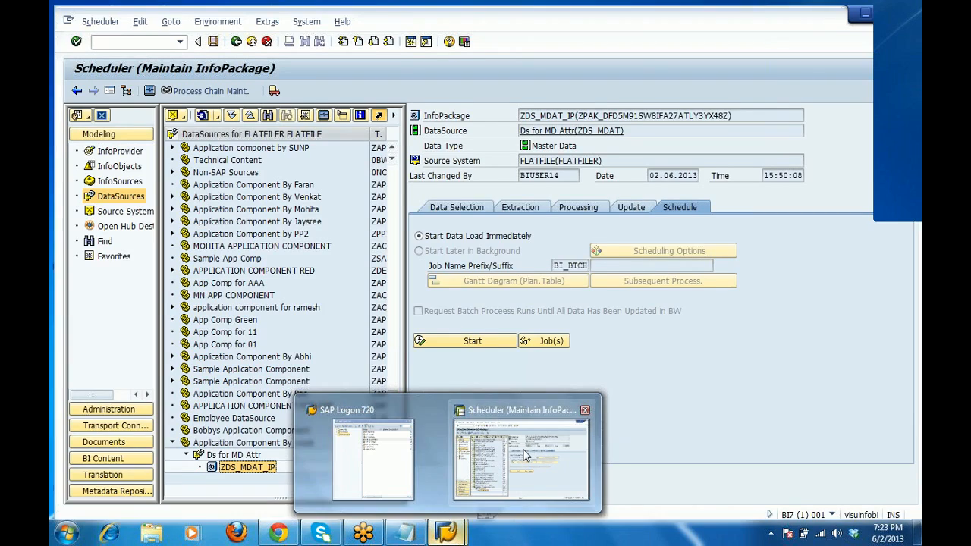
click(525, 455)
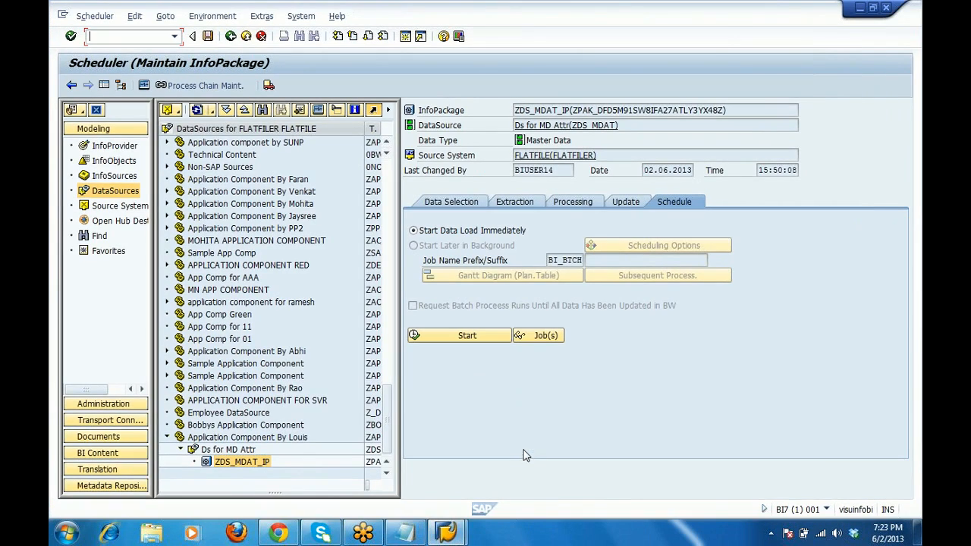
click(244, 42)
click(245, 42)
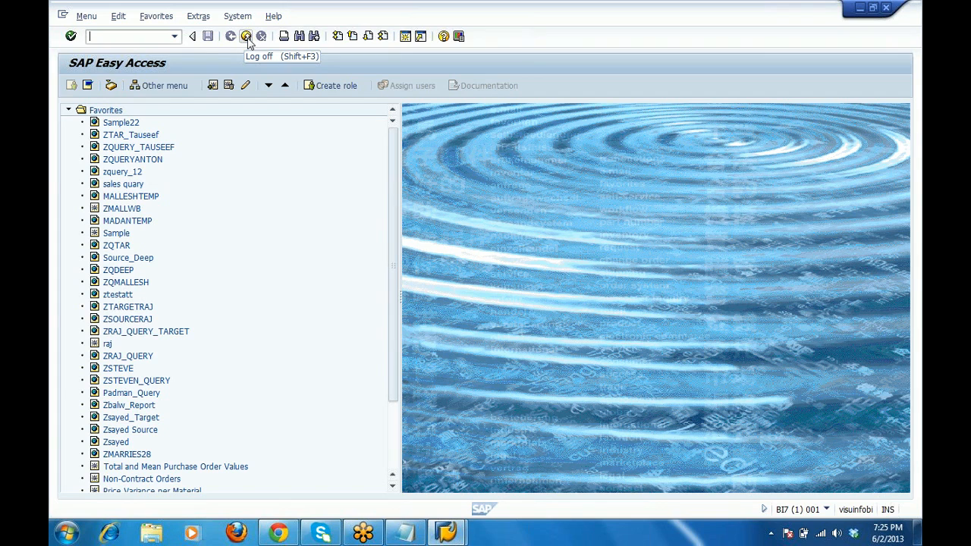
Log off SAP despite unsaved data, then disconnect the Endian VPN and close its dialer.
click(247, 37)
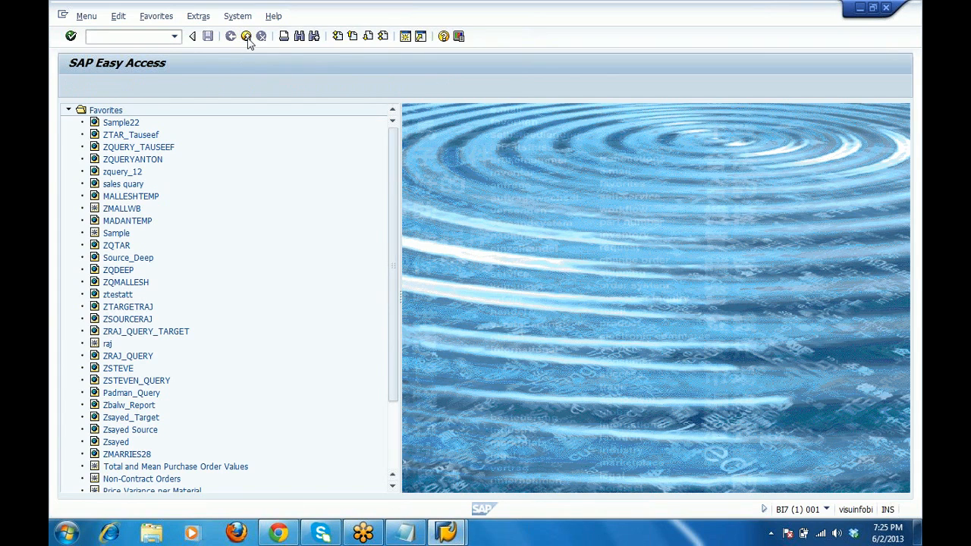
click(193, 250)
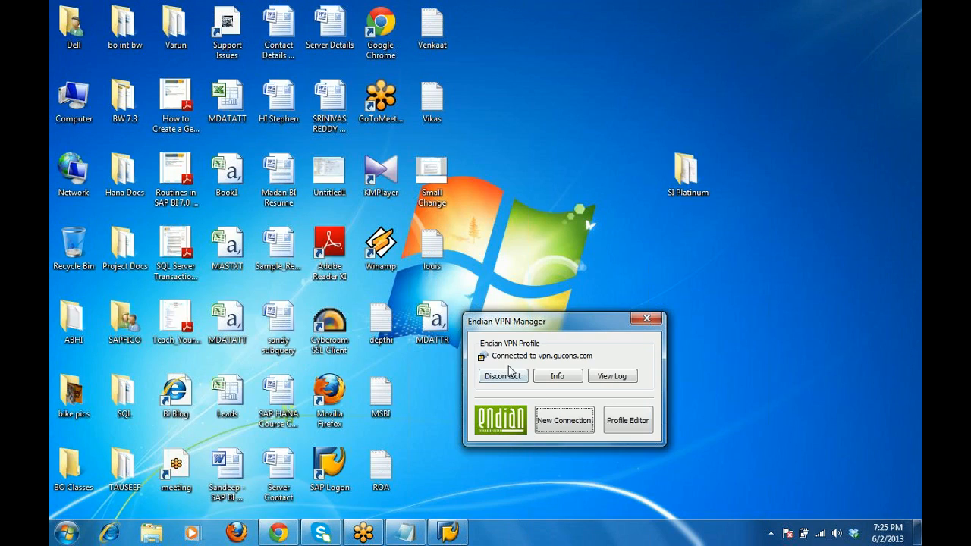
click(509, 376)
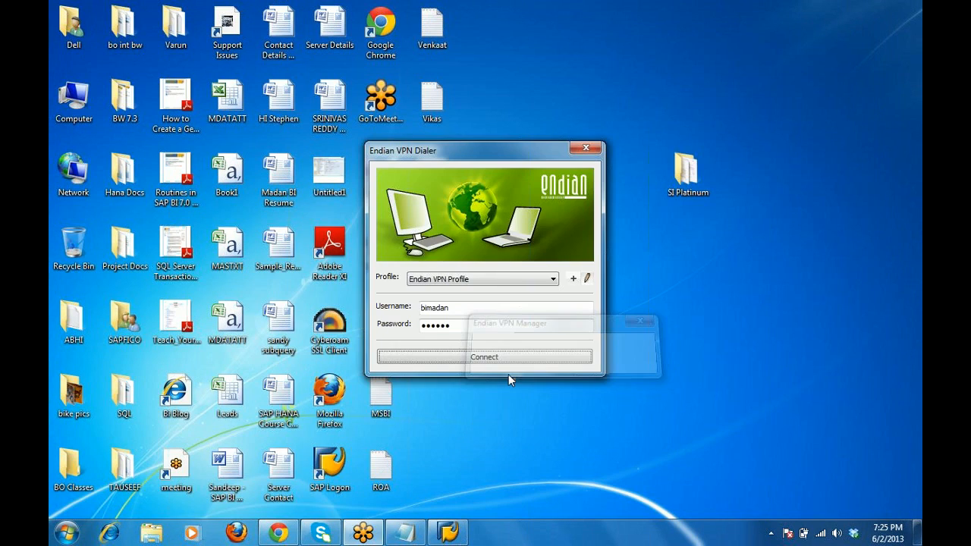
click(581, 148)
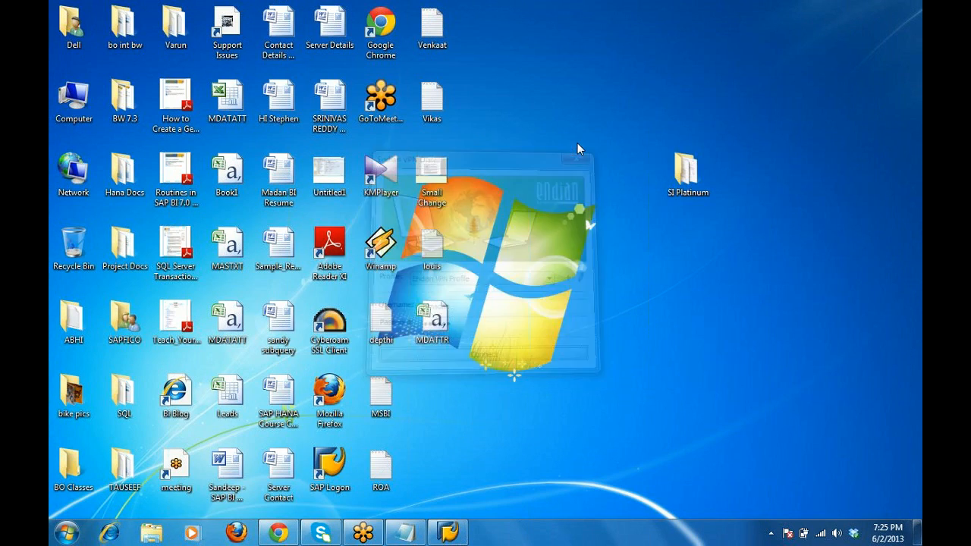
Close the SAP Logon 720 window, then pick an entry from the meeting app's File menu.
click(449, 532)
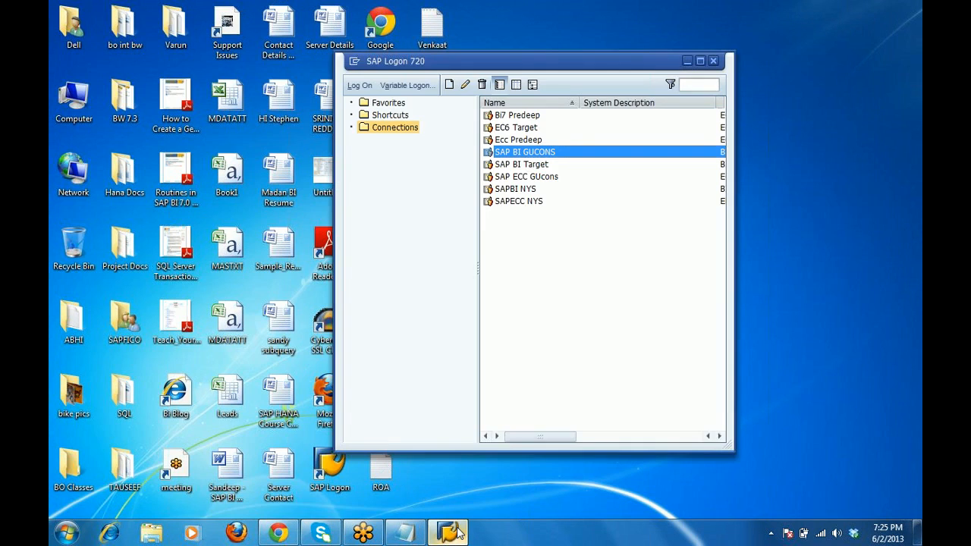
click(714, 62)
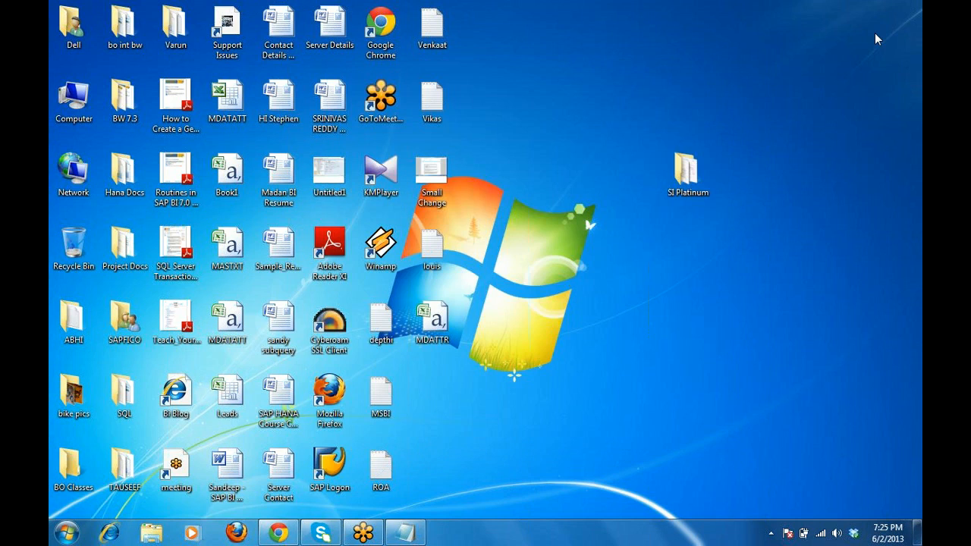
click(752, 16)
click(787, 106)
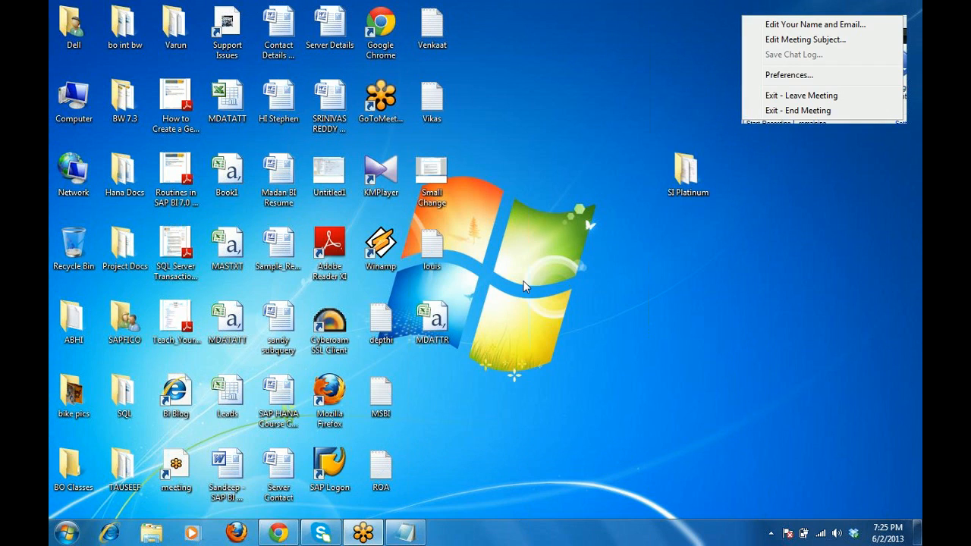